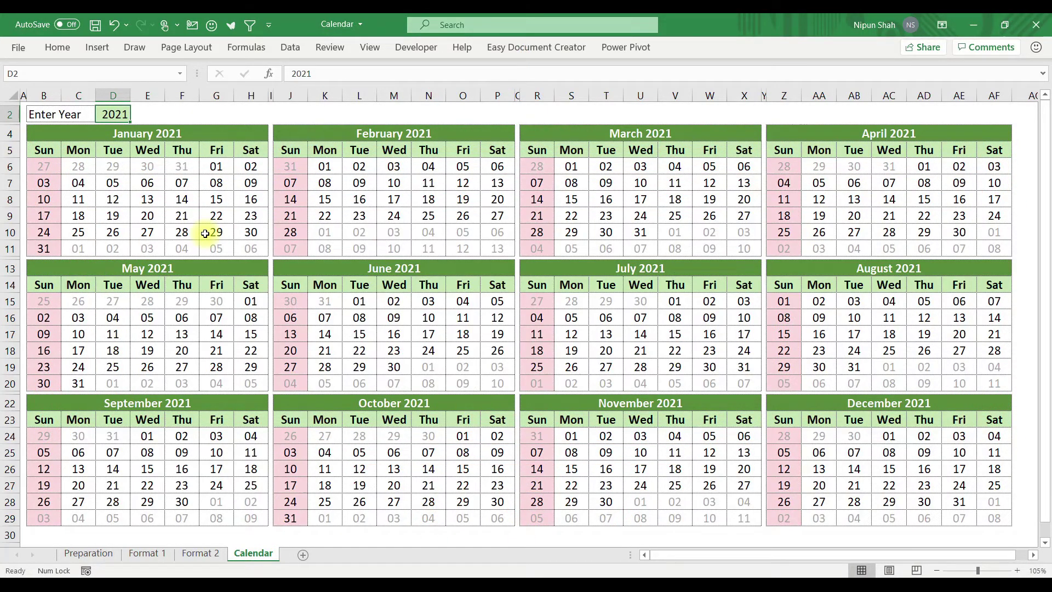
# Step: Set the year in cell D2 of the Calendar sheet to 2030
pyautogui.moveTo(64, 133); pyautogui.dragTo(812, 534)
pyautogui.click(711, 400)
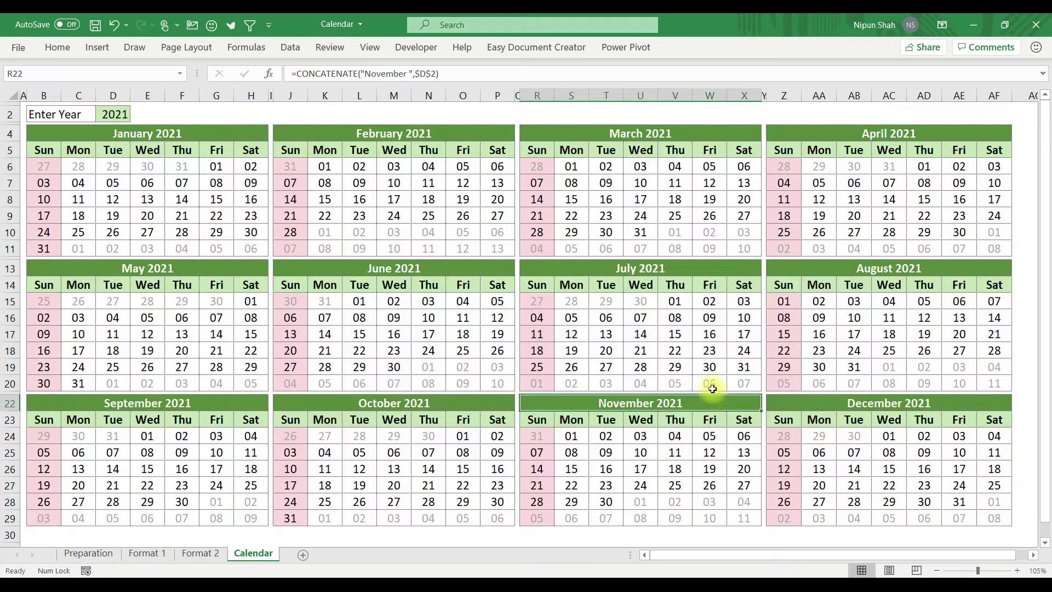
pyautogui.click(114, 113)
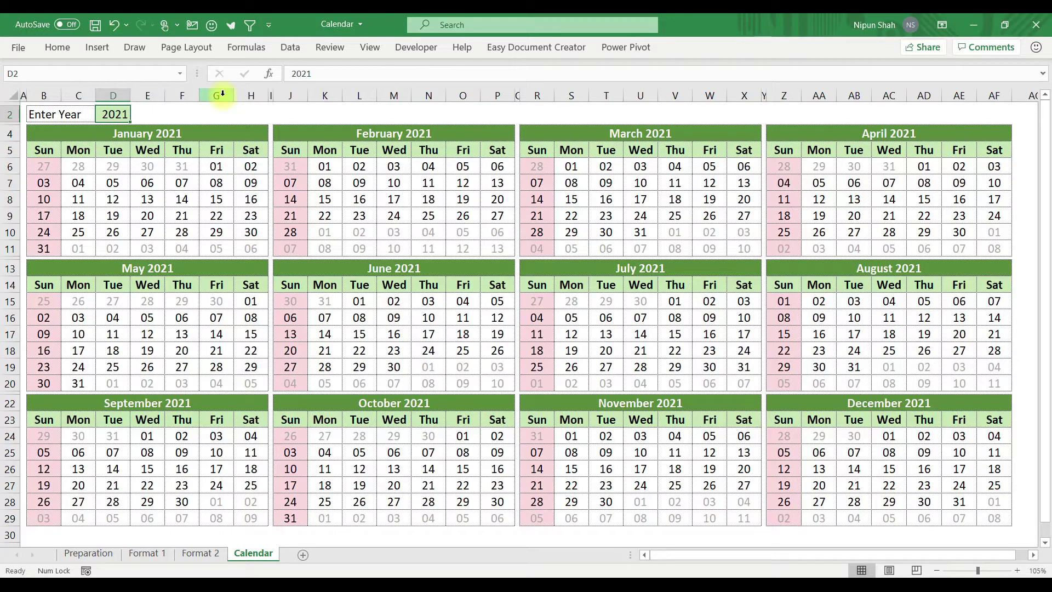
pyautogui.write('2030')
pyautogui.press('Return')
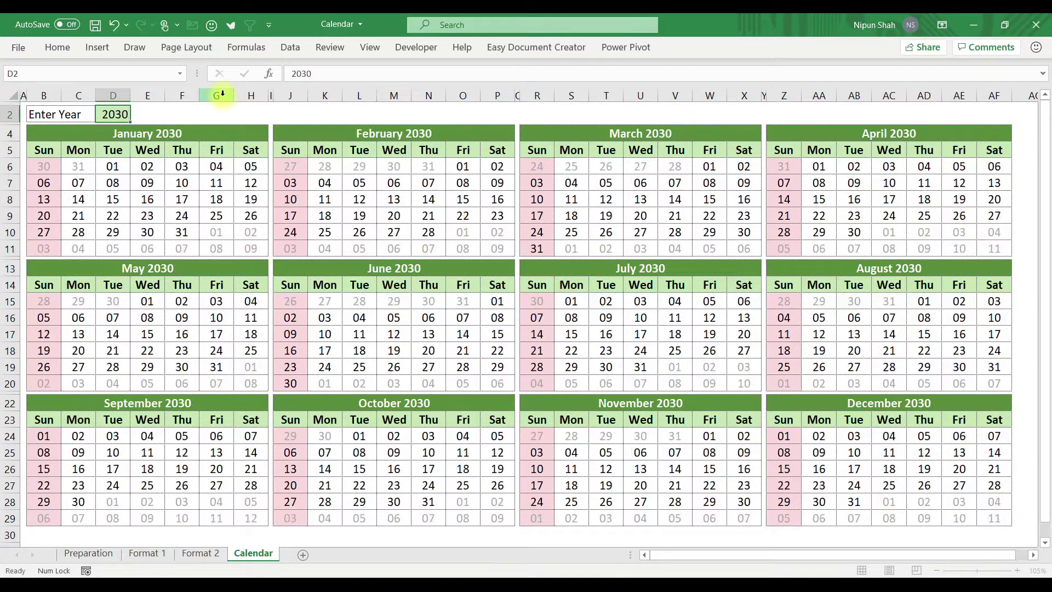
# Step: Set the year in cell D2 of the Calendar sheet to 1950
pyautogui.click(113, 112)
pyautogui.write('1950')
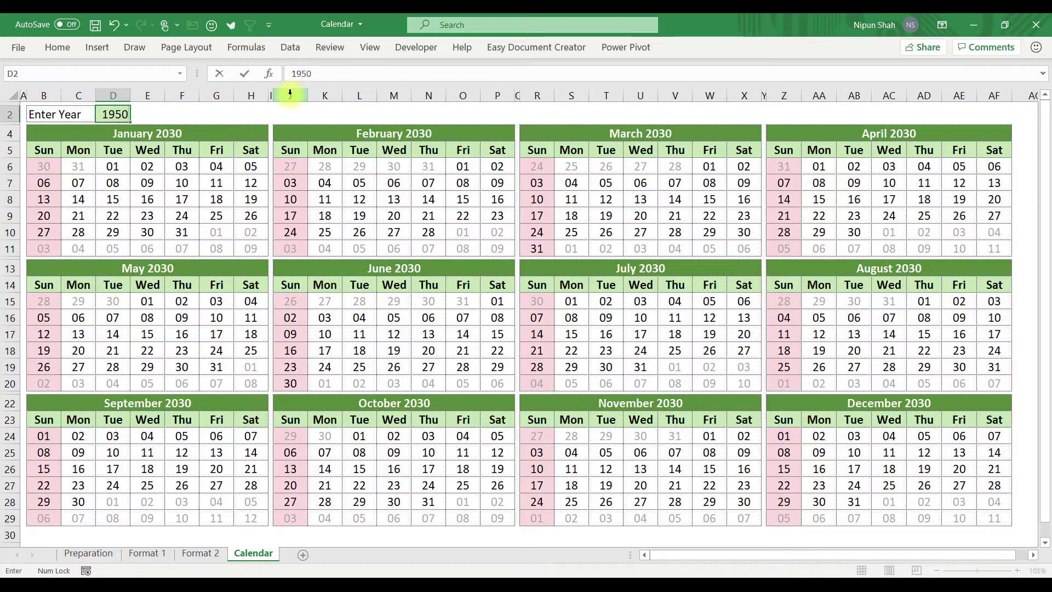
pyautogui.press('Return')
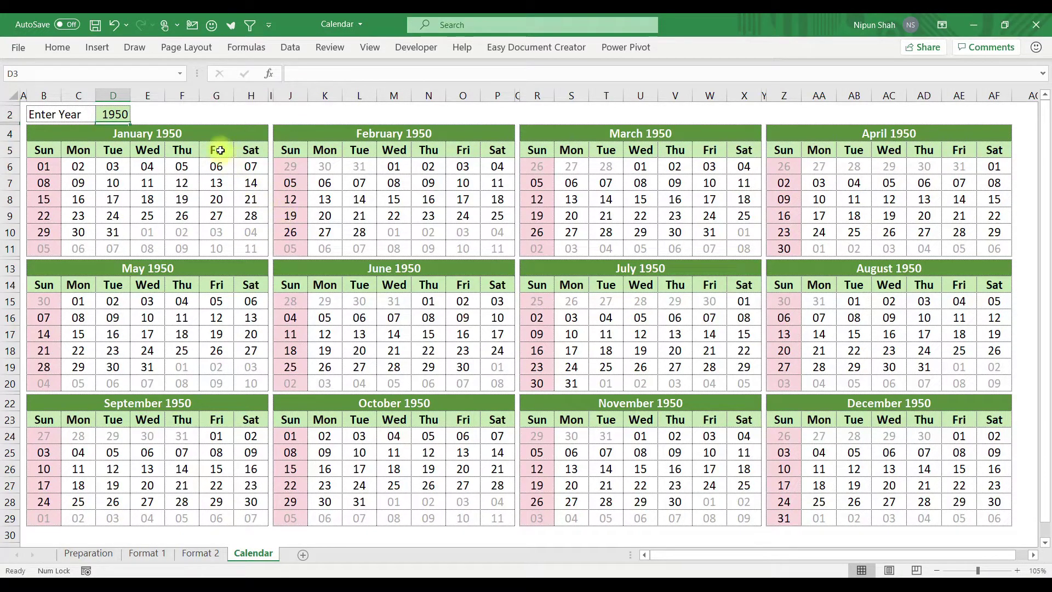
# Step: Enter 1900 in cell F2 and 9999 in cell G2, beside the calendar's year cell
pyautogui.click(173, 115)
pyautogui.write('1900')
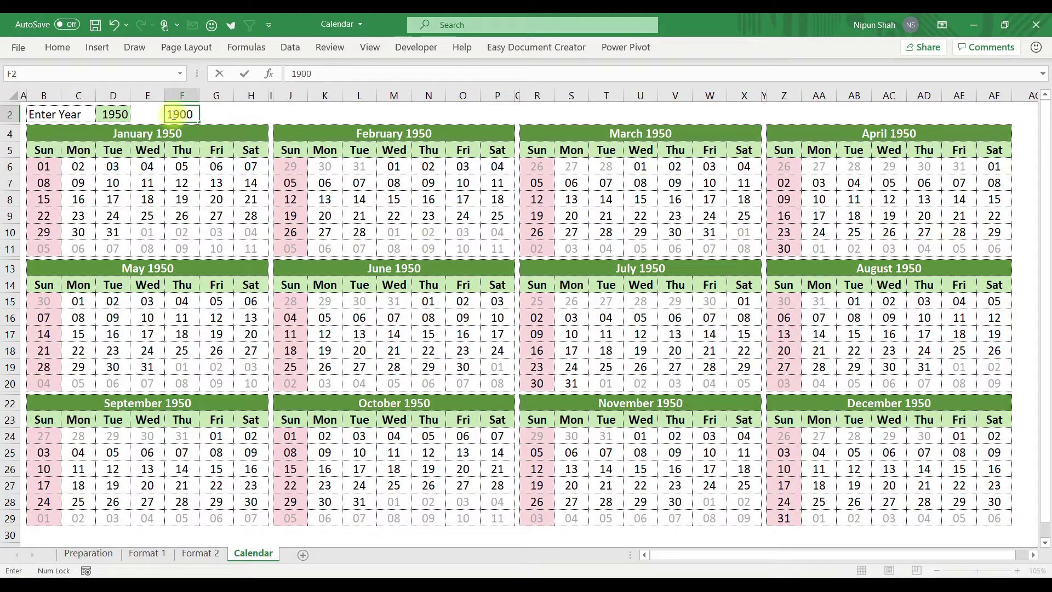
pyautogui.press('Tab')
pyautogui.write('9999')
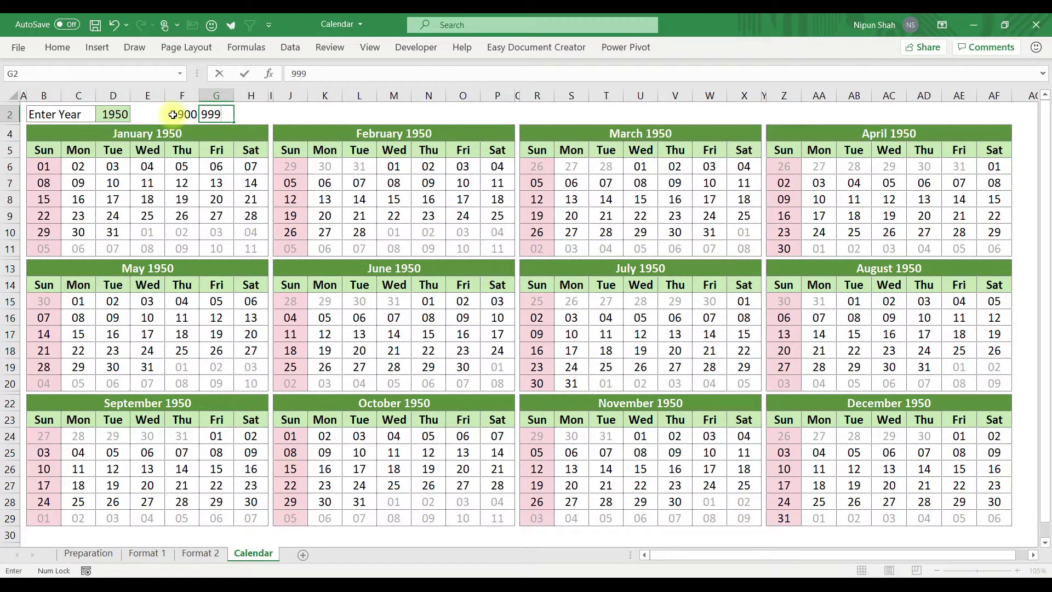
pyautogui.press('Tab')
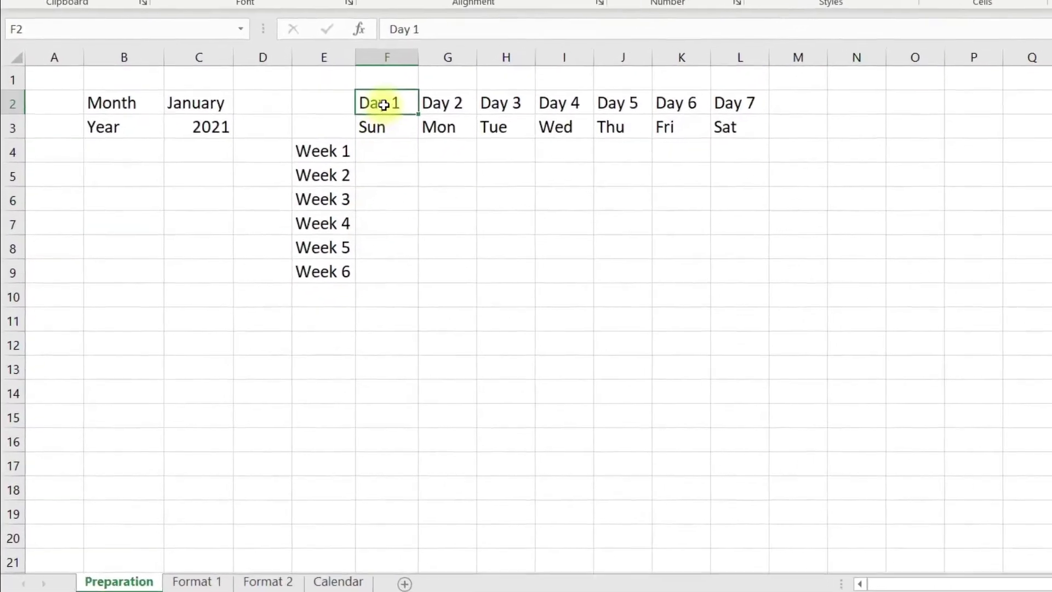
# Step: Enter =SEQUENCE(6,7,1,1) in cell F4 of the Preparation sheet to fill the six-week by seven-day grid
pyautogui.moveTo(319, 152); pyautogui.dragTo(649, 146)
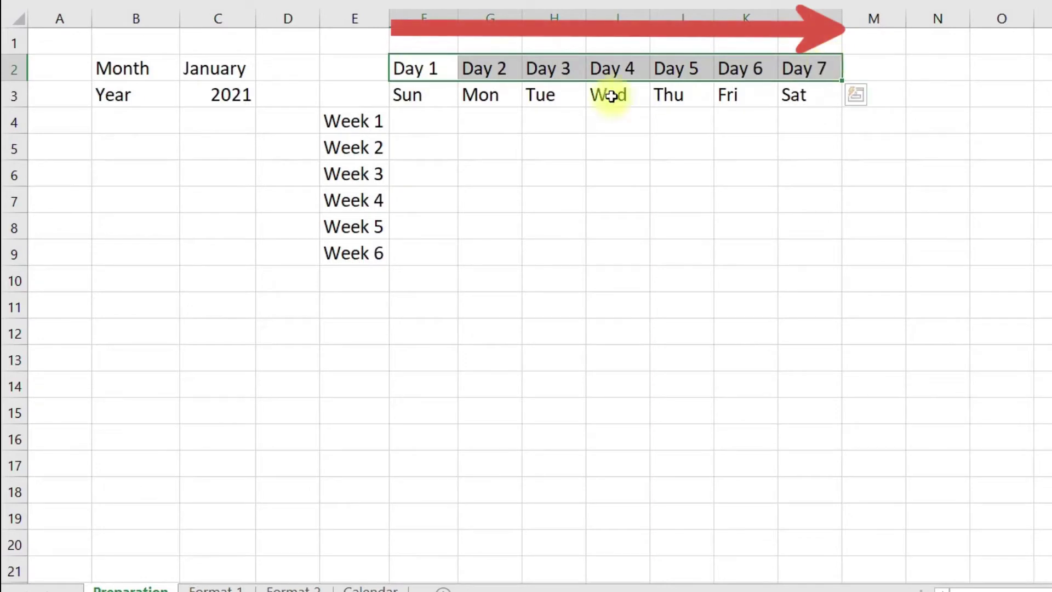
pyautogui.moveTo(353, 117); pyautogui.dragTo(365, 246)
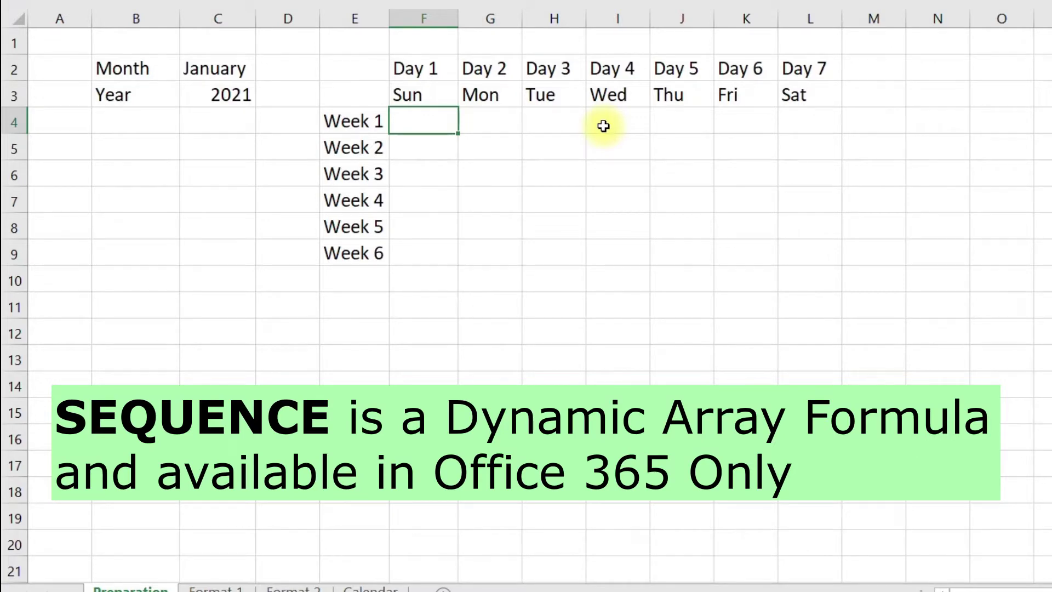
pyautogui.write('=seq')
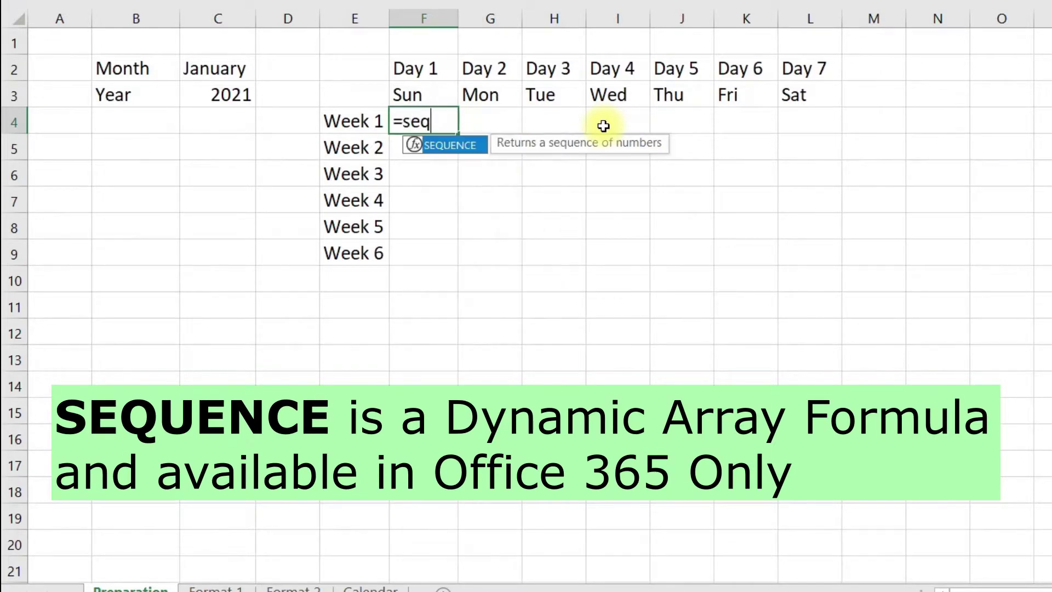
pyautogui.press('Tab')
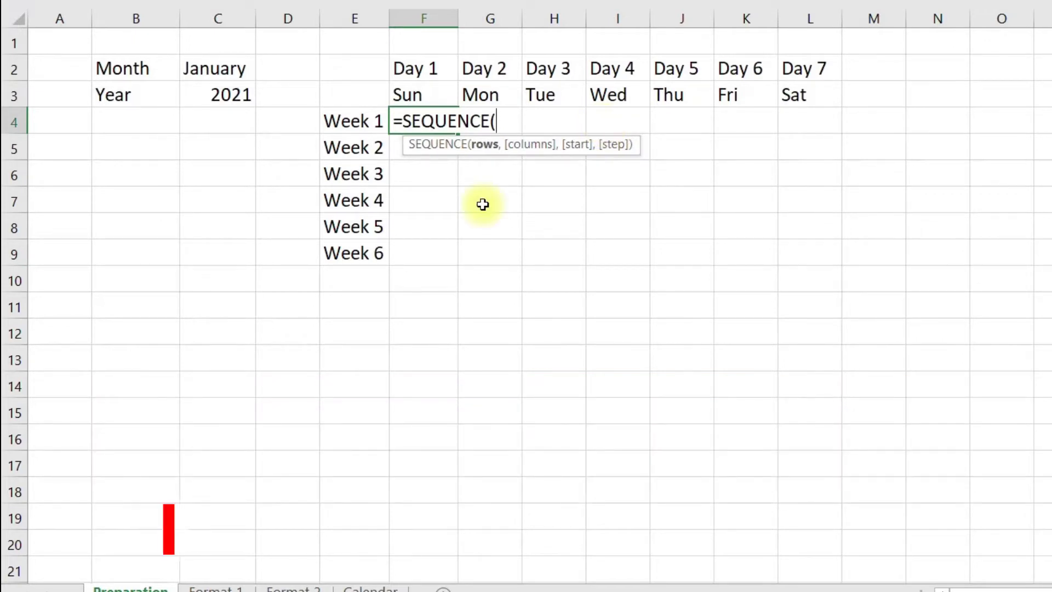
pyautogui.write('6,')
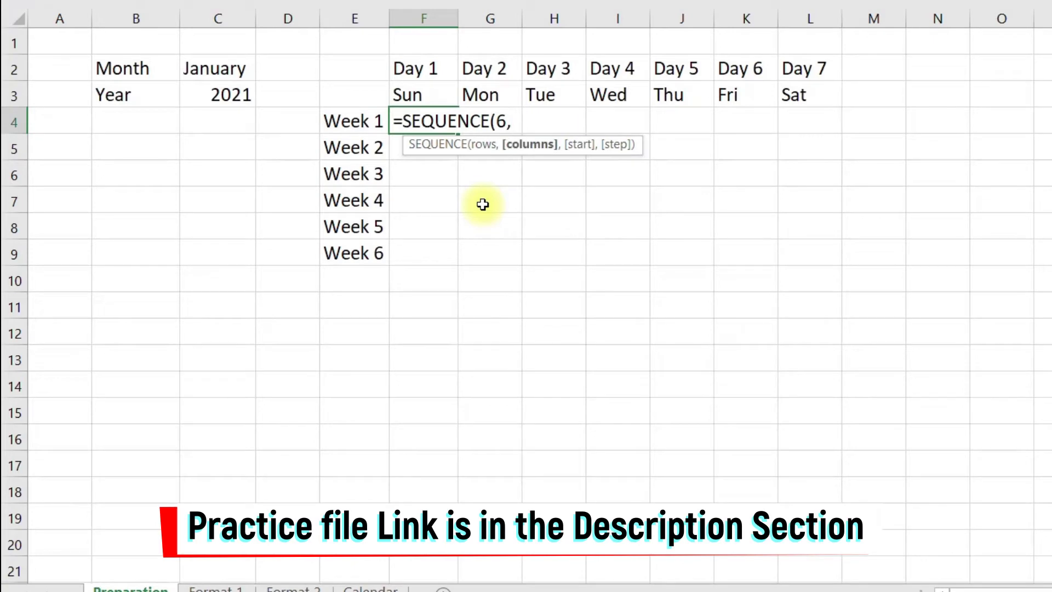
pyautogui.write('7')
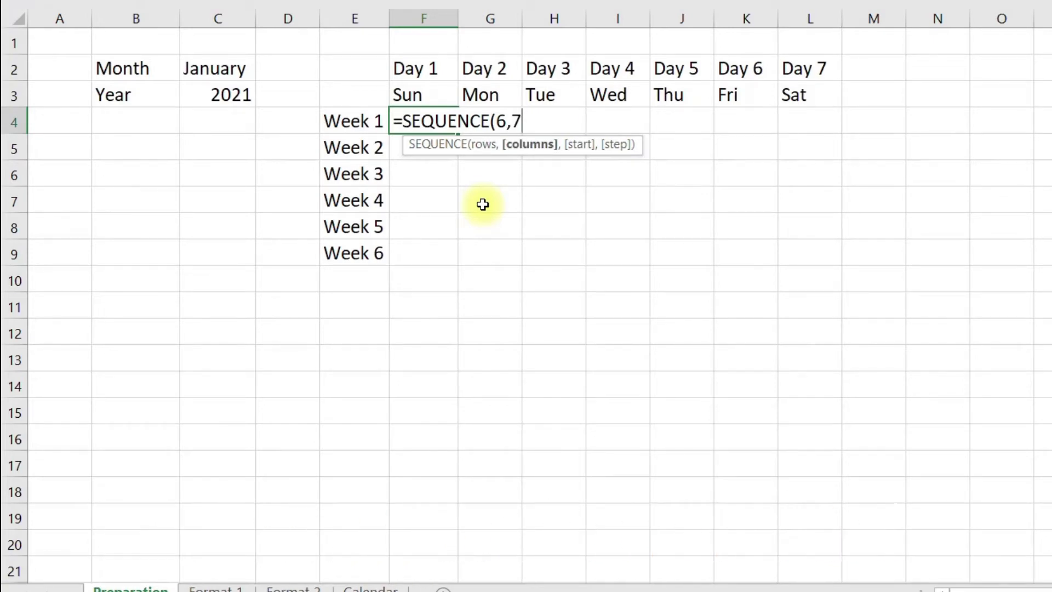
pyautogui.write(',1,')
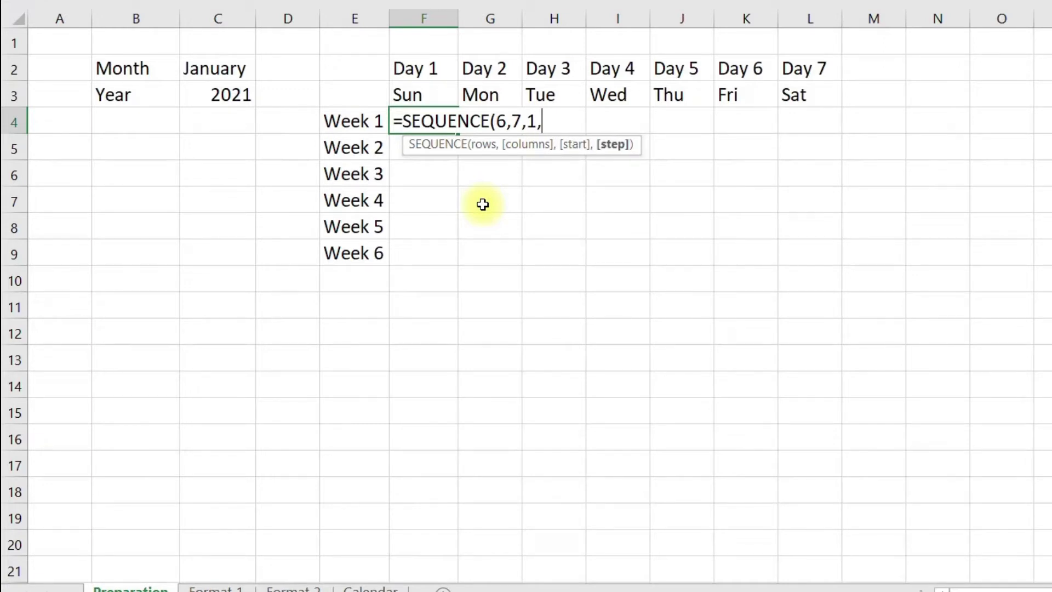
pyautogui.write('1)')
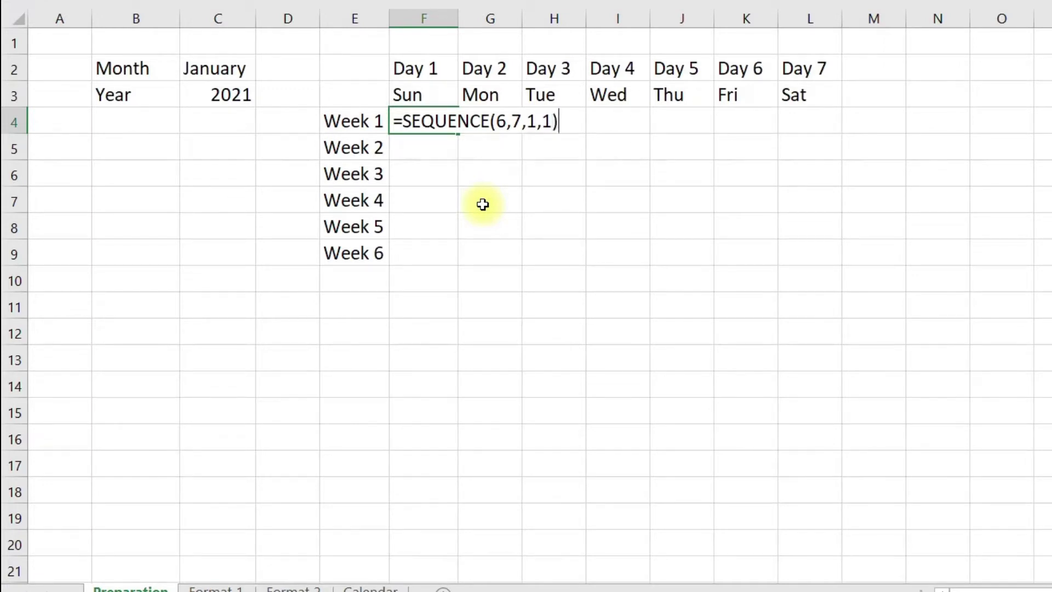
pyautogui.press('Return')
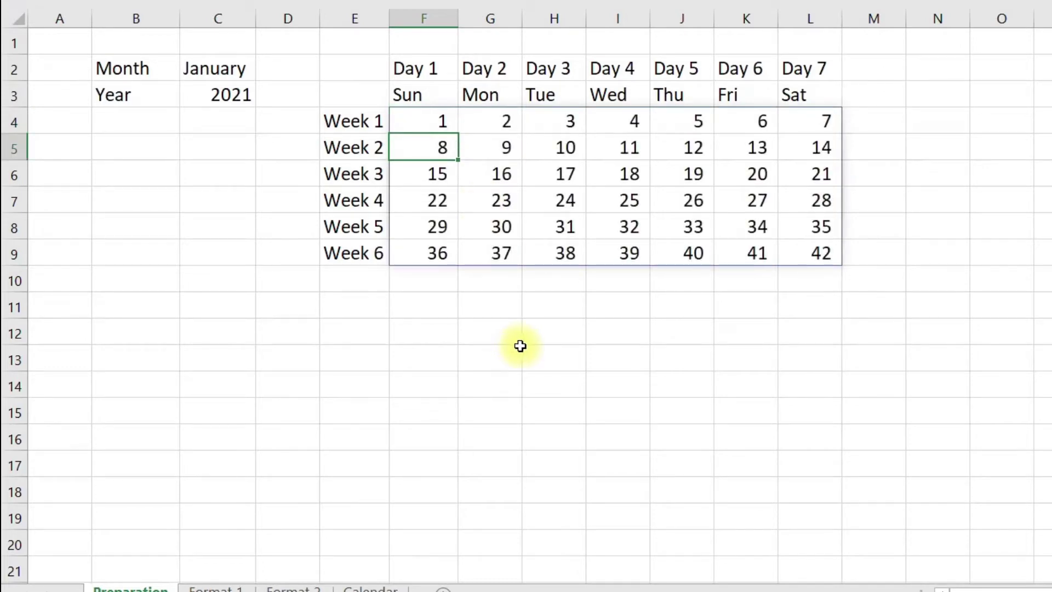
pyautogui.click(433, 120)
pyautogui.click(810, 258)
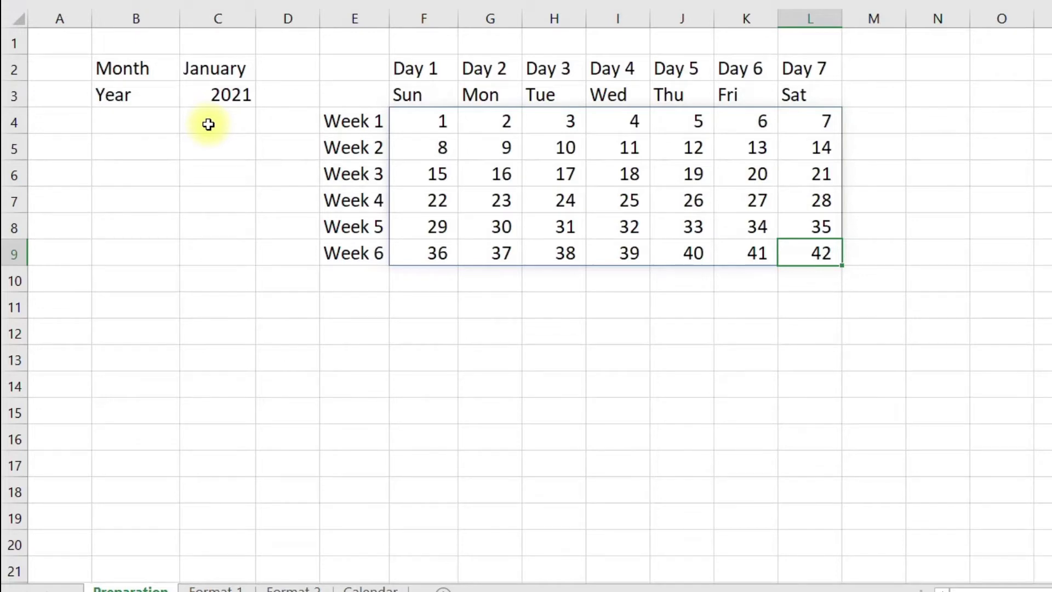
# Step: Replace the start argument of the SEQUENCE formula in F4 with DATE(C3,C2,1) and autofit column F
pyautogui.click(239, 70)
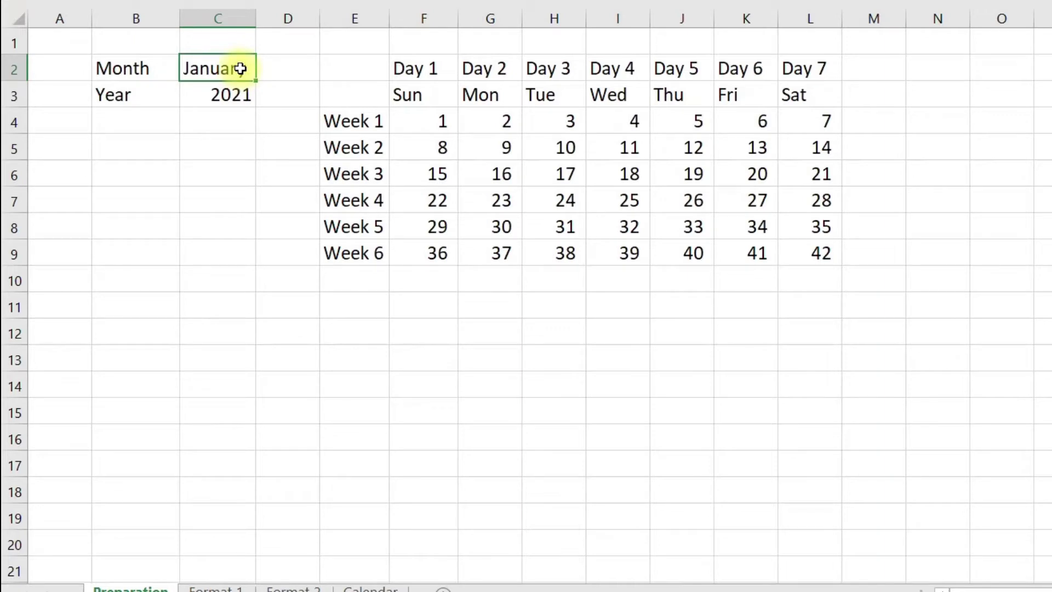
pyautogui.moveTo(241, 69); pyautogui.dragTo(237, 96)
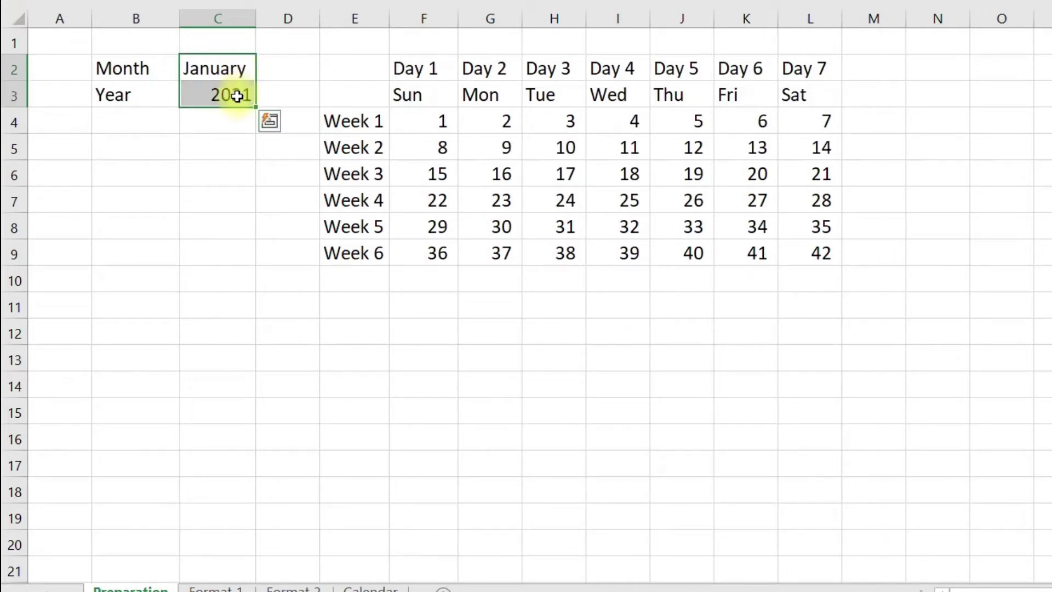
pyautogui.click(434, 118)
pyautogui.press('F2')
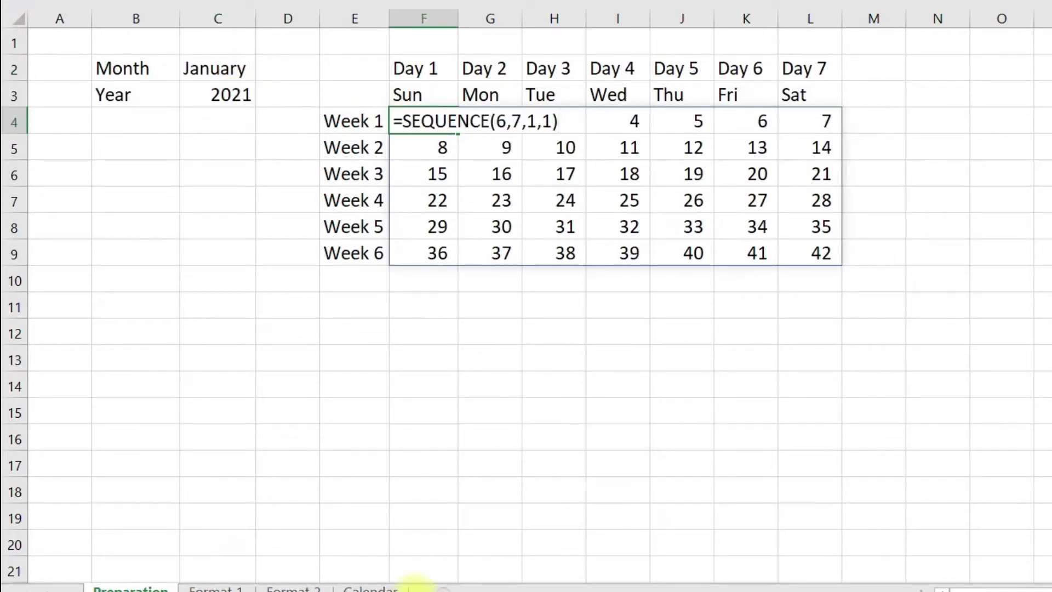
pyautogui.click(537, 122)
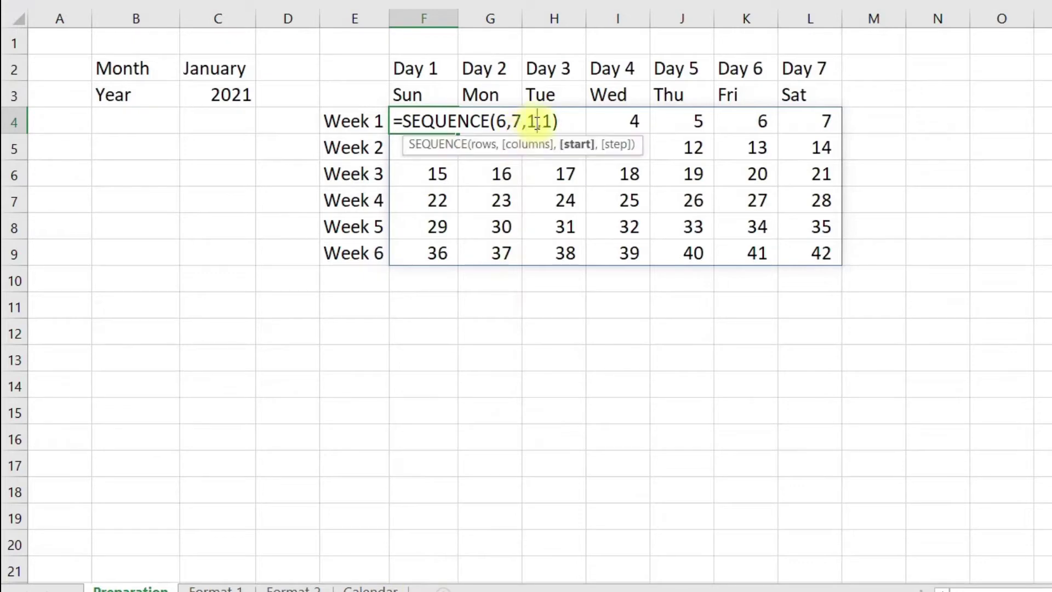
pyautogui.press('BackSpace')
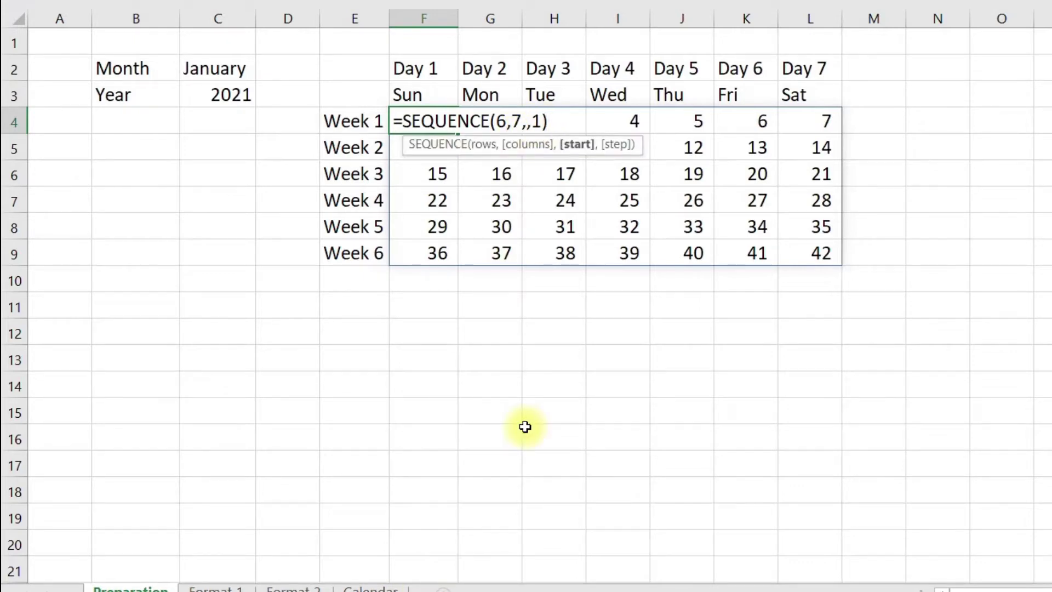
pyautogui.write('da')
pyautogui.press('Tab')
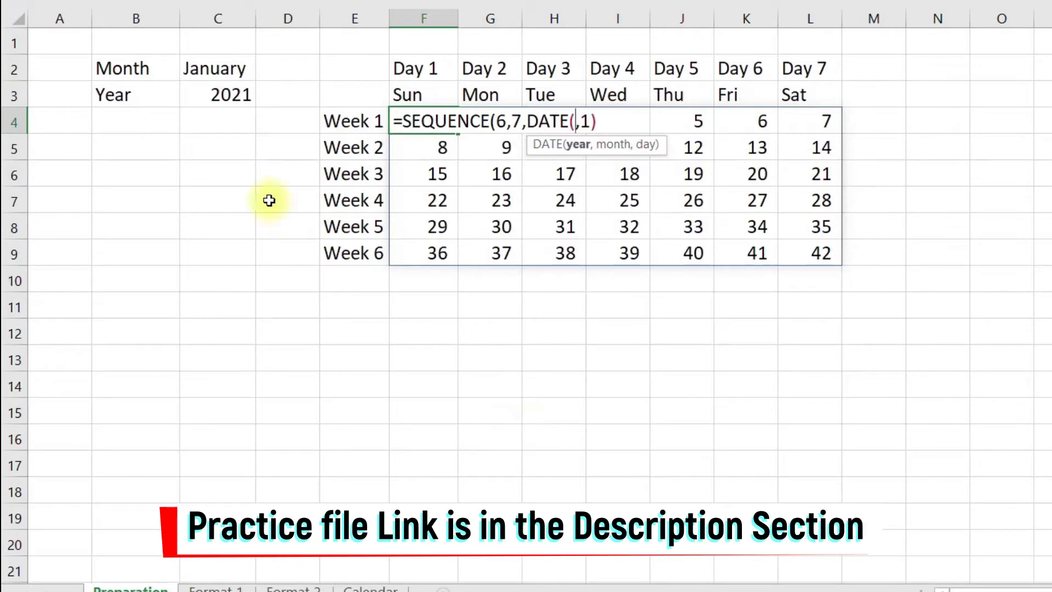
pyautogui.click(224, 93)
pyautogui.write(',')
pyautogui.click(230, 70)
pyautogui.write(',')
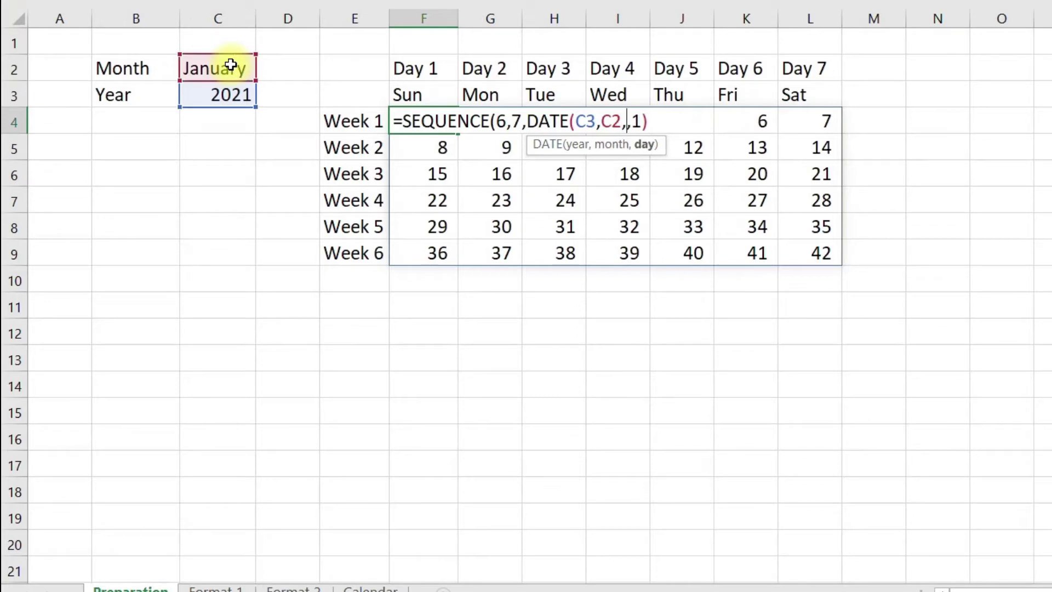
pyautogui.write('1)')
pyautogui.press('Return')
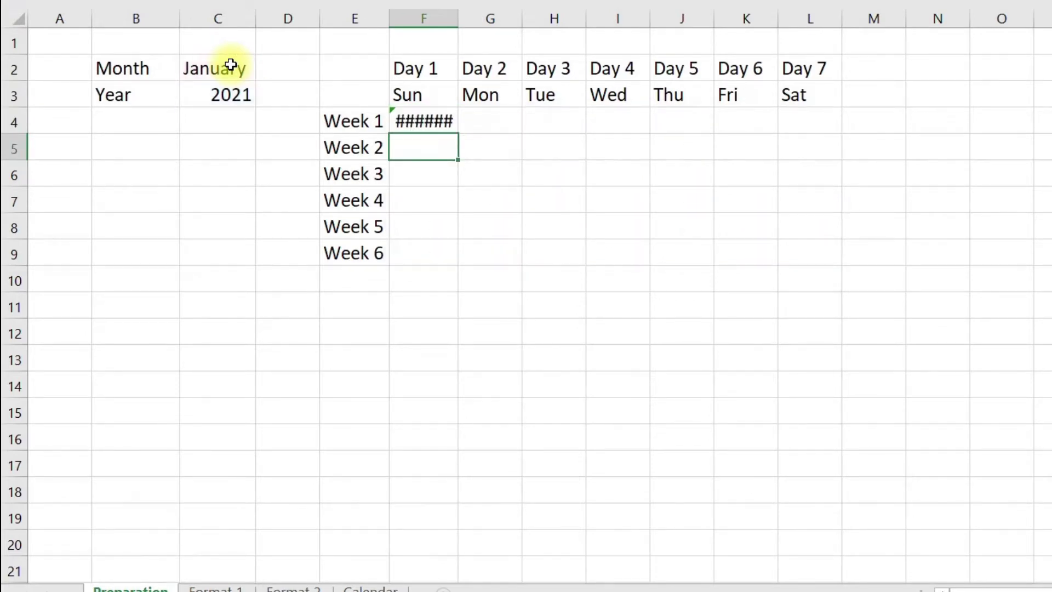
pyautogui.doubleClick(458, 19)
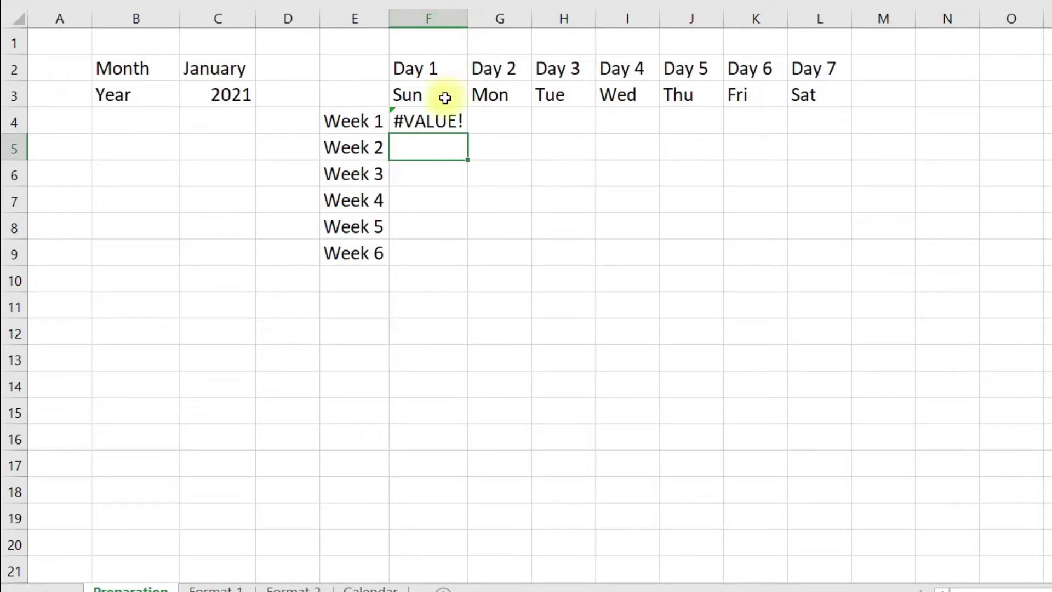
# Step: Replace the month name in cell C2 with the month number 1
pyautogui.press('Up')
pyautogui.press('F2')
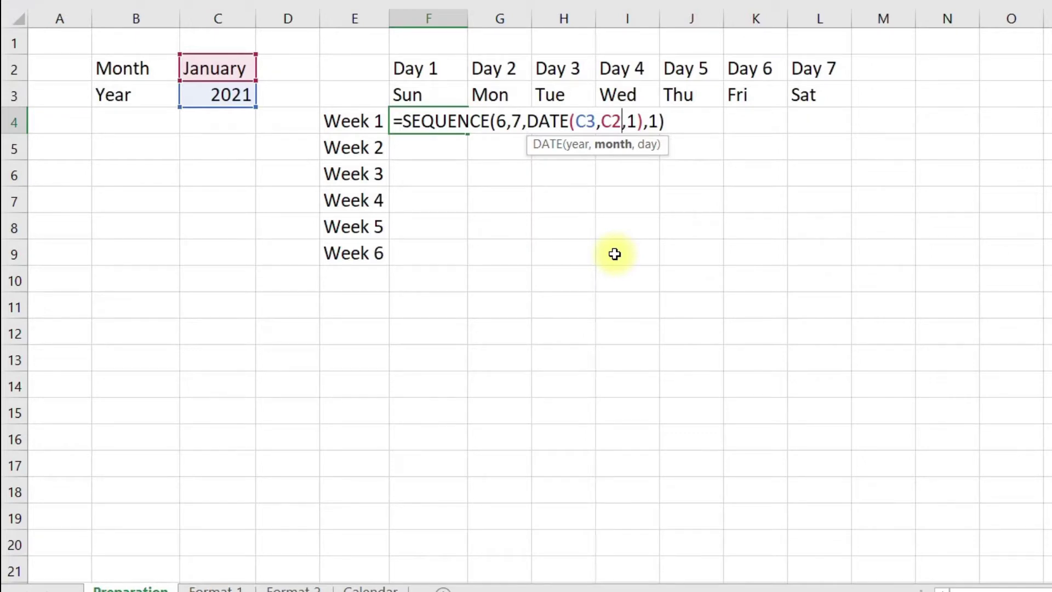
pyautogui.press('Escape')
pyautogui.press('Up')
pyautogui.press('Up')
pyautogui.press('Left')
pyautogui.press('Left')
pyautogui.press('Left')
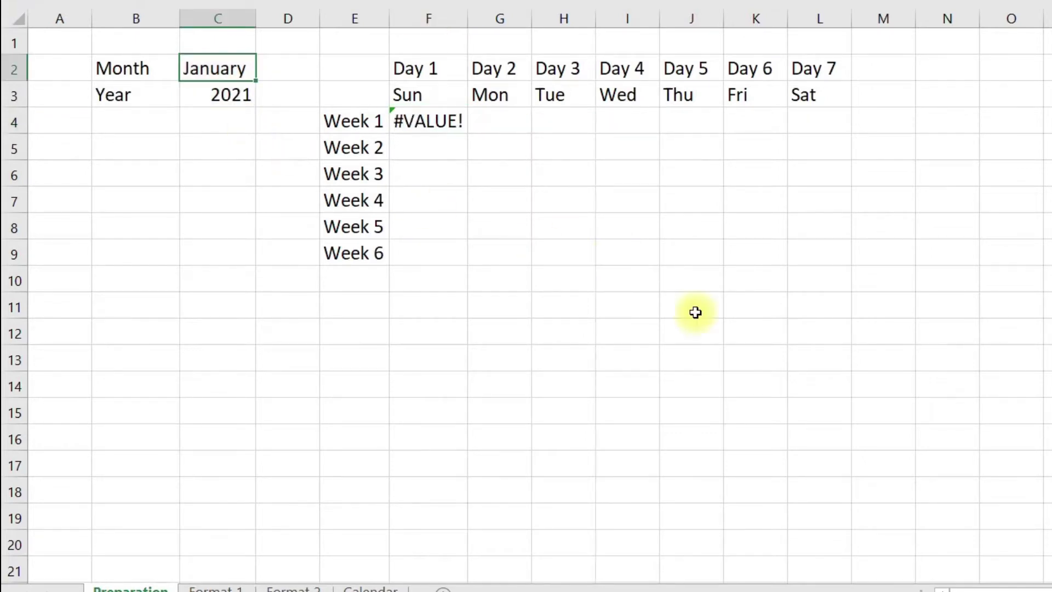
pyautogui.write('1')
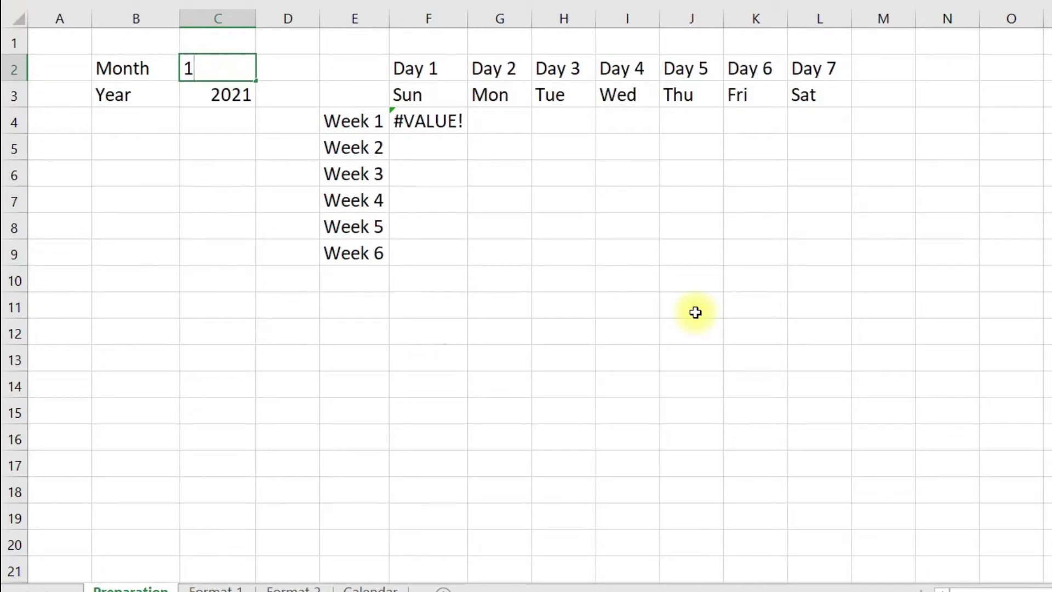
pyautogui.press('Return')
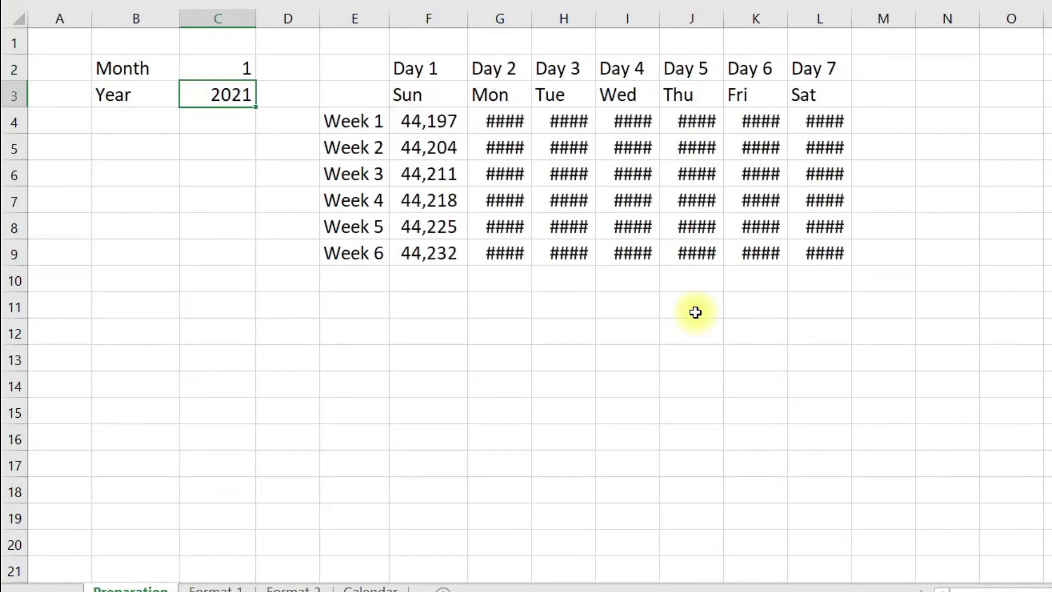
# Step: Autofit the widths of columns G through L to their contents
pyautogui.moveTo(495, 19); pyautogui.dragTo(833, 28)
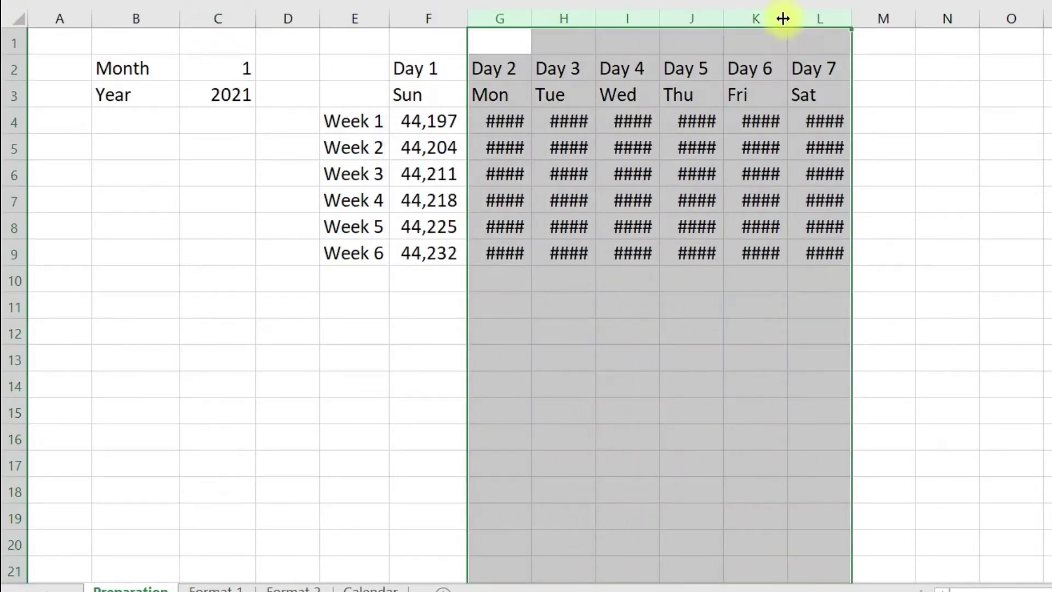
pyautogui.doubleClick(784, 19)
# Step: Apply the day-month-year date format to the sequence values in F4:L9
pyautogui.moveTo(378, 122); pyautogui.dragTo(908, 251)
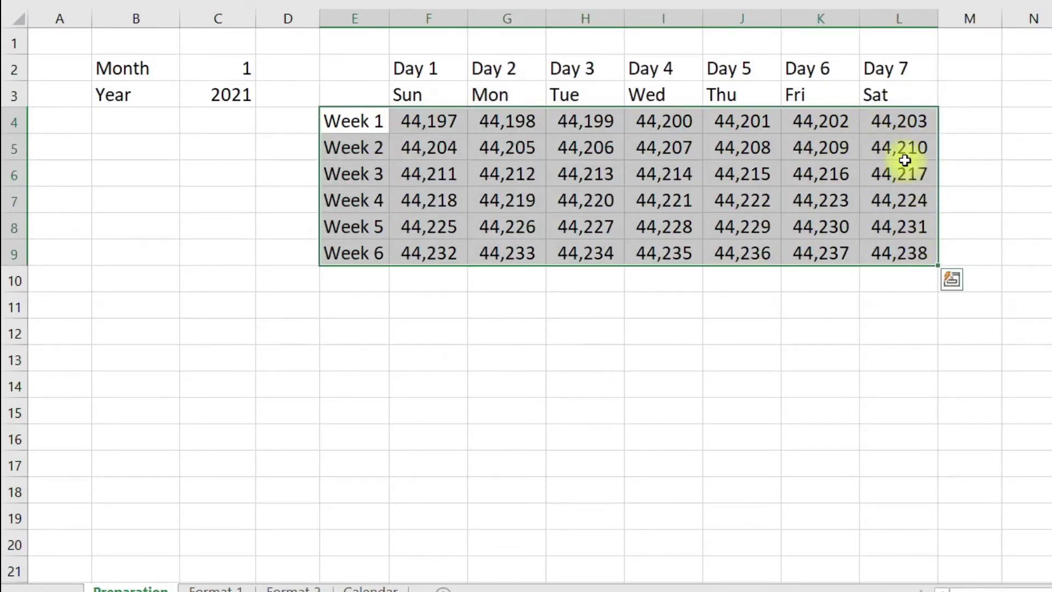
pyautogui.click(663, 174)
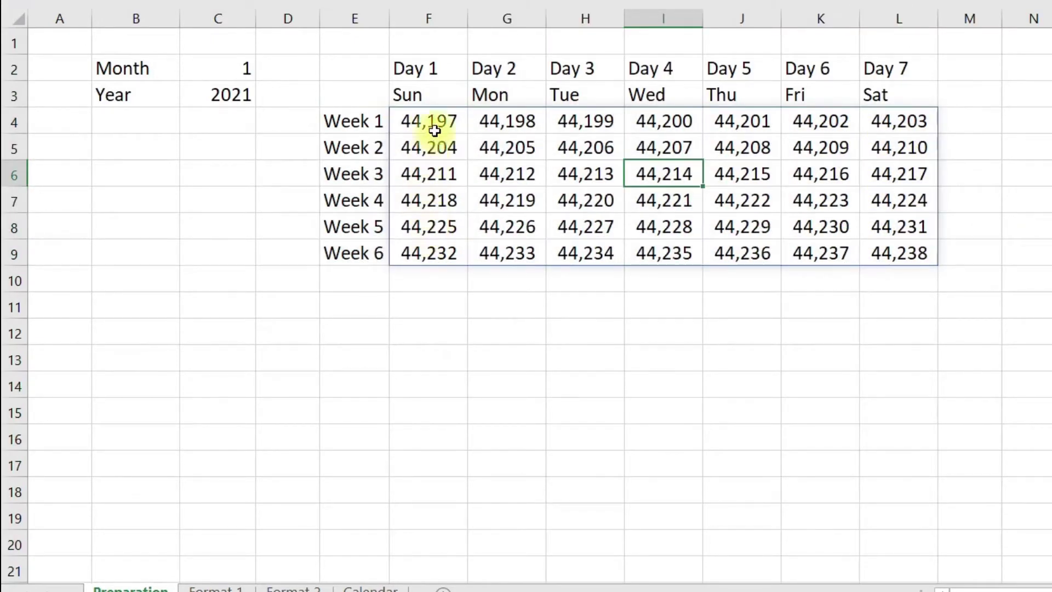
pyautogui.moveTo(430, 121); pyautogui.dragTo(911, 252)
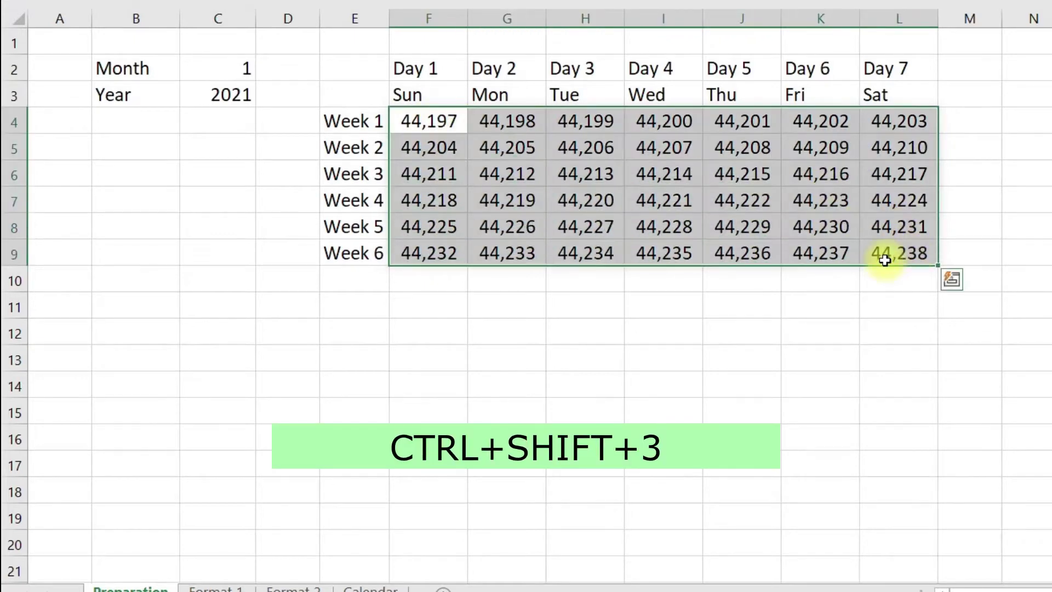
pyautogui.hotkey('ctrl', 'shift', '3')
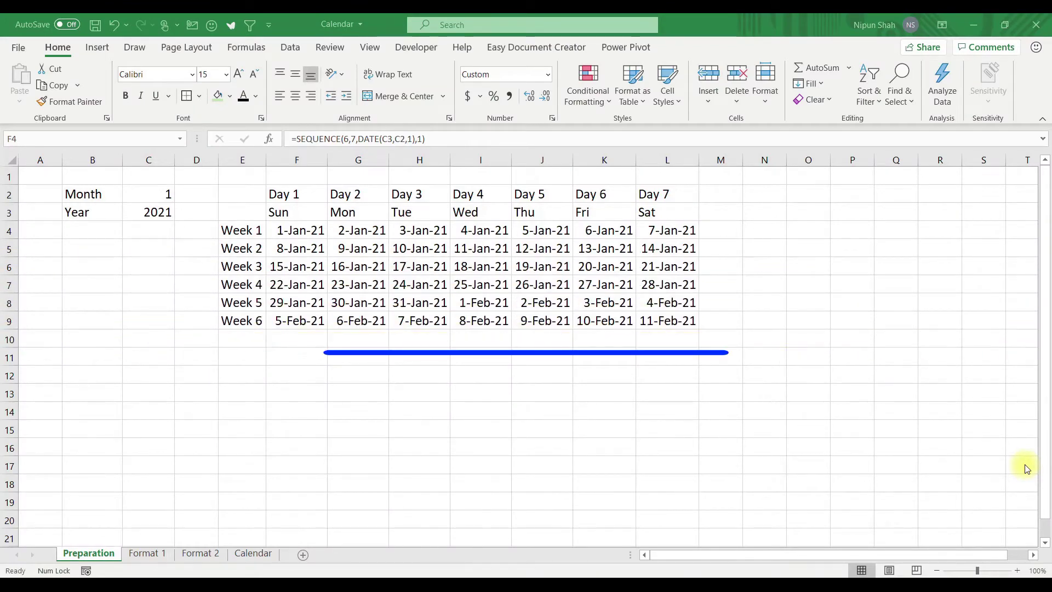
pyautogui.click(984, 576)
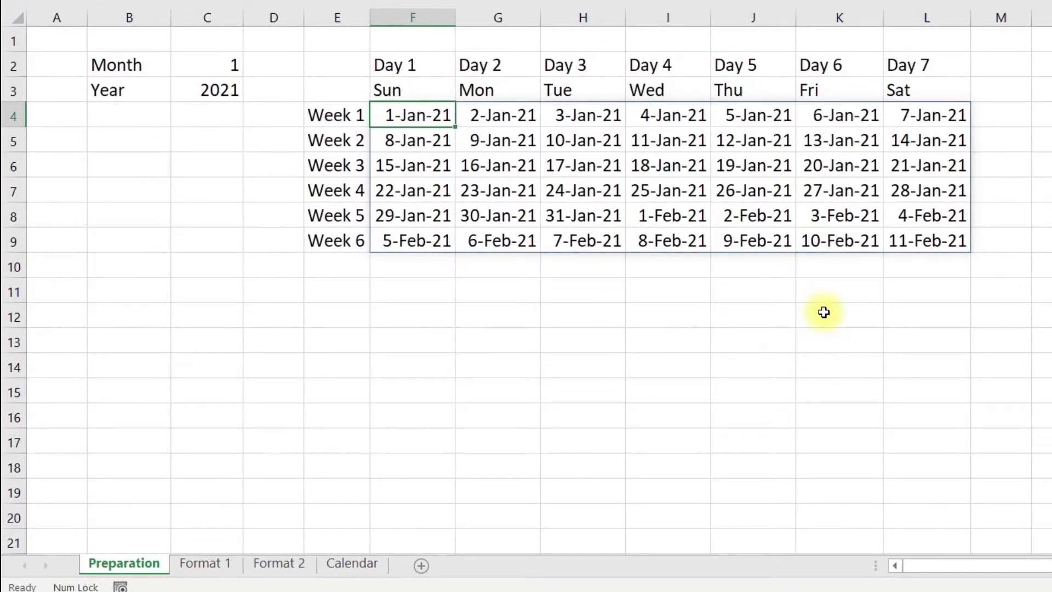
# Step: Enter =WEEKDAY(F4) in cell F11 to get the weekday number of the first date
pyautogui.click(856, 113)
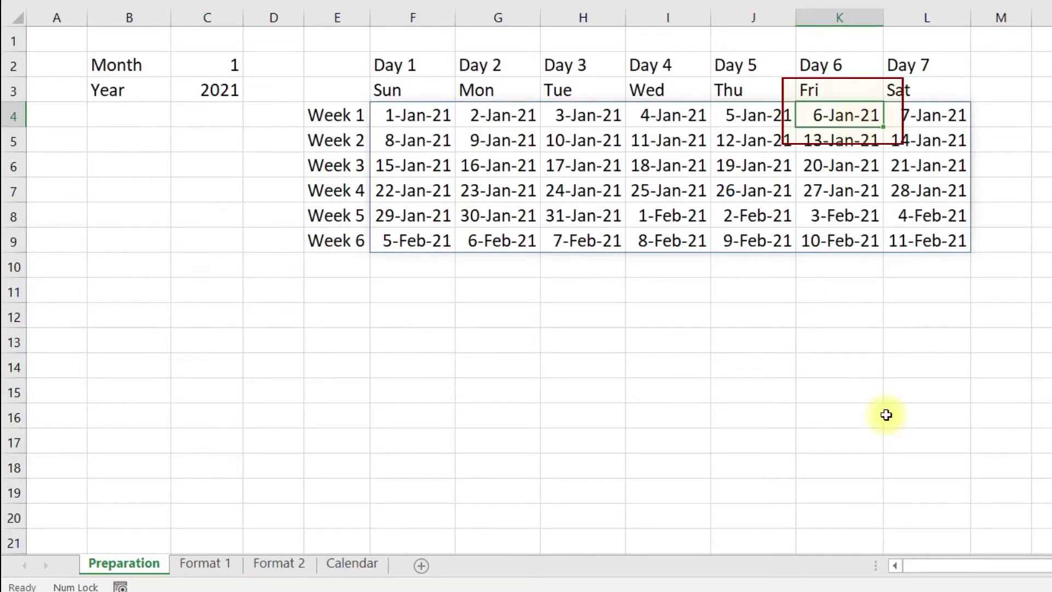
pyautogui.click(439, 293)
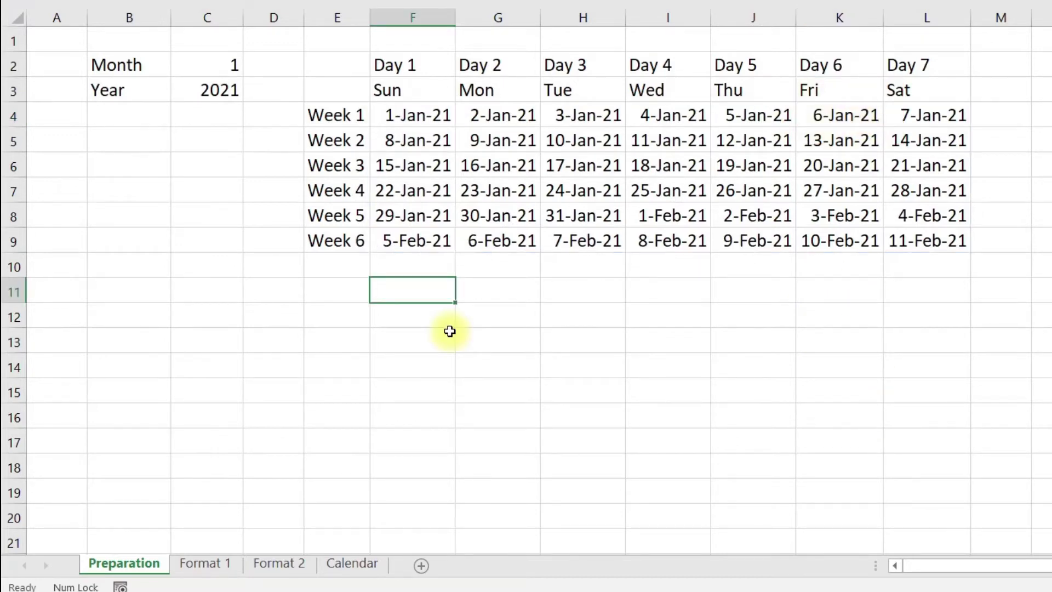
pyautogui.write('=week')
pyautogui.press('Tab')
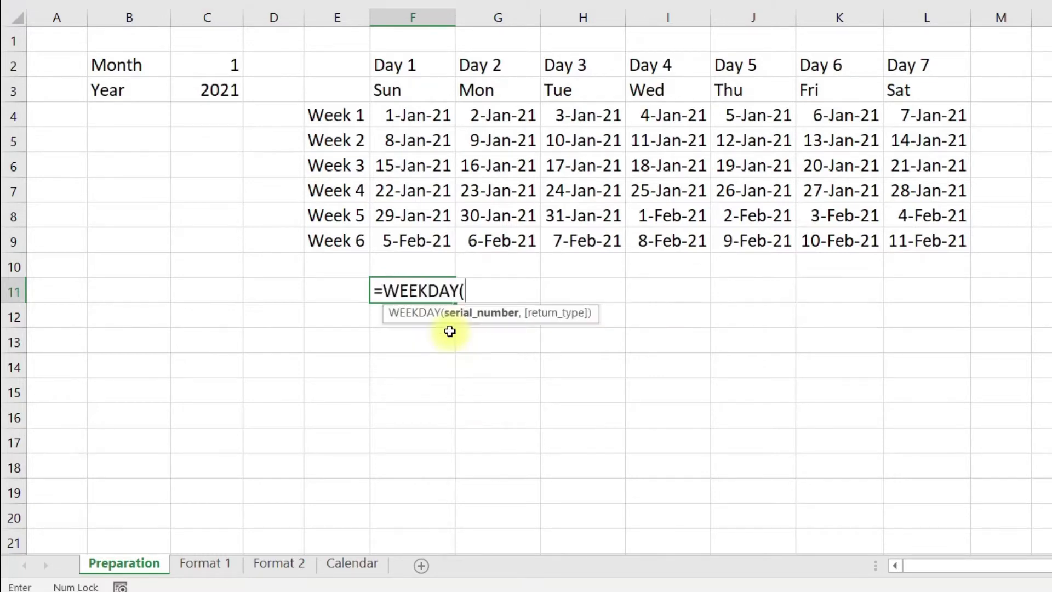
pyautogui.click(418, 117)
pyautogui.write(')')
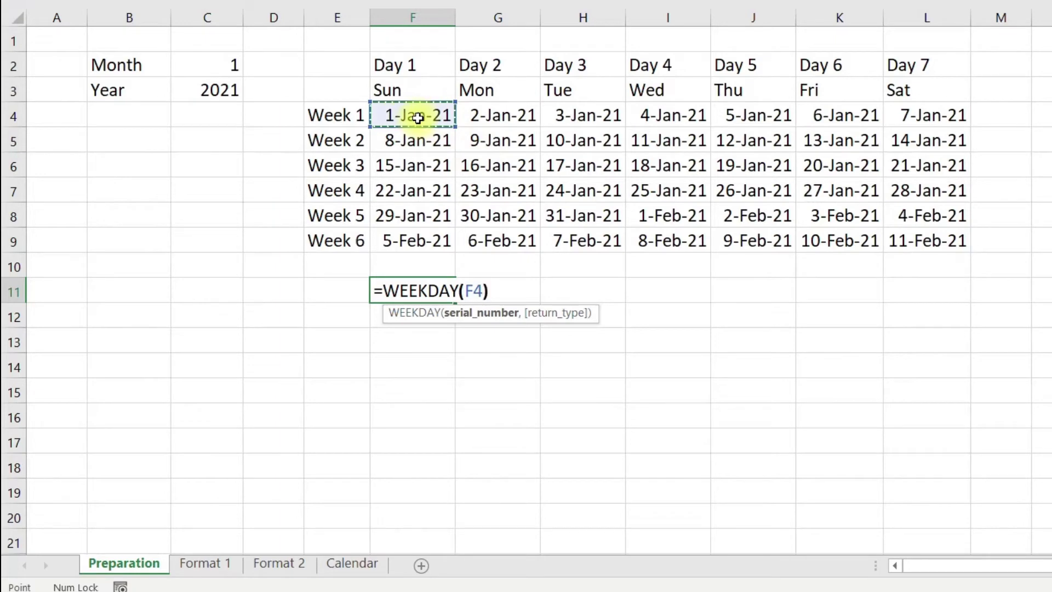
pyautogui.press('Return')
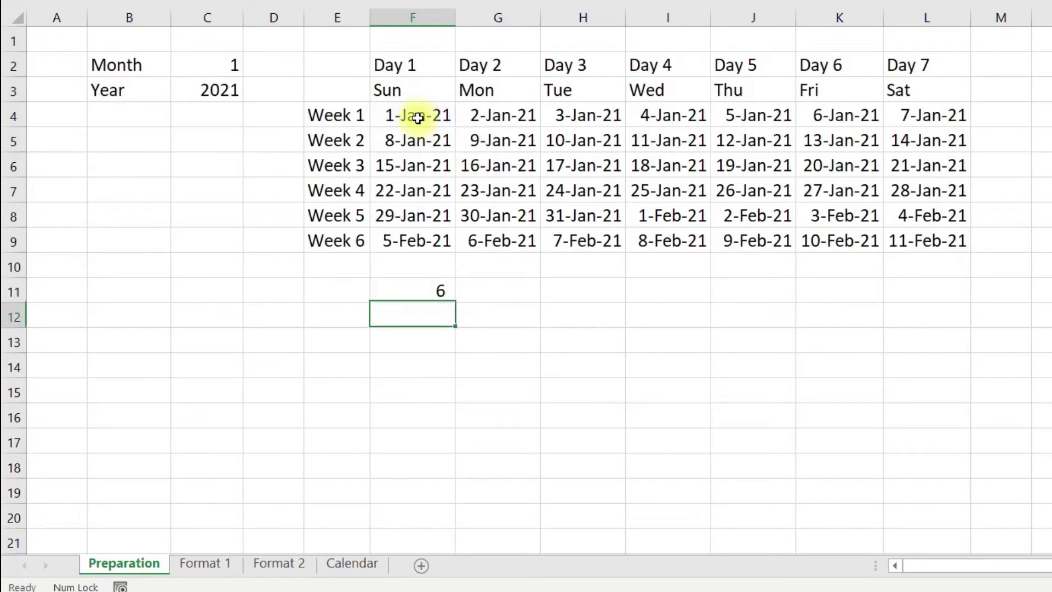
# Step: Enter 1 in cell F12 and the subtraction formula =F11-F12 in cell F13
pyautogui.click(414, 289)
pyautogui.click(413, 324)
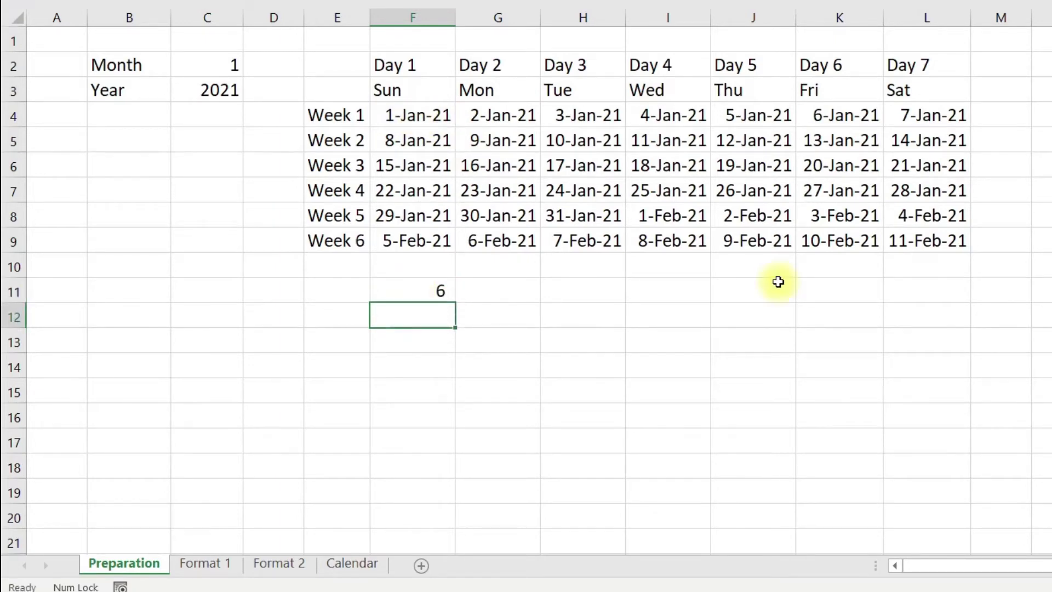
pyautogui.write('1')
pyautogui.press('Return')
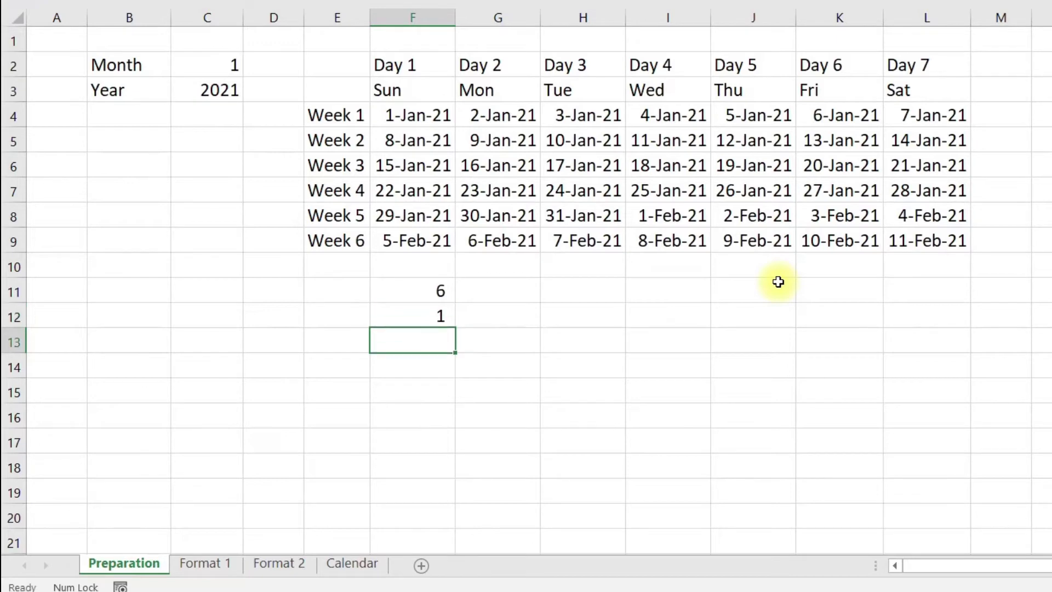
pyautogui.write('=')
pyautogui.press('Up')
pyautogui.press('Up')
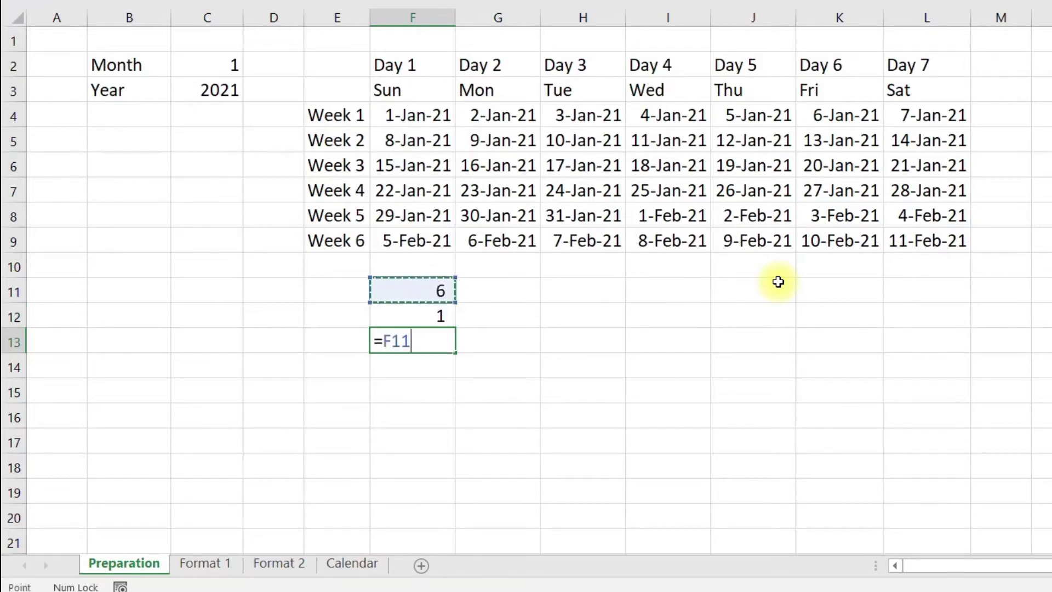
pyautogui.write('-')
pyautogui.press('Up')
pyautogui.press('Return')
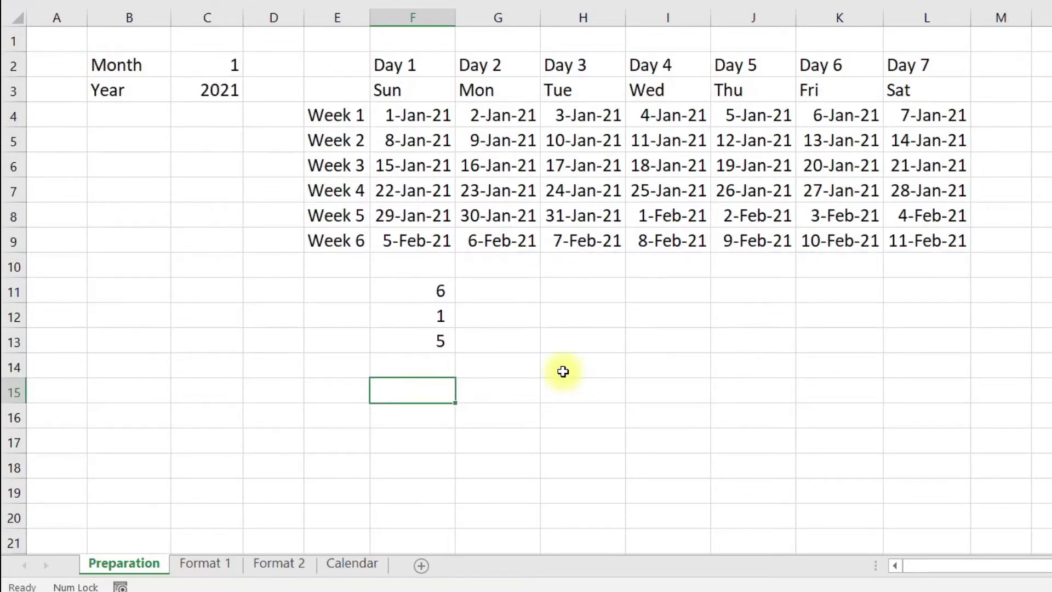
# Step: Enter =WEEKDAY(F4)-1 in cell F15 and select its expression after the equals sign for reuse
pyautogui.write('=')
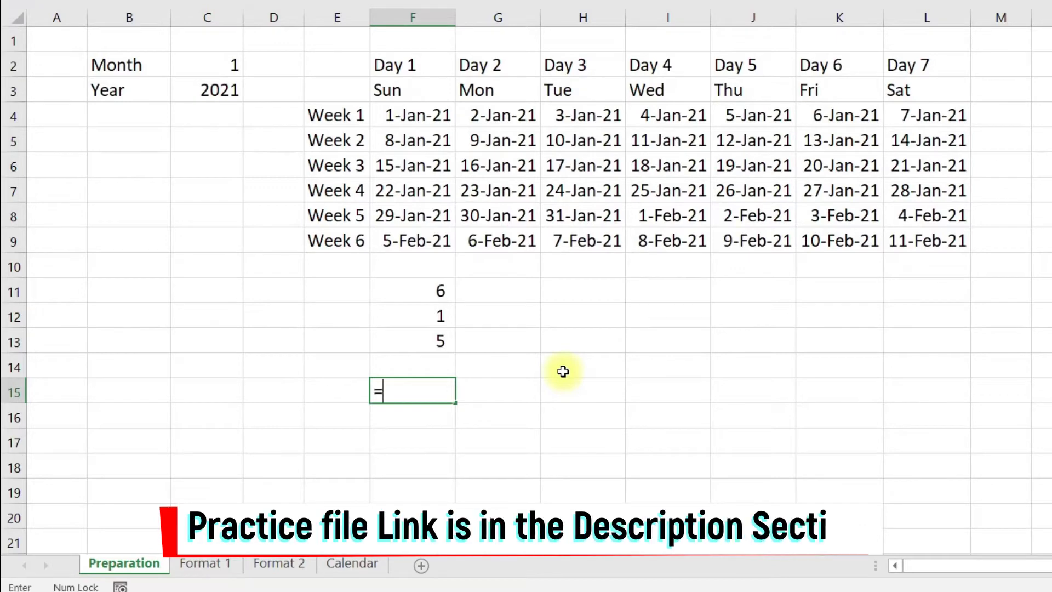
pyautogui.write('wee')
pyautogui.press('Tab')
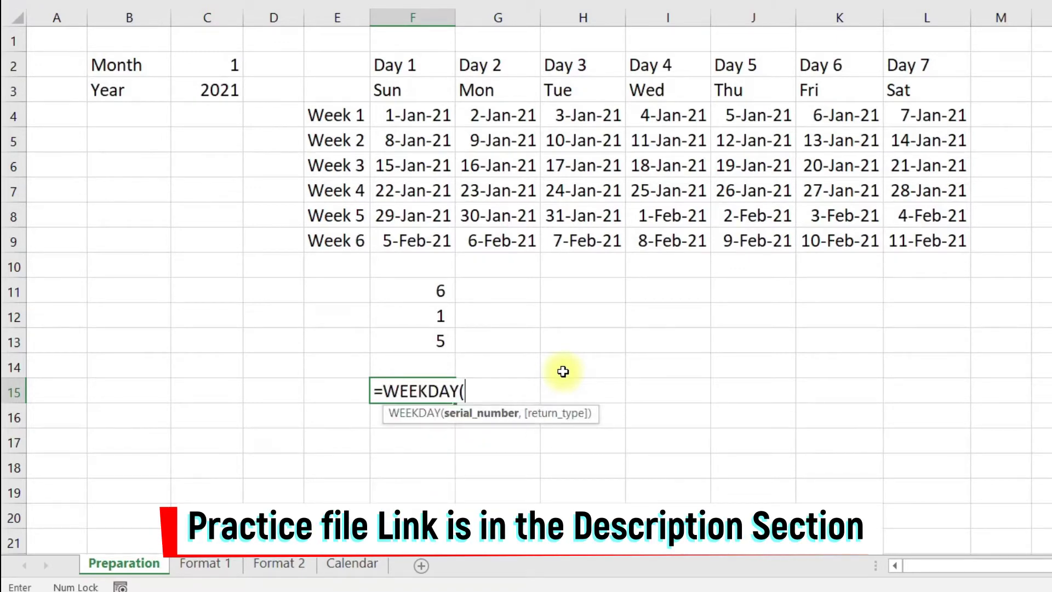
pyautogui.click(434, 115)
pyautogui.write(')-1')
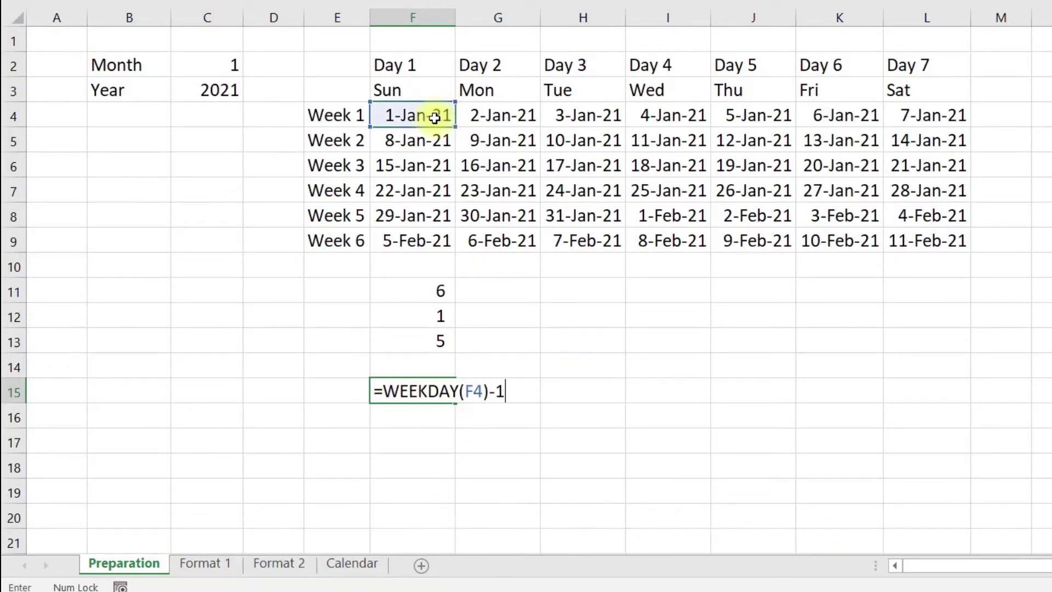
pyautogui.moveTo(521, 392); pyautogui.dragTo(390, 395)
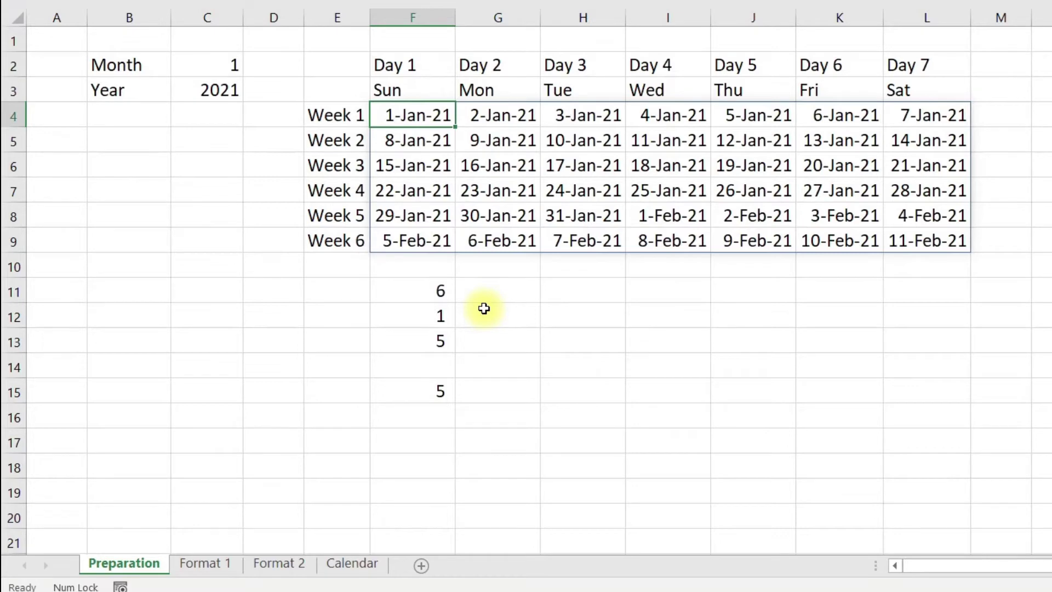
# Step: Add -(WEEKDAY(F4)-1) after DATE(C3,C2,1) in the start argument of the SEQUENCE formula in F4
pyautogui.press('F2')
pyautogui.press('Left')
pyautogui.press('Left')
pyautogui.press('Left')
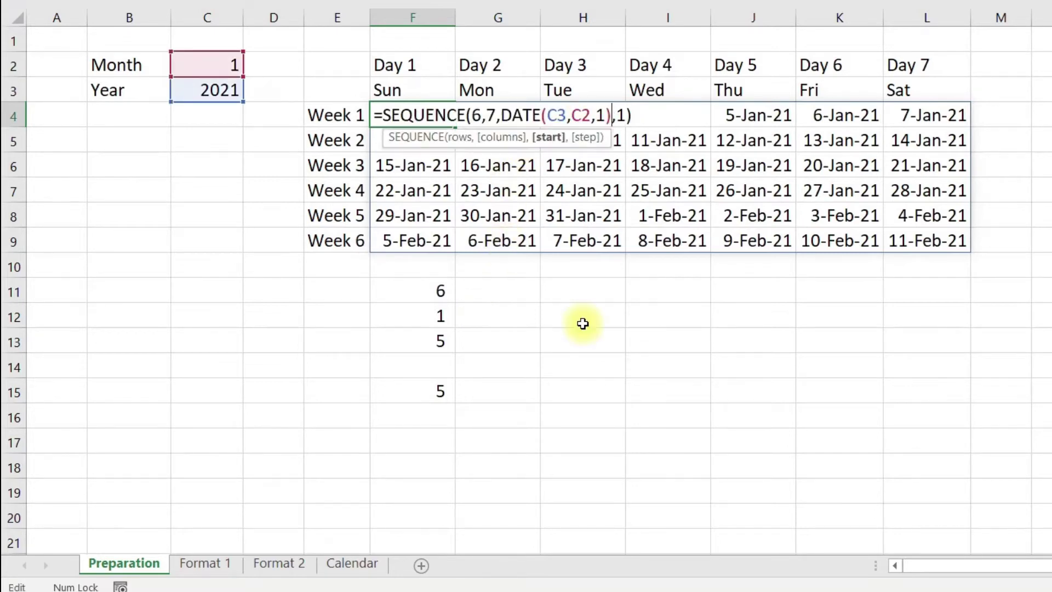
pyautogui.write('-(WEEKDAY(F4)-1)')
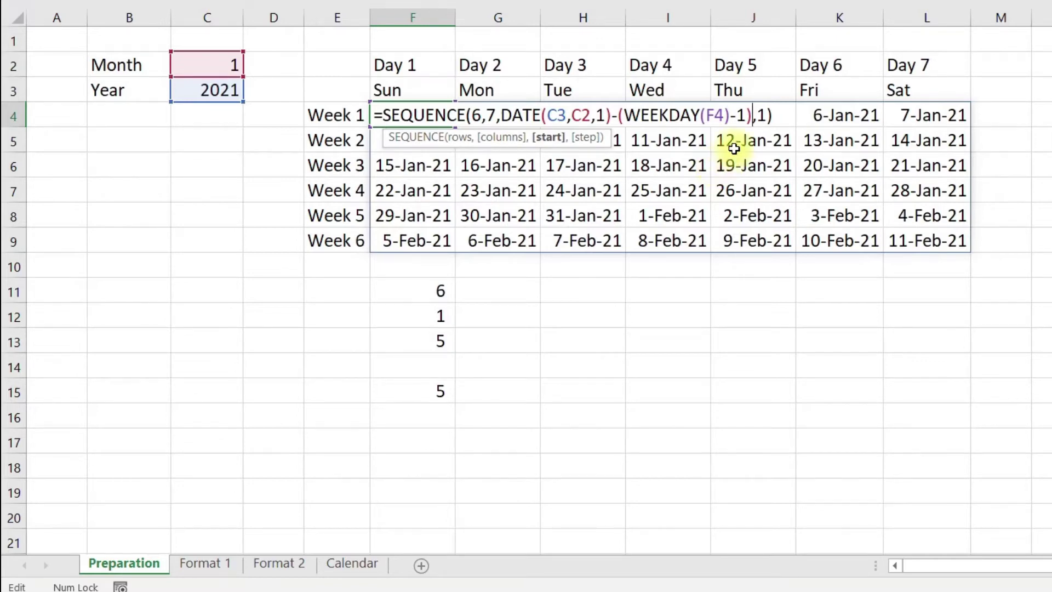
# Step: Replace the F4 reference inside WEEKDAY with a copy of DATE(C3,C2,1) and commit the SEQUENCE formula
pyautogui.click(726, 117)
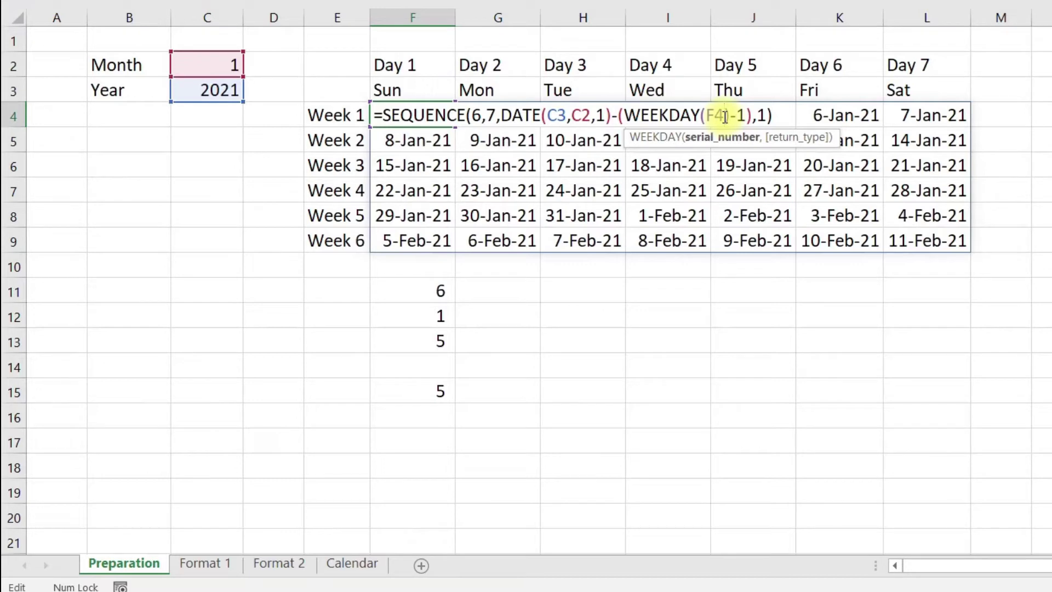
pyautogui.press('BackSpace')
pyautogui.press('BackSpace')
pyautogui.moveTo(612, 114); pyautogui.dragTo(507, 110)
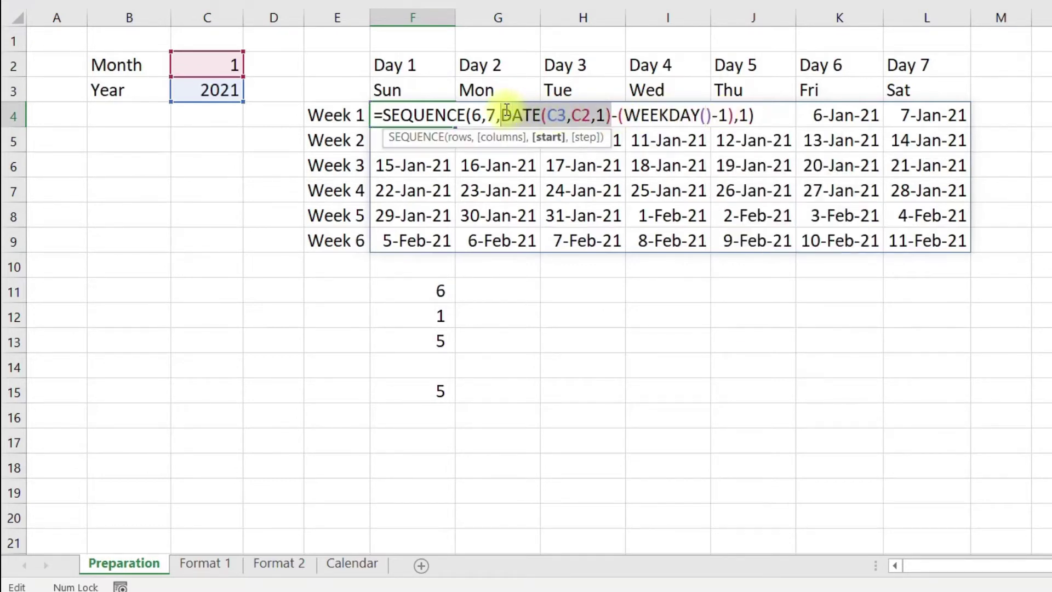
pyautogui.click(707, 114)
pyautogui.hotkey('ctrl', 'v')
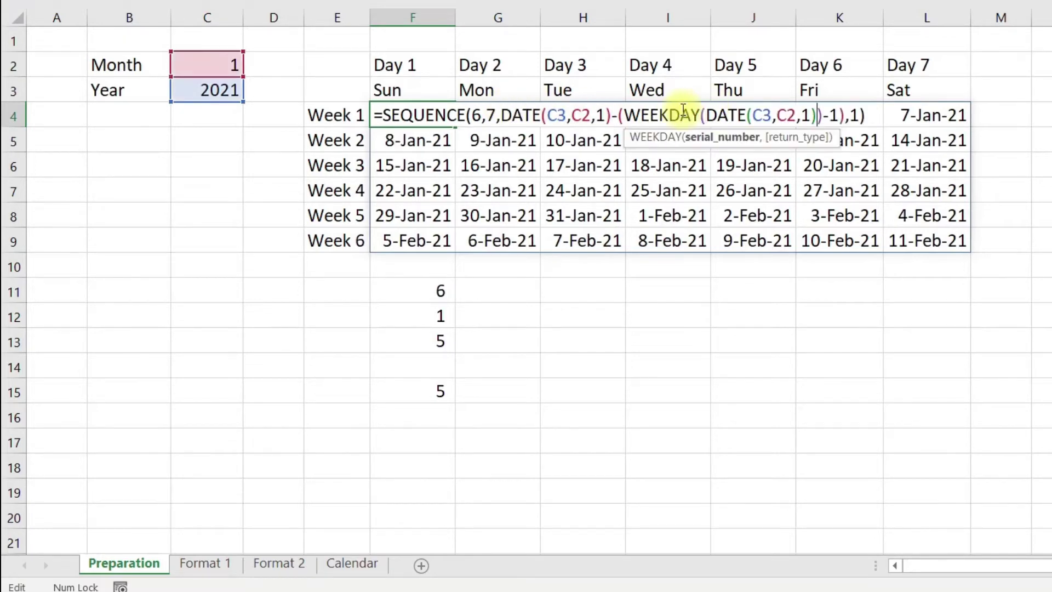
pyautogui.press('Return')
# Step: Autofit the widths of columns F through L to the full dates
pyautogui.moveTo(415, 18); pyautogui.dragTo(930, 37)
pyautogui.doubleClick(889, 25)
pyautogui.click(844, 116)
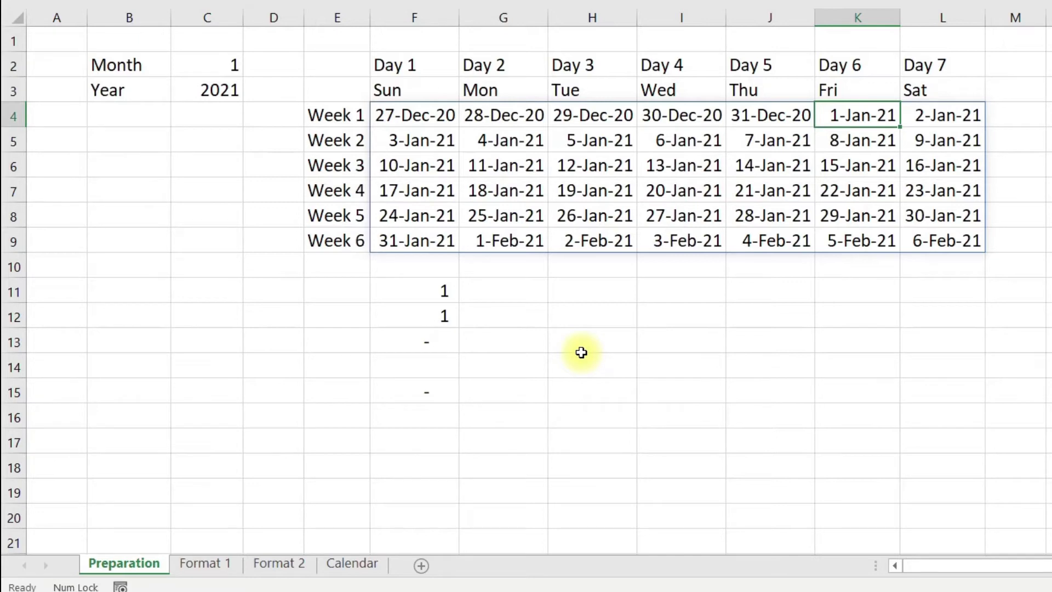
# Step: Set the month in cell C2 to 2 and refit the widths of the date columns
pyautogui.click(191, 67)
pyautogui.doubleClick(191, 66)
pyautogui.press('BackSpace')
pyautogui.write('2')
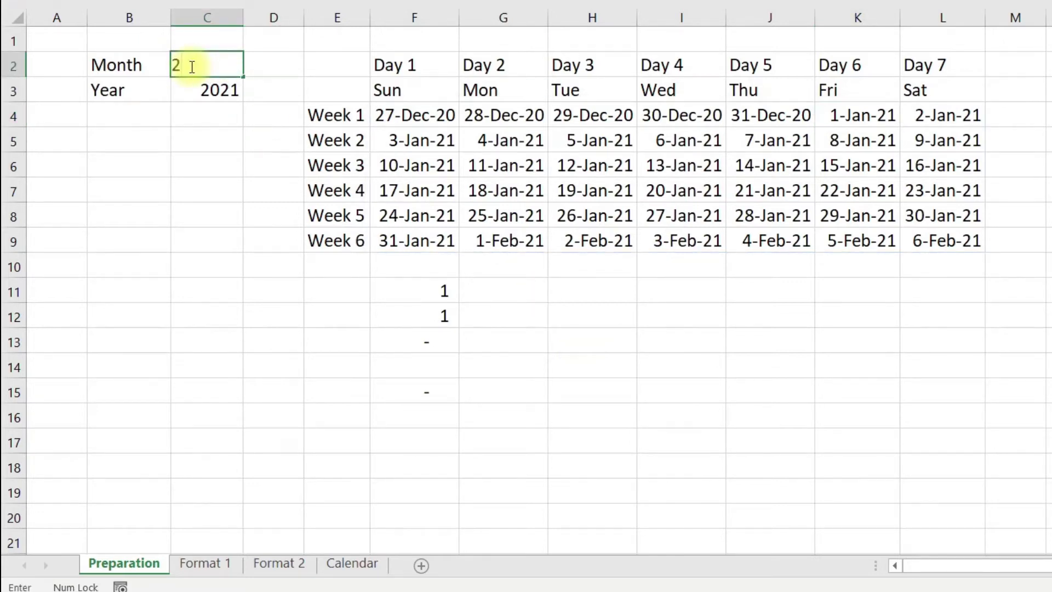
pyautogui.press('Return')
pyautogui.moveTo(685, 17); pyautogui.dragTo(905, 17)
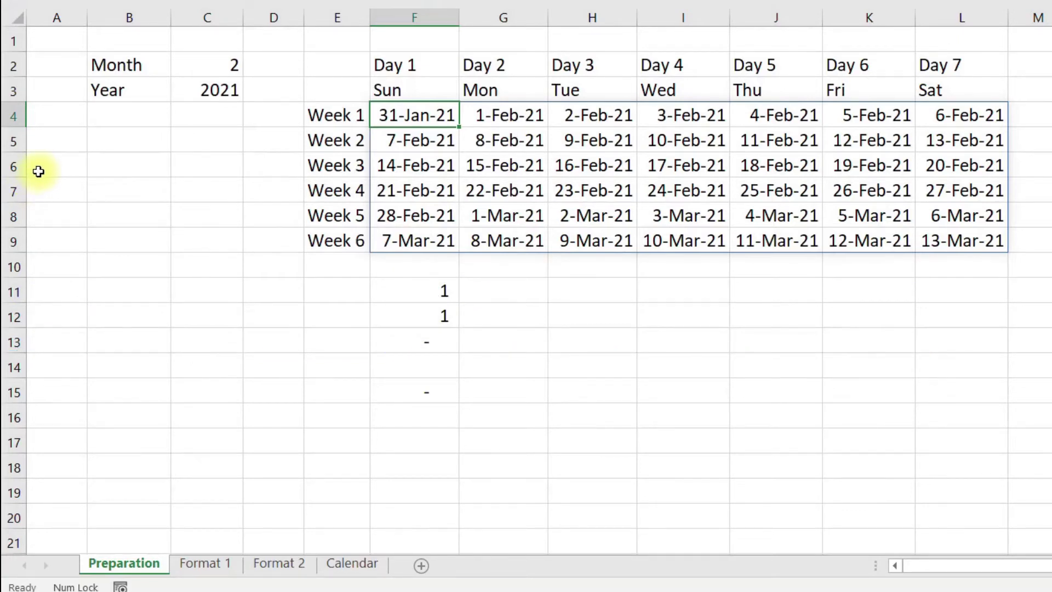
# Step: Replace the month number in cell C2 with the month name Feburary
pyautogui.click(209, 68)
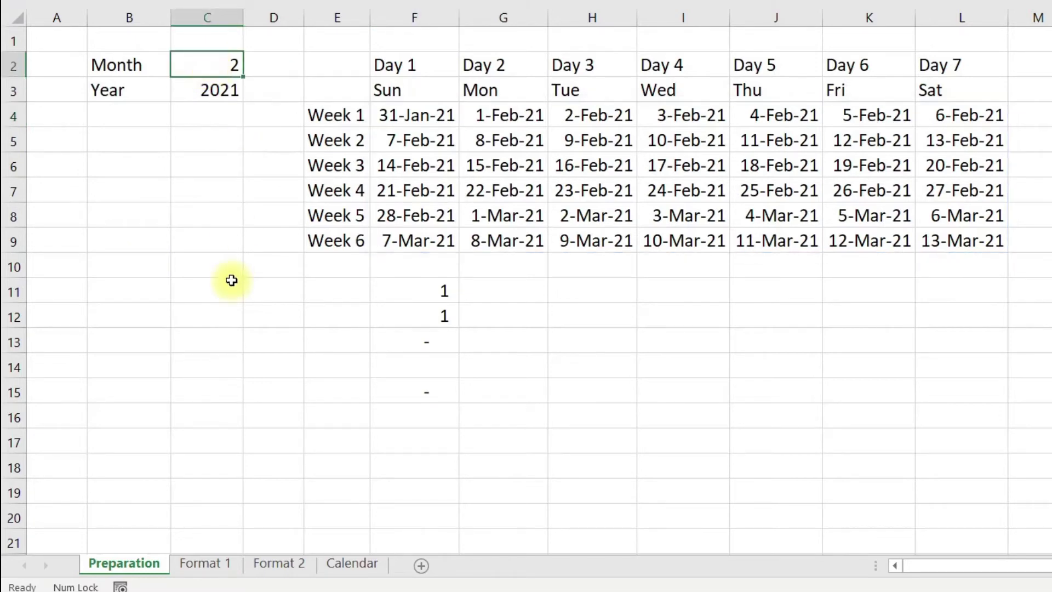
pyautogui.write('Feburary')
pyautogui.press('Return')
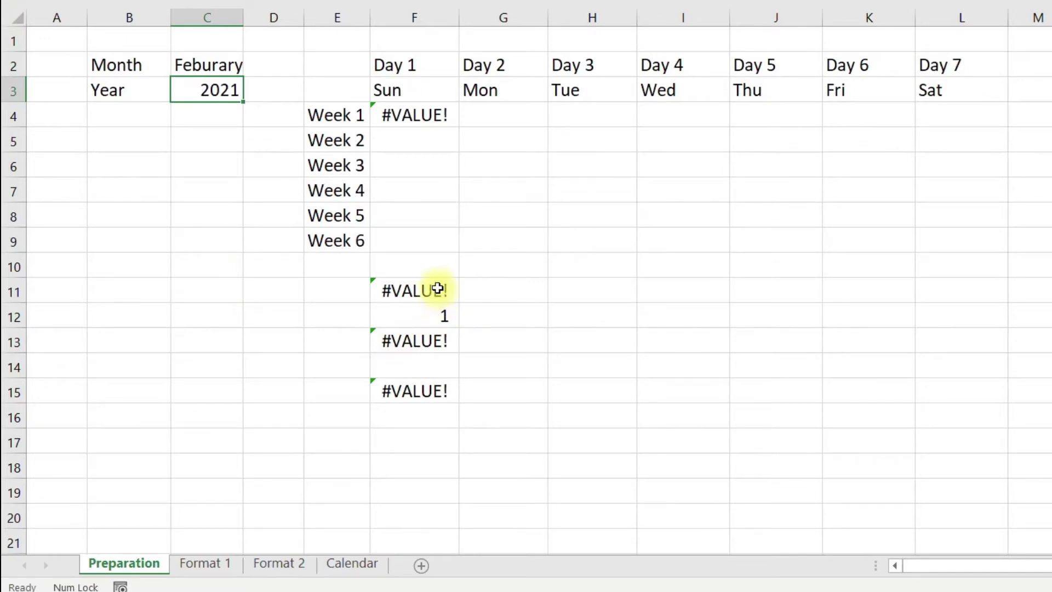
# Step: Enter =CONCATENATE("February-",C3) in cell C5 to join the month name with the year
pyautogui.click(196, 140)
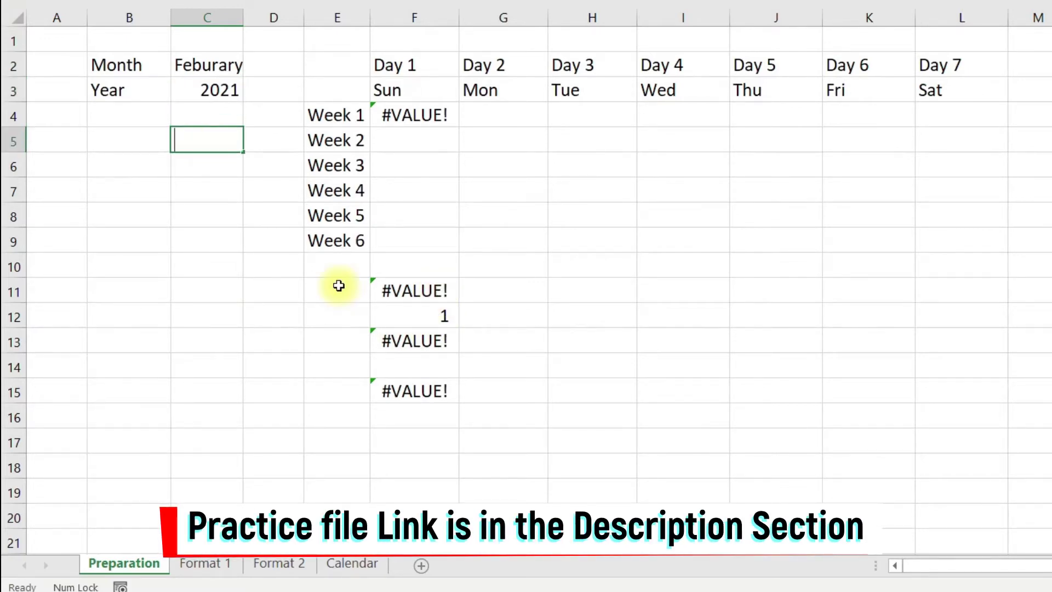
pyautogui.write('=conc')
pyautogui.press('Down')
pyautogui.press('Tab')
pyautogui.write('"F')
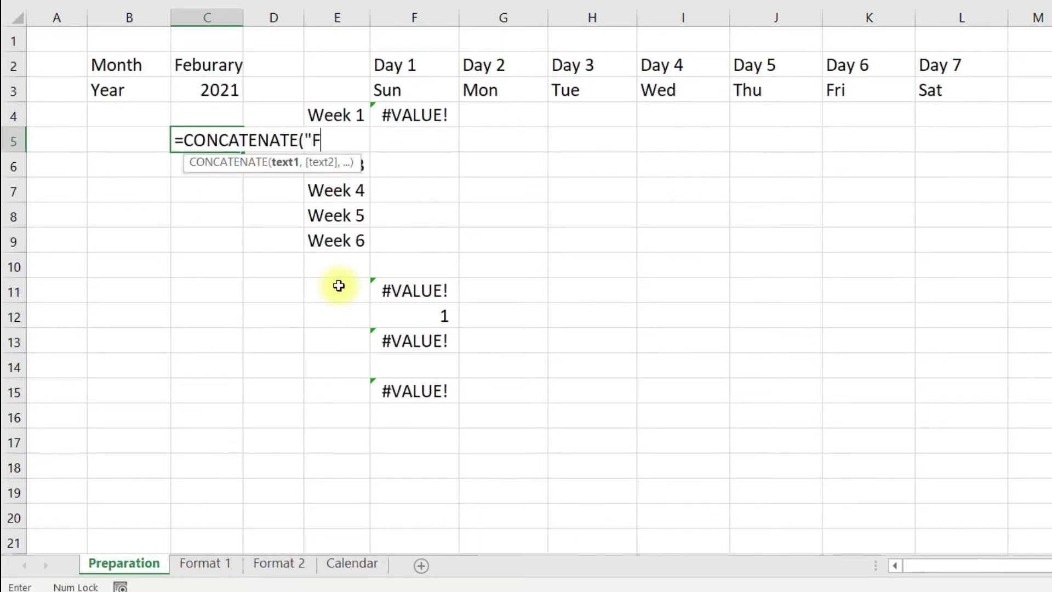
pyautogui.write('ebruary-')
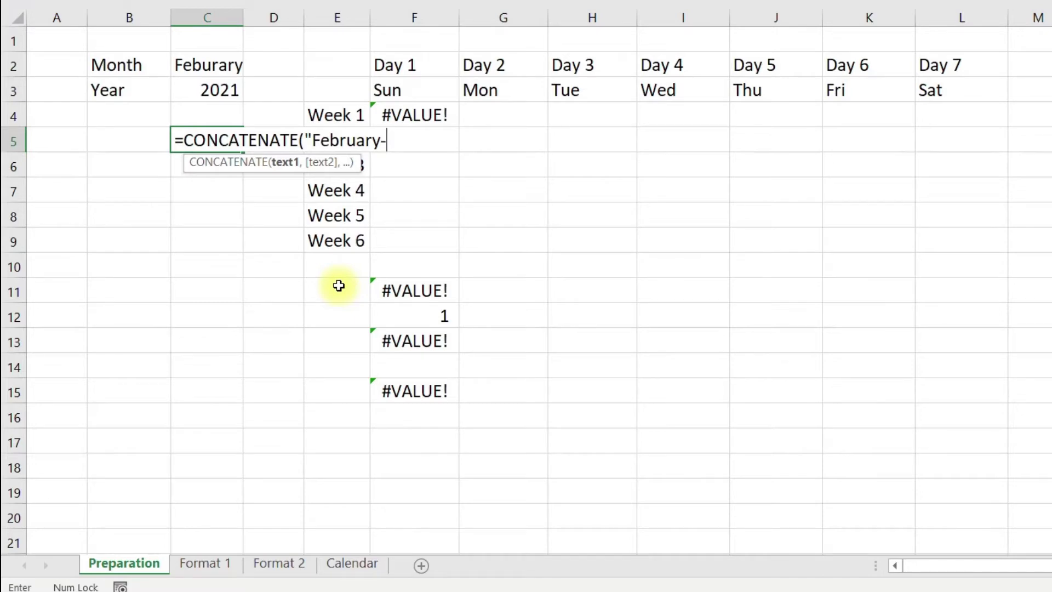
pyautogui.write('",')
pyautogui.click(221, 89)
pyautogui.write(')')
pyautogui.press('Return')
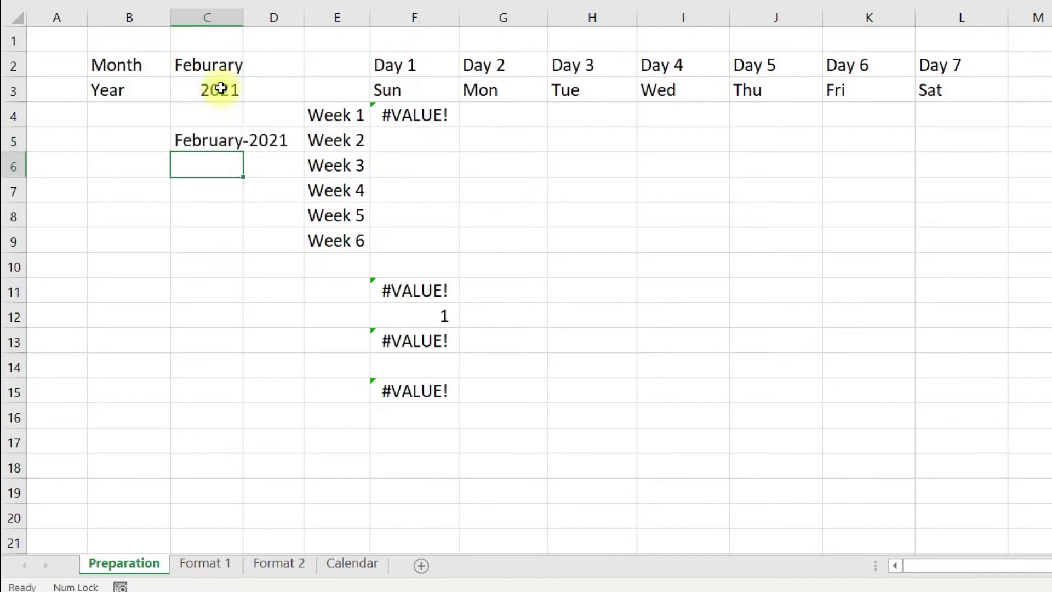
# Step: Enter =MONTH(C5) in cell C7 to convert the joined month-year text into a month number
pyautogui.press('Return')
pyautogui.write('=mon')
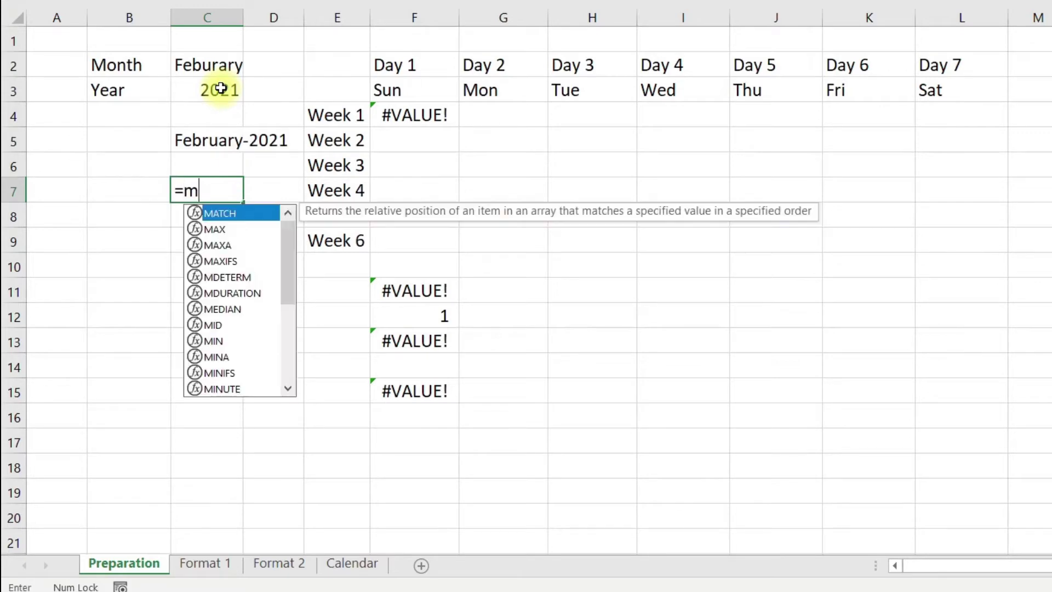
pyautogui.press('Tab')
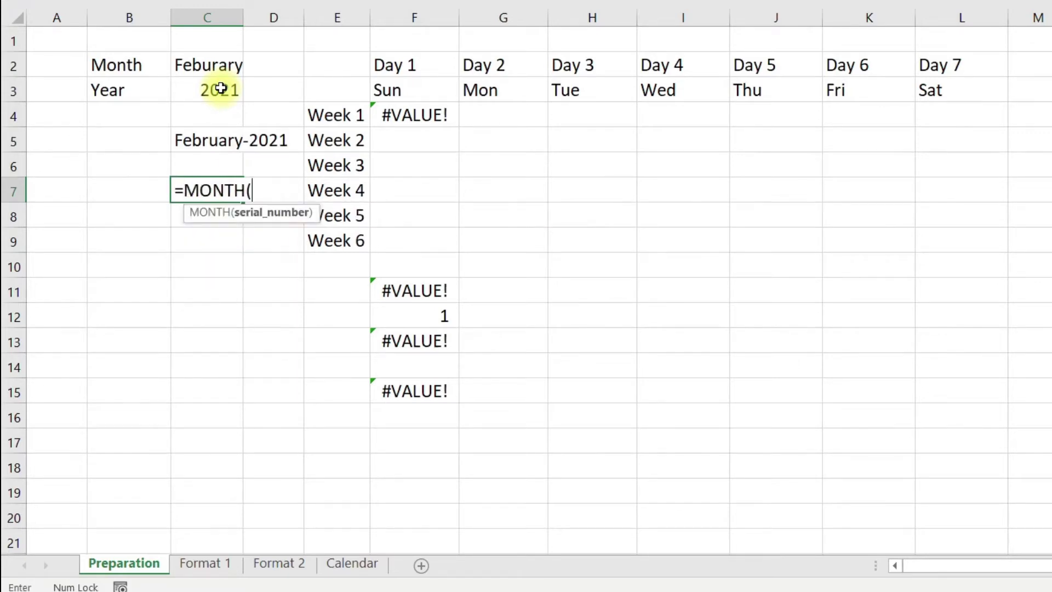
pyautogui.press('Up')
pyautogui.press('Up')
pyautogui.press('Return')
pyautogui.press('Up')
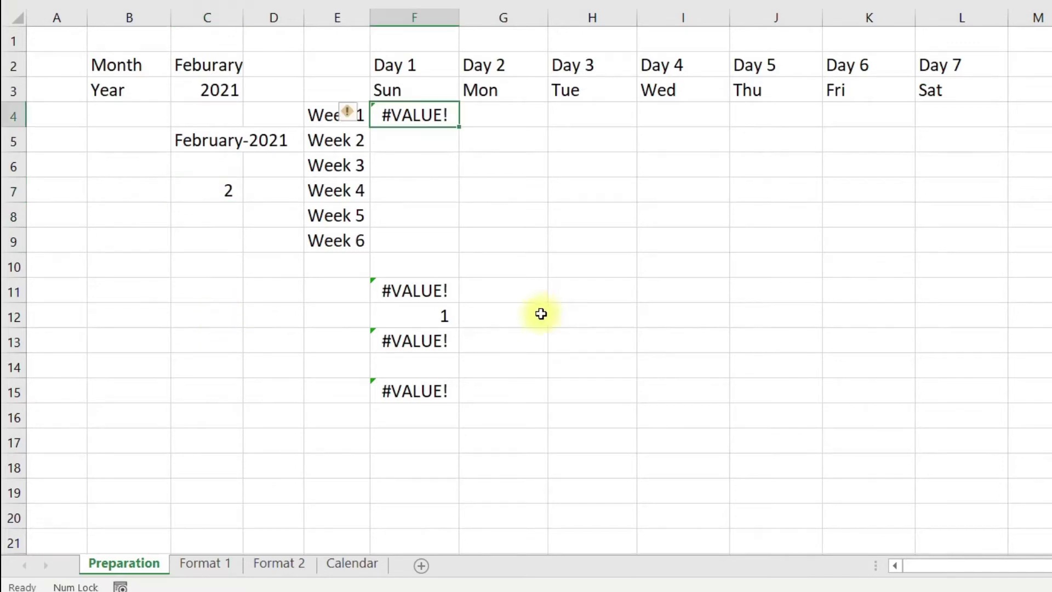
# Step: Replace C2 with MONTH(C5) as the month in the first DATE function of the SEQUENCE formula in cell F4
pyautogui.press('F2')
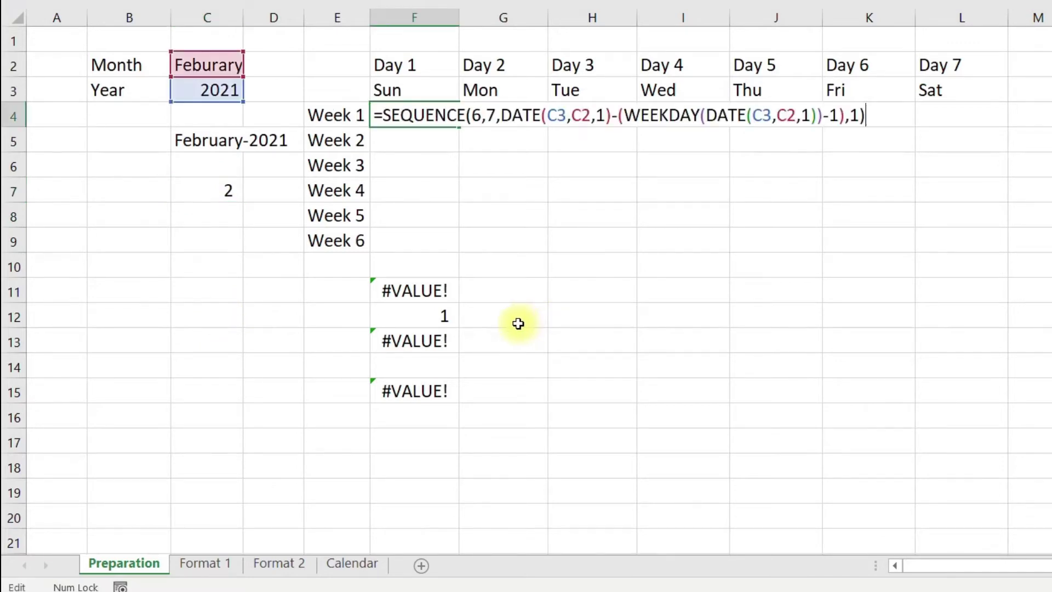
pyautogui.click(593, 107)
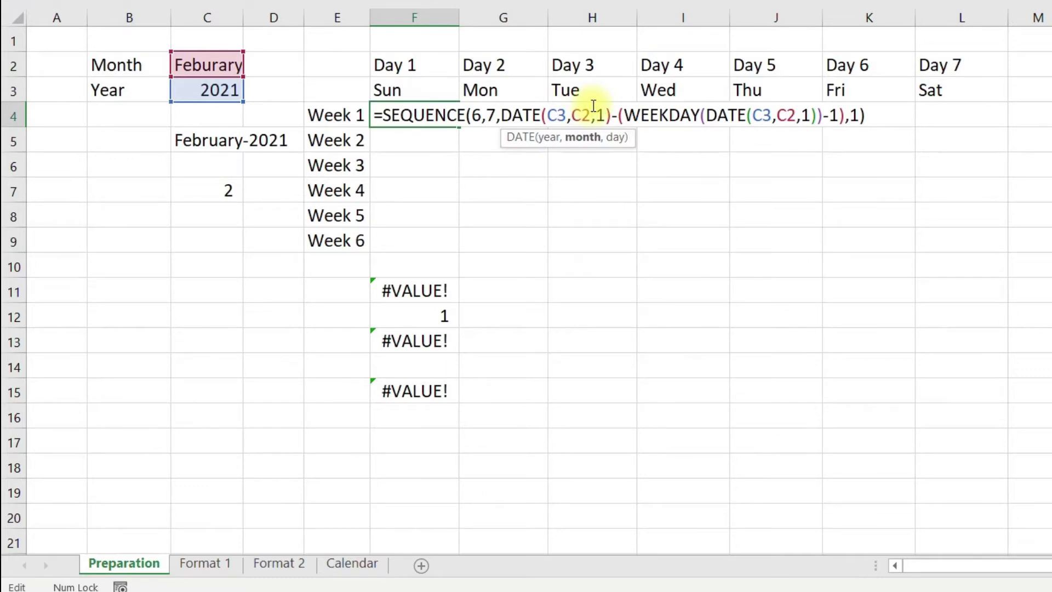
pyautogui.press('BackSpace')
pyautogui.press('BackSpace')
pyautogui.write('mon')
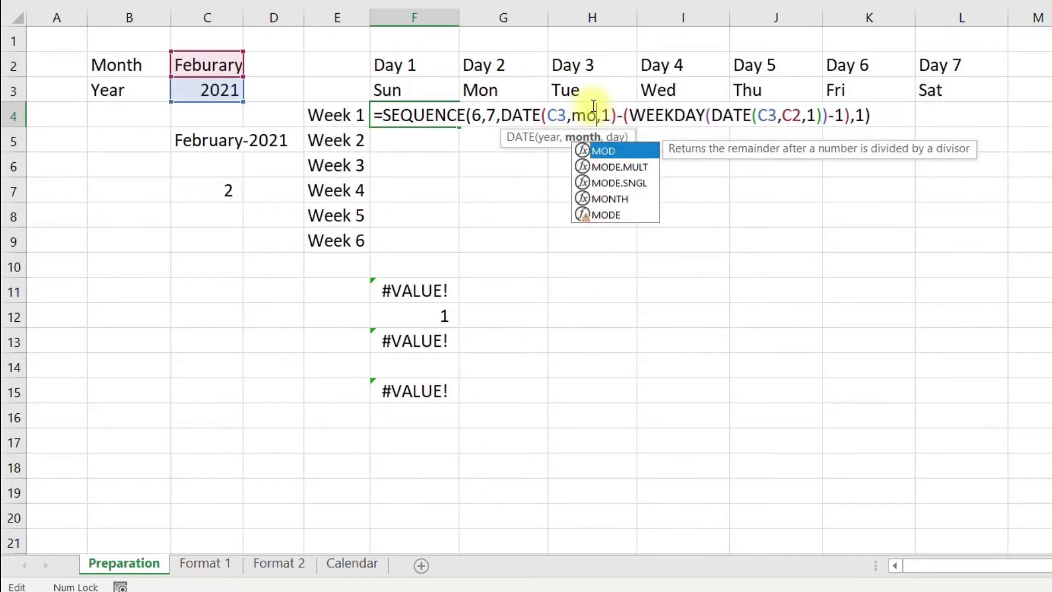
pyautogui.press('Tab')
pyautogui.write('C5)')
# Step: Replace C2 with MONTH(C5) in the DATE function inside WEEKDAY and commit the formula in F4
pyautogui.press('BackSpace')
pyautogui.press('BackSpace')
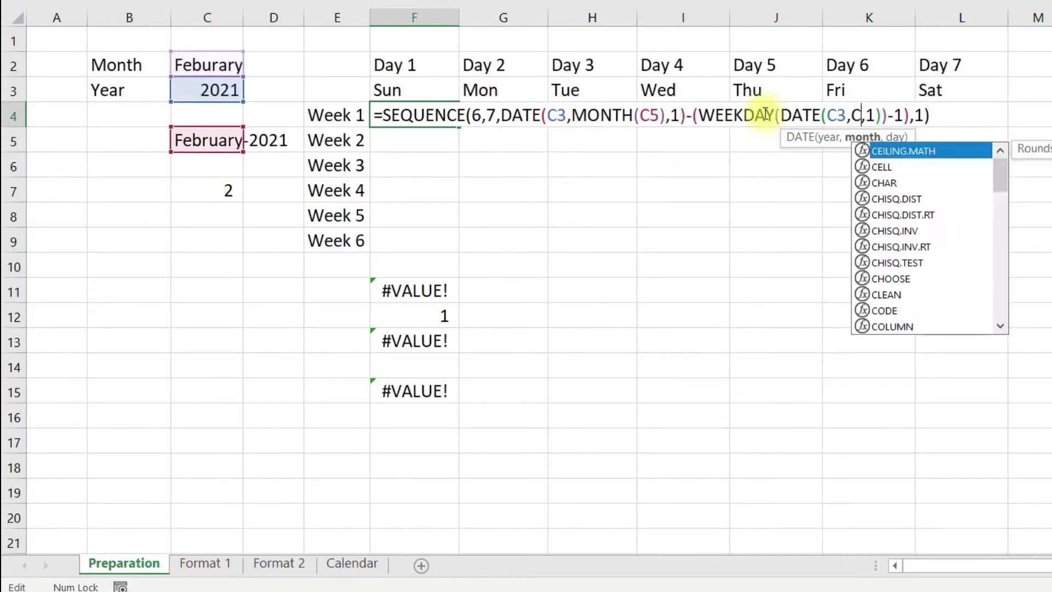
pyautogui.write('mon')
pyautogui.press('Tab')
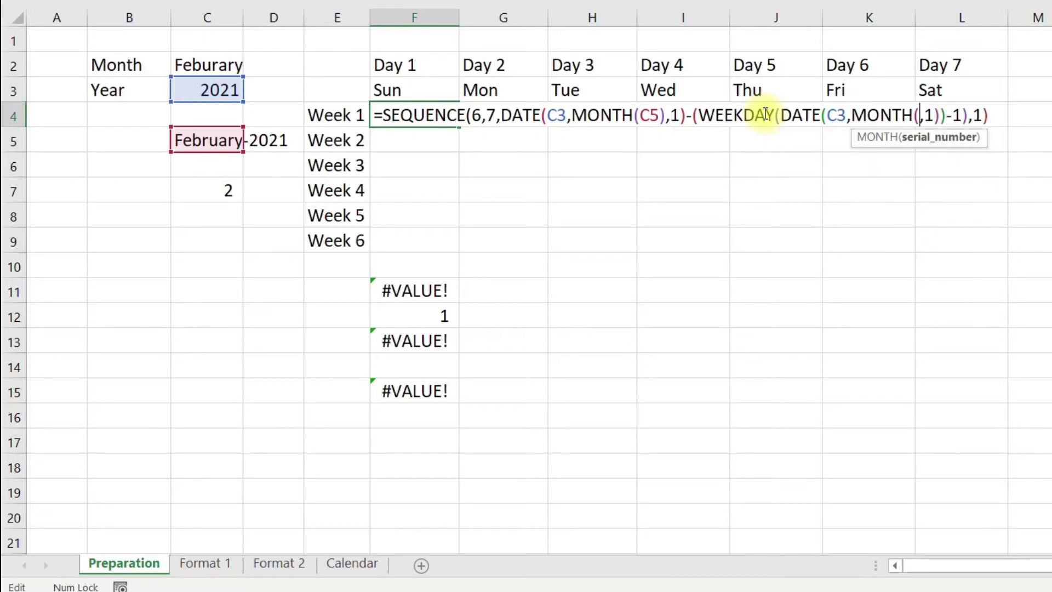
pyautogui.click(208, 142)
pyautogui.write(')')
pyautogui.press('Return')
# Step: Clear the Day 1 to Day 7 labels in F2:L2 and the Week 1 to Week 6 labels in E4:E9
pyautogui.moveTo(395, 65); pyautogui.dragTo(958, 79)
pyautogui.press('Delete')
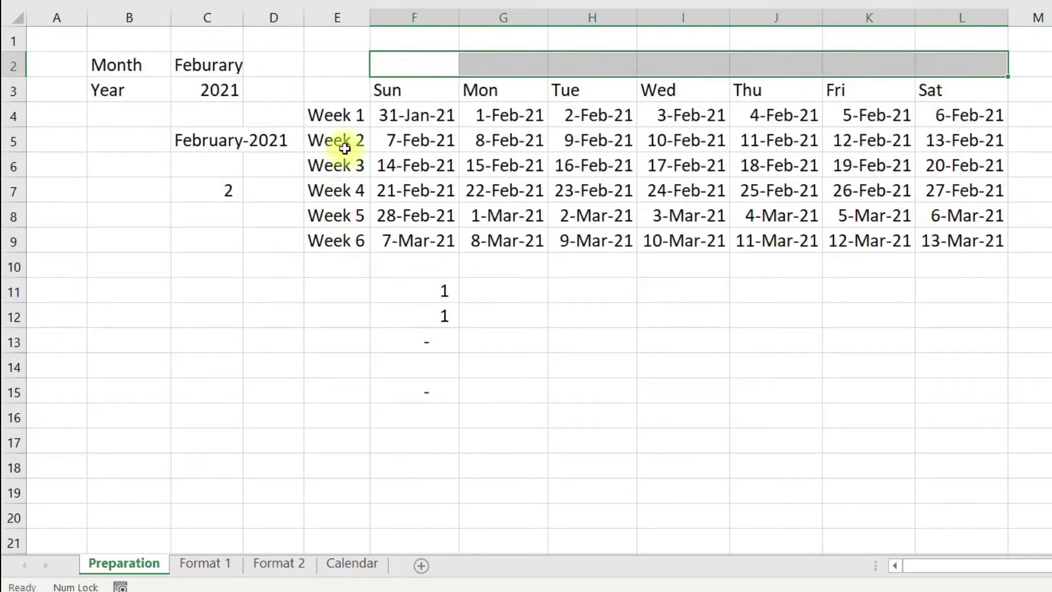
pyautogui.moveTo(339, 114); pyautogui.dragTo(352, 239)
pyautogui.press('Delete')
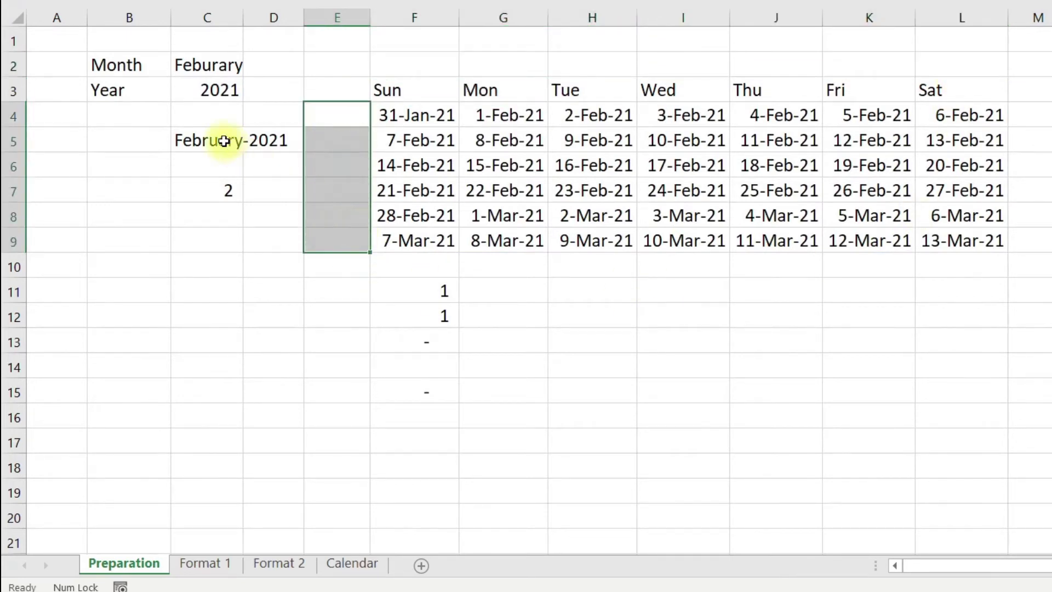
# Step: Move the joined month-year formula from C5 to F2 and merge and center it across F2:L2
pyautogui.click(224, 141)
pyautogui.hotkey('ctrl', 'x')
pyautogui.click(416, 64)
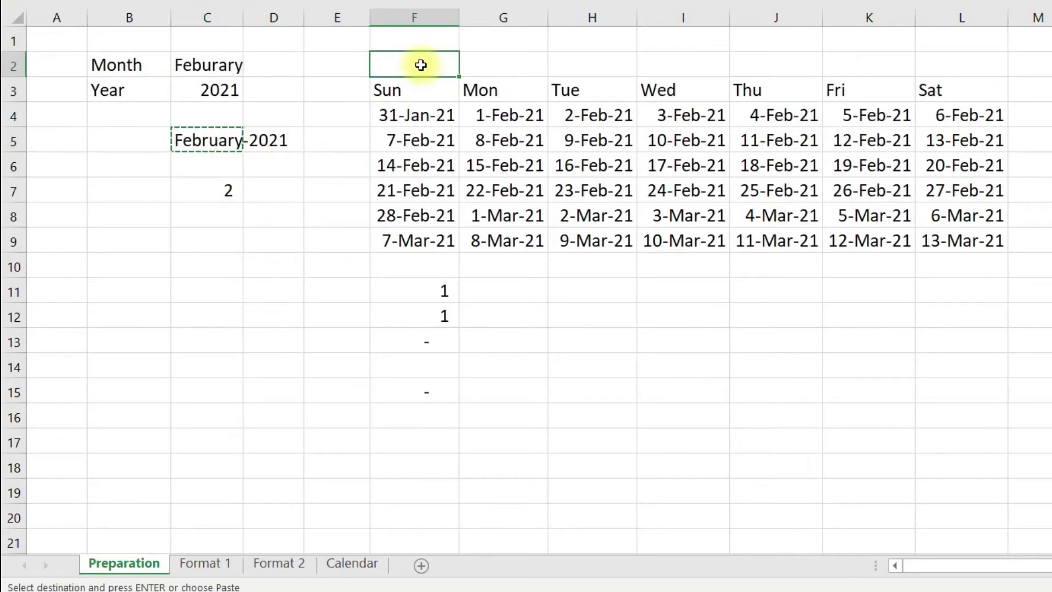
pyautogui.hotkey('ctrl', 'v')
pyautogui.moveTo(426, 64); pyautogui.dragTo(964, 65)
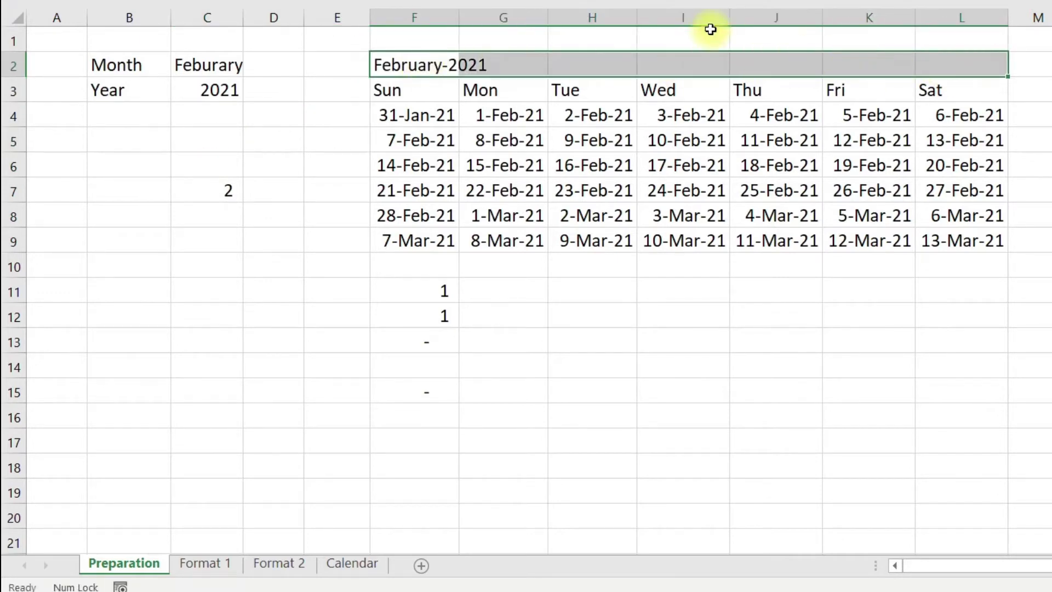
pyautogui.hotkey('alt', 'h')
pyautogui.press('m')
pyautogui.press('c')
# Step: Change the month text in the F2 CONCATENATE formula to "January-"
pyautogui.press('F2')
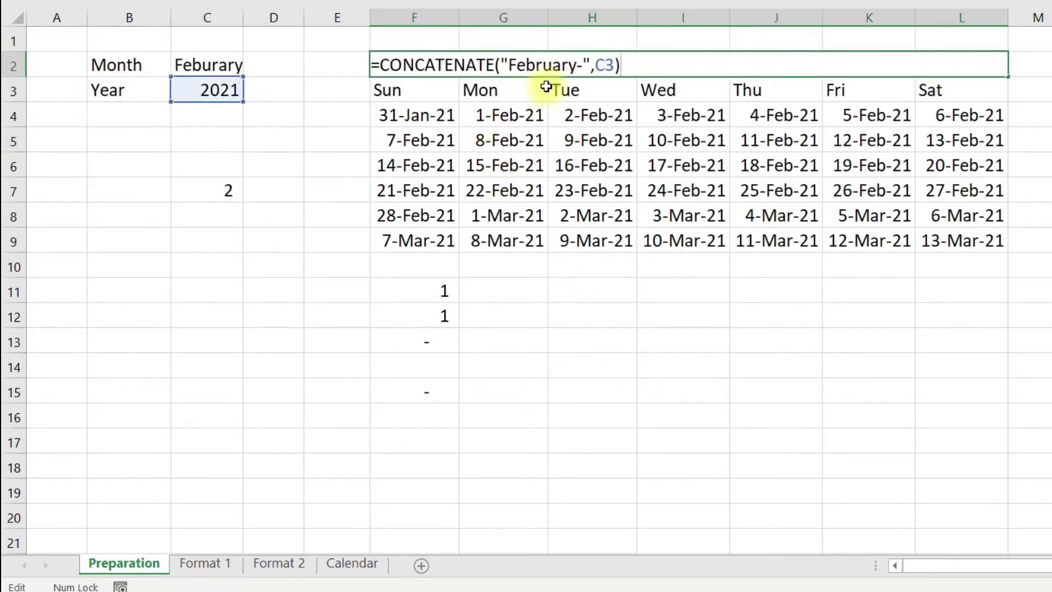
pyautogui.moveTo(577, 70); pyautogui.dragTo(518, 70)
pyautogui.write('January-')
pyautogui.press('Return')
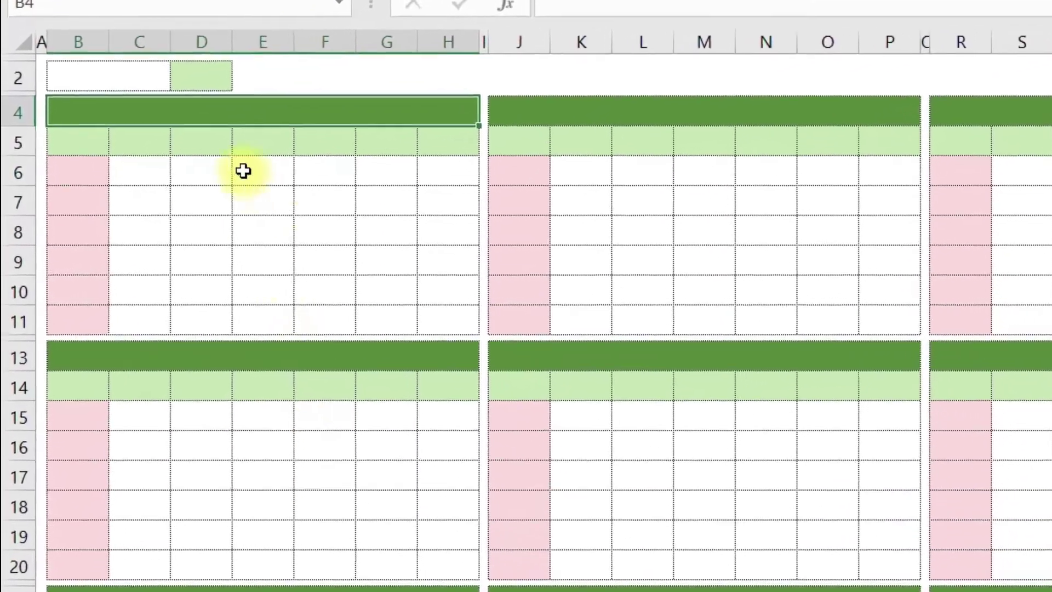
# Step: On the blank green calendar template, enter the label Year in B2 and the year 2021 in D2
pyautogui.click(101, 74)
pyautogui.write('Year')
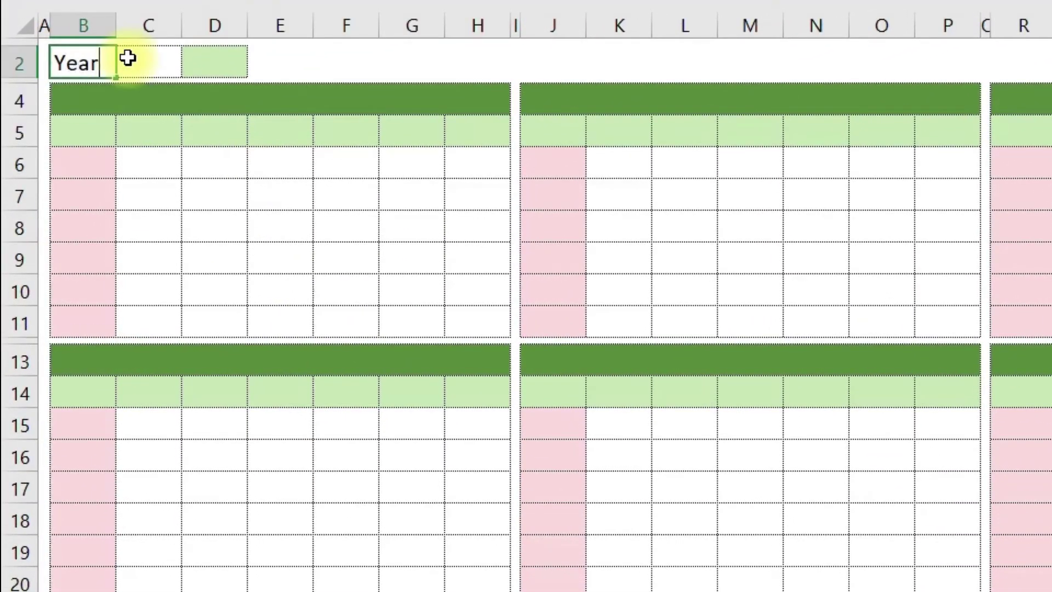
pyautogui.press('Tab')
pyautogui.press('Tab')
pyautogui.write('2021')
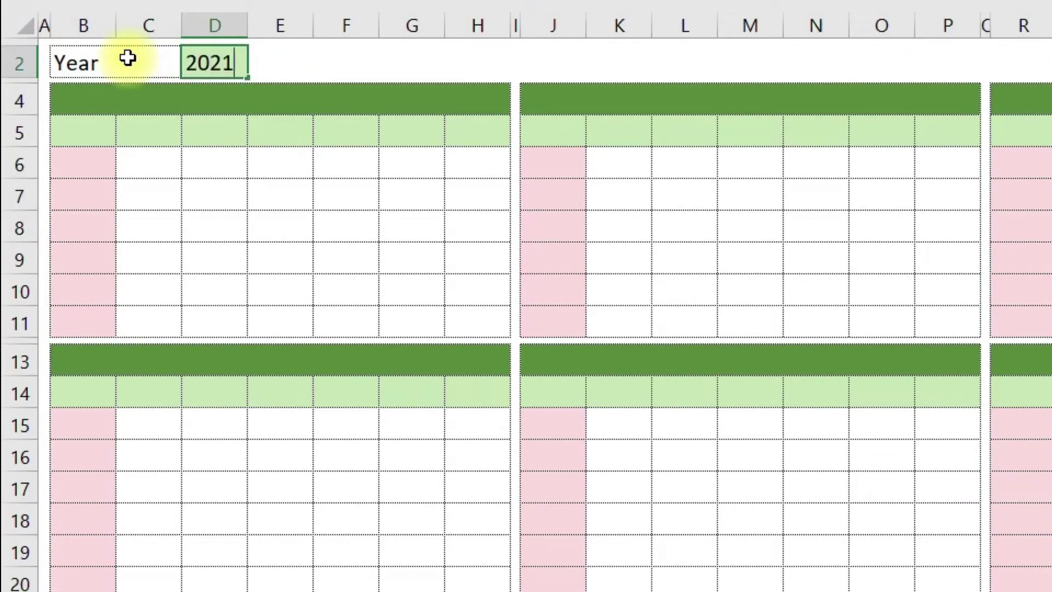
pyautogui.press('Return')
# Step: Enter Sun in B5 and fill the weekday names across to Sat in H5
pyautogui.click(111, 132)
pyautogui.write('Sun')
pyautogui.press('Tab')
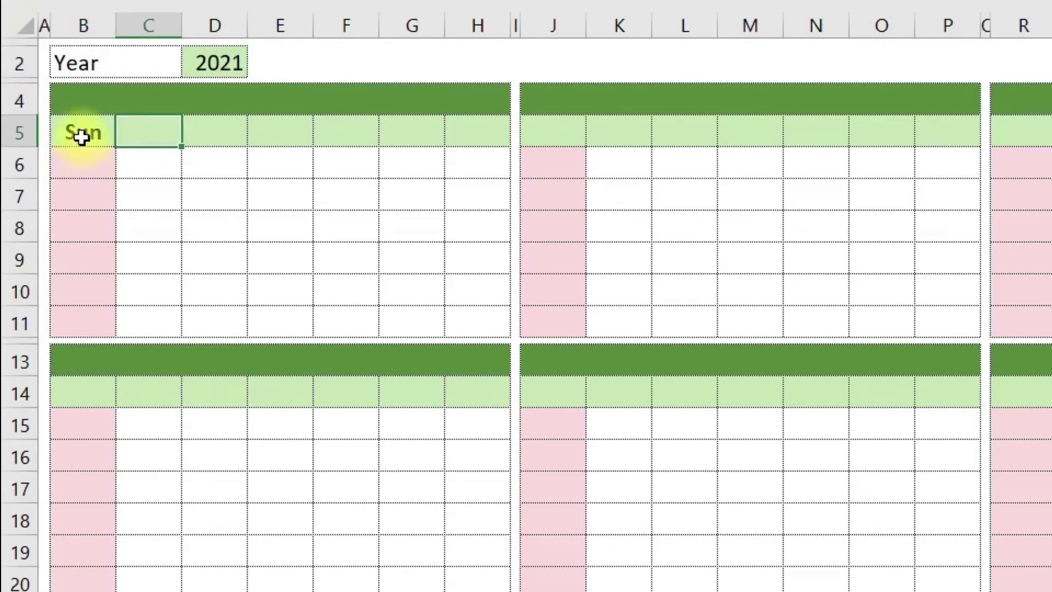
pyautogui.click(82, 137)
pyautogui.moveTo(116, 146); pyautogui.dragTo(498, 160)
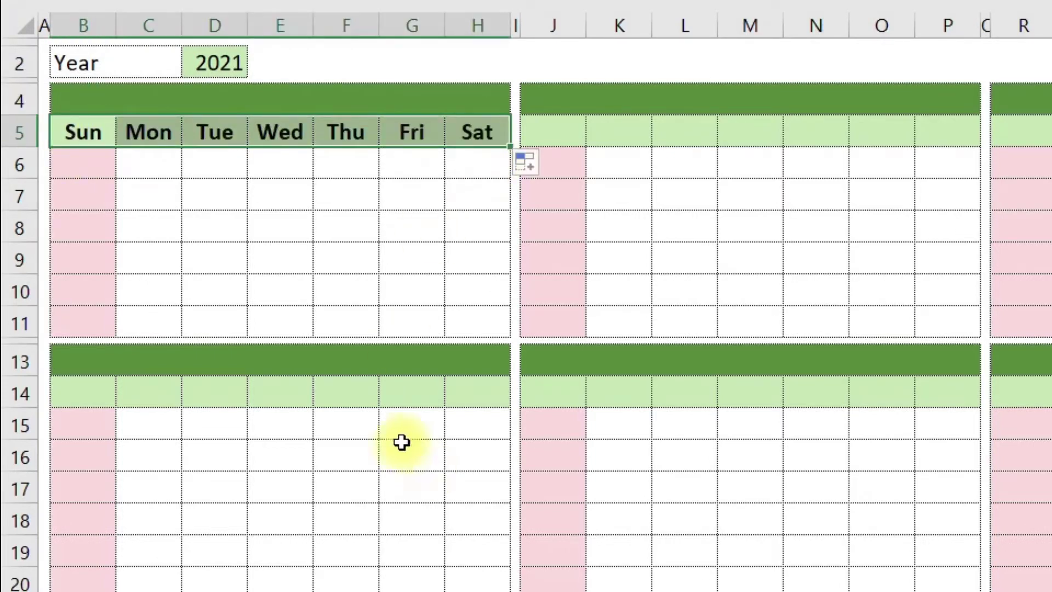
# Step: Enter =CONCATENATE("January-",$D$2) in the merged title cell B4 above the weekday names
pyautogui.press('Up')
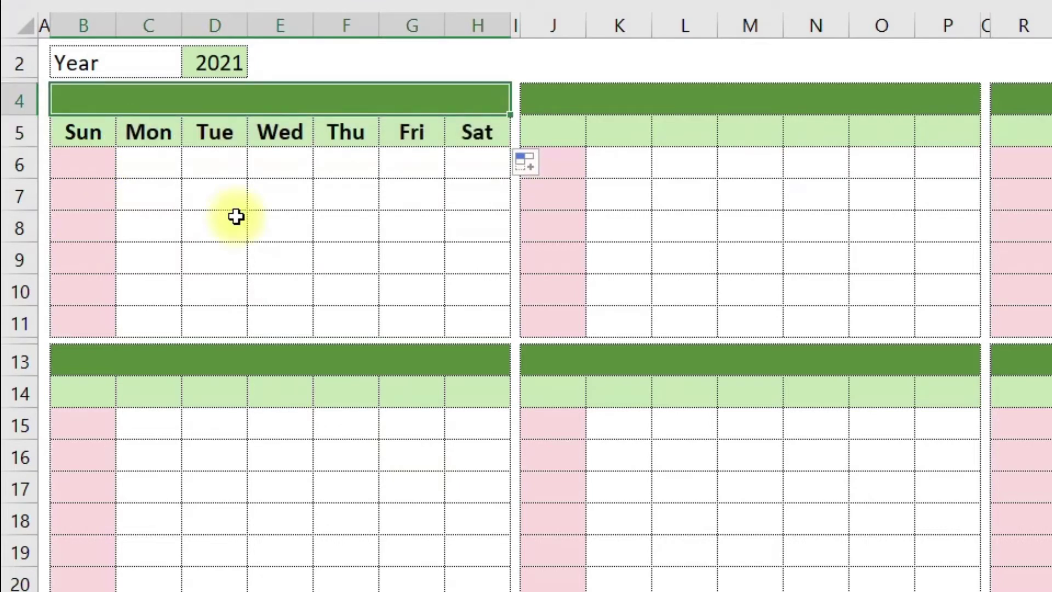
pyautogui.write('=conca')
pyautogui.press('Down')
pyautogui.press('Tab')
pyautogui.write('"Janua')
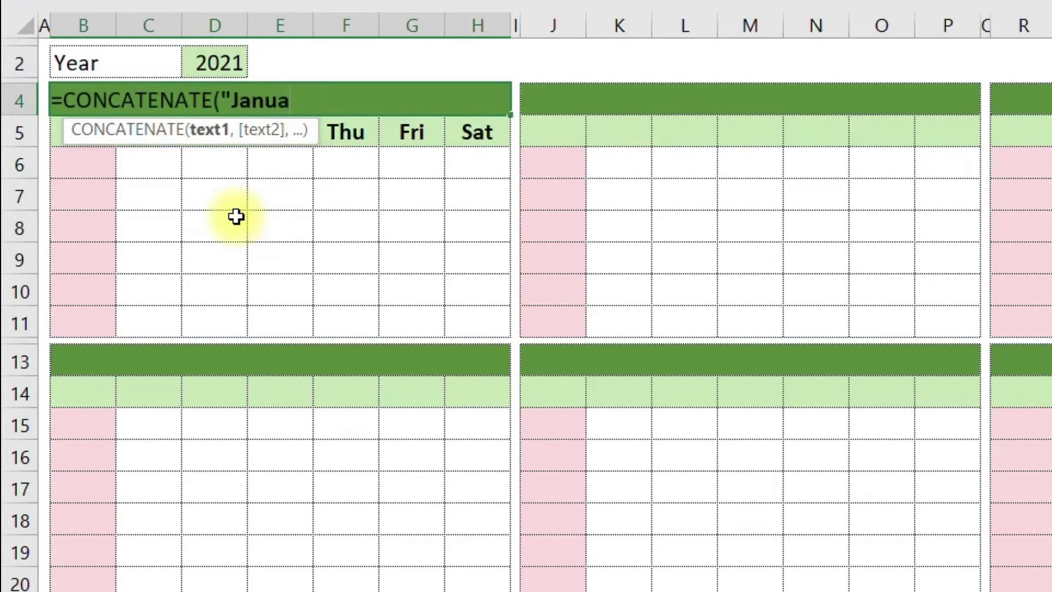
pyautogui.write('ry-",')
pyautogui.click(236, 63)
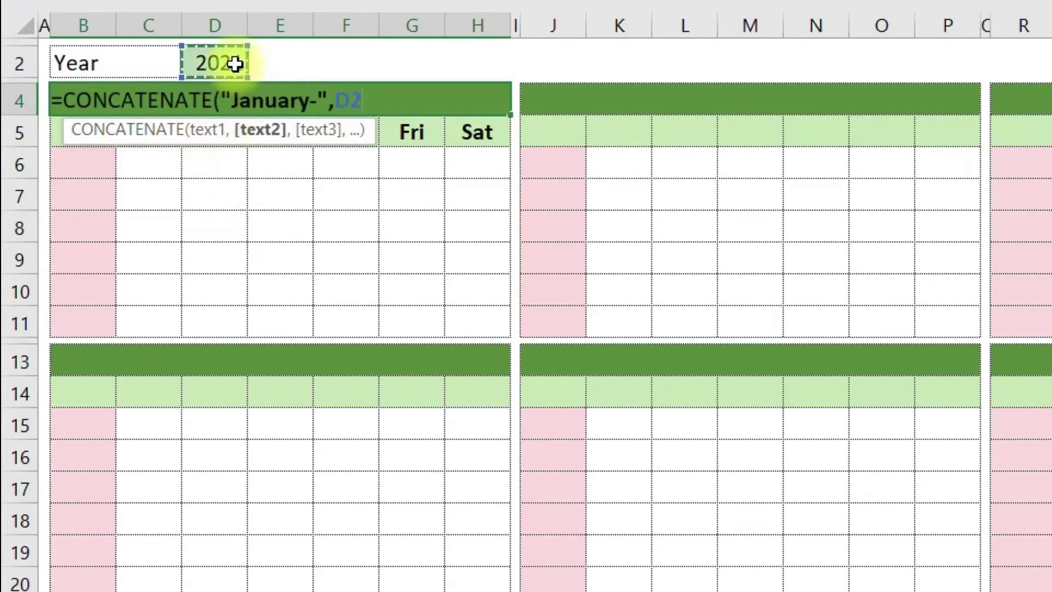
pyautogui.press('F4')
pyautogui.write(')')
pyautogui.press('Return')
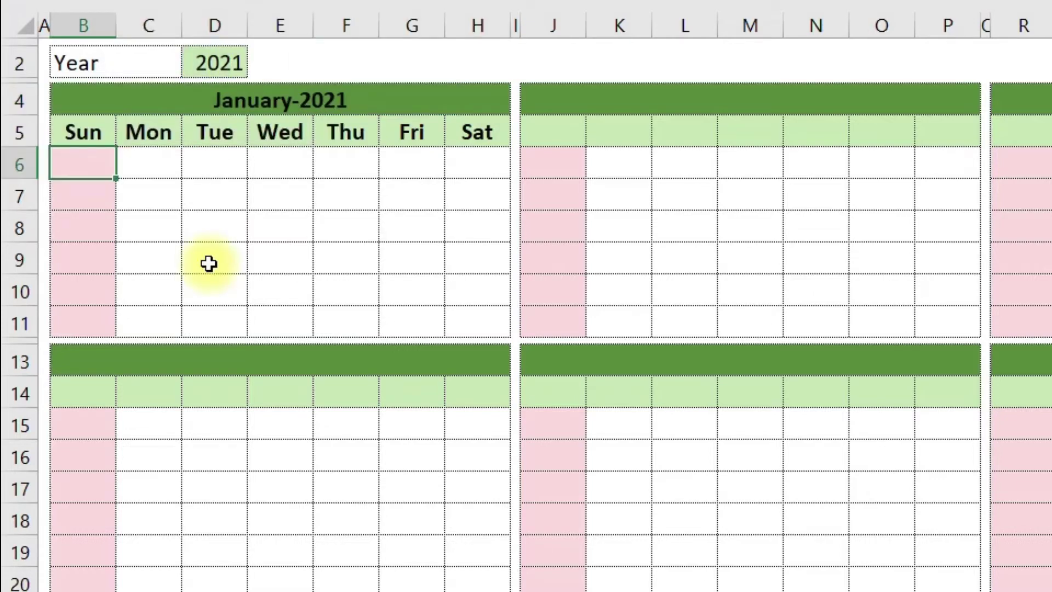
# Step: Begin a SEQUENCE formula in B6 with 6 rows, 7 columns and a DATE start that takes its year from $D$2
pyautogui.write('=seq')
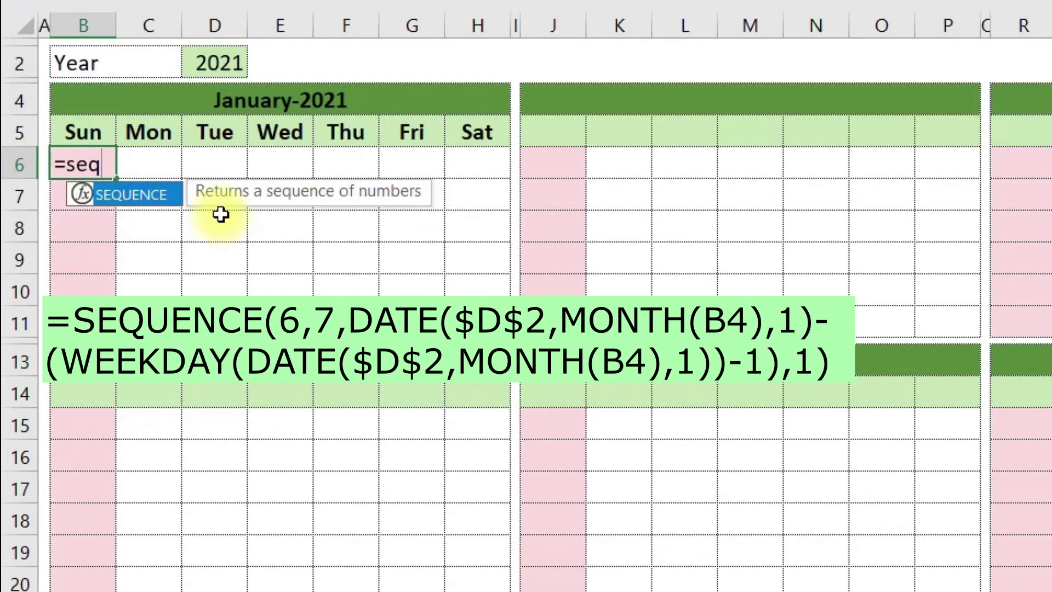
pyautogui.press('Tab')
pyautogui.write('6,7')
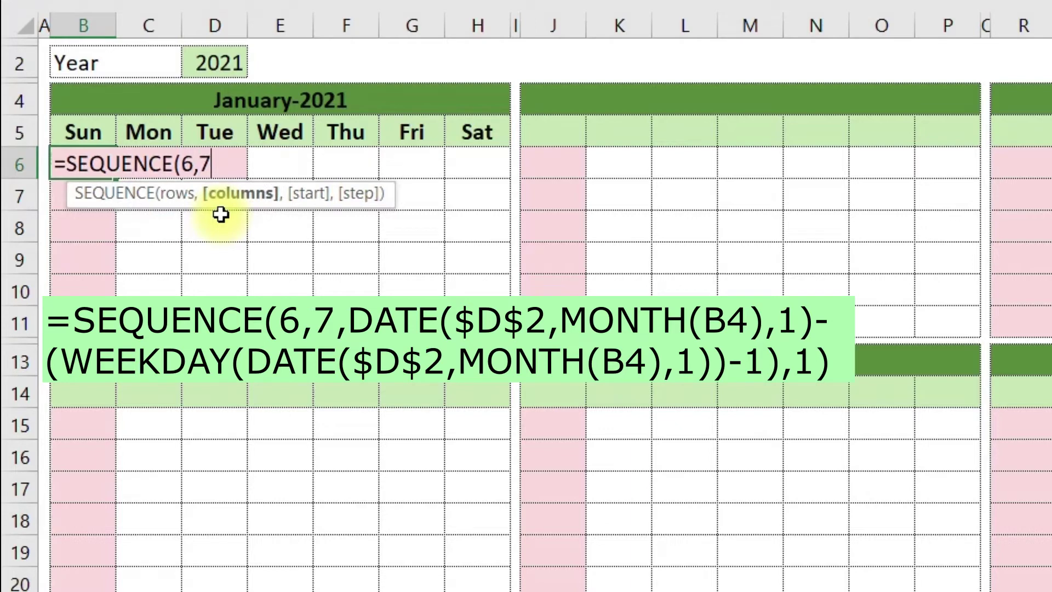
pyautogui.write(',')
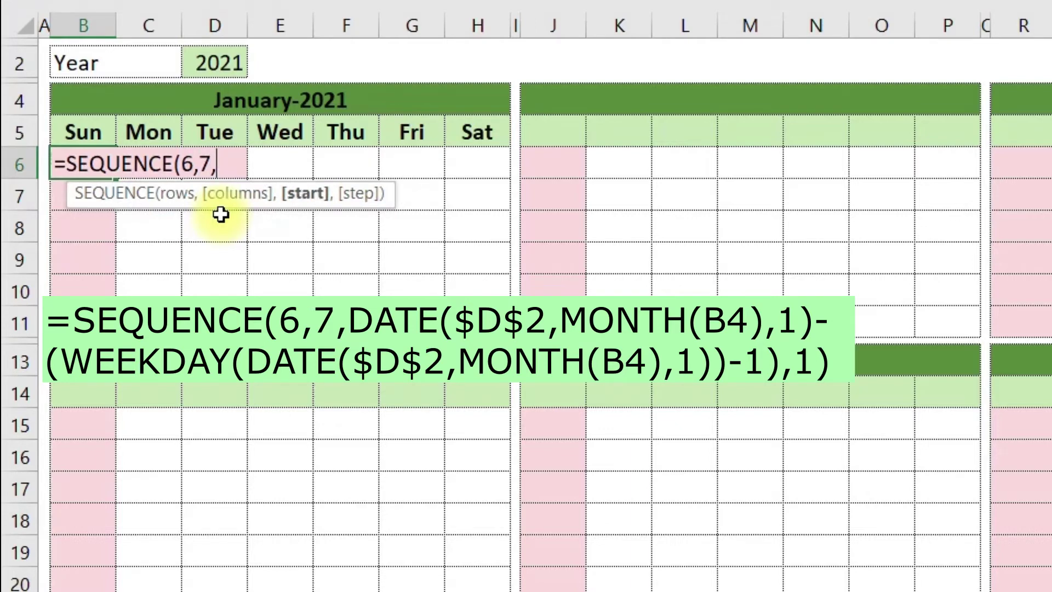
pyautogui.write('date')
pyautogui.press('Tab')
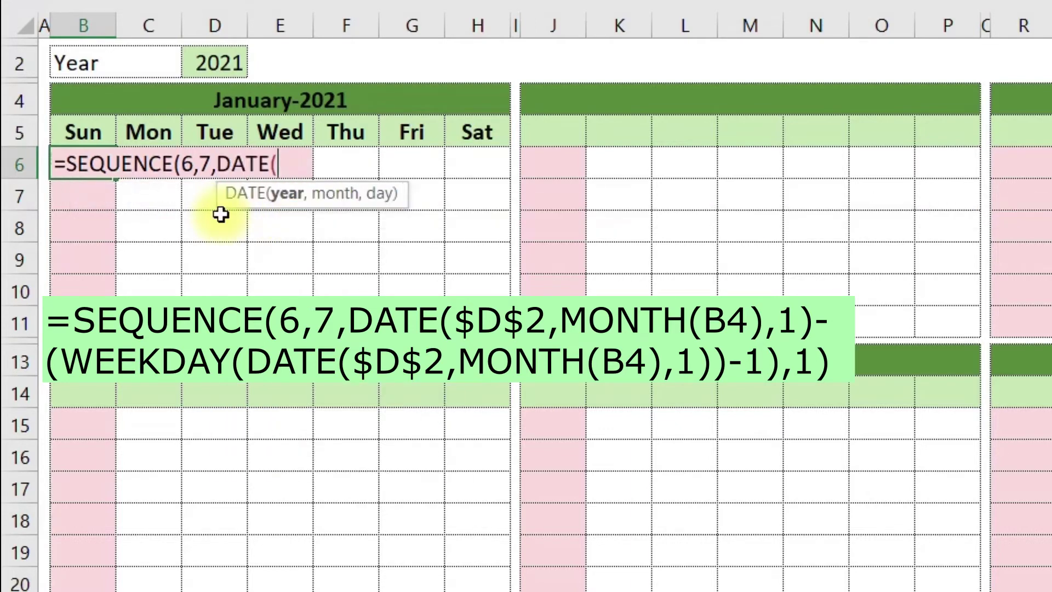
pyautogui.click(228, 62)
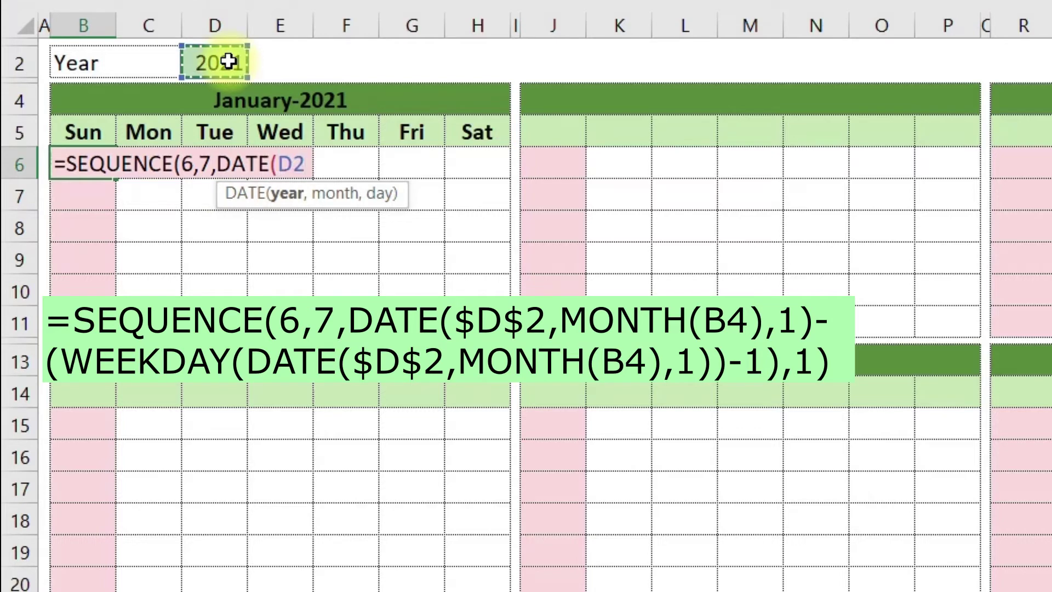
pyautogui.press('F4')
pyautogui.write(',')
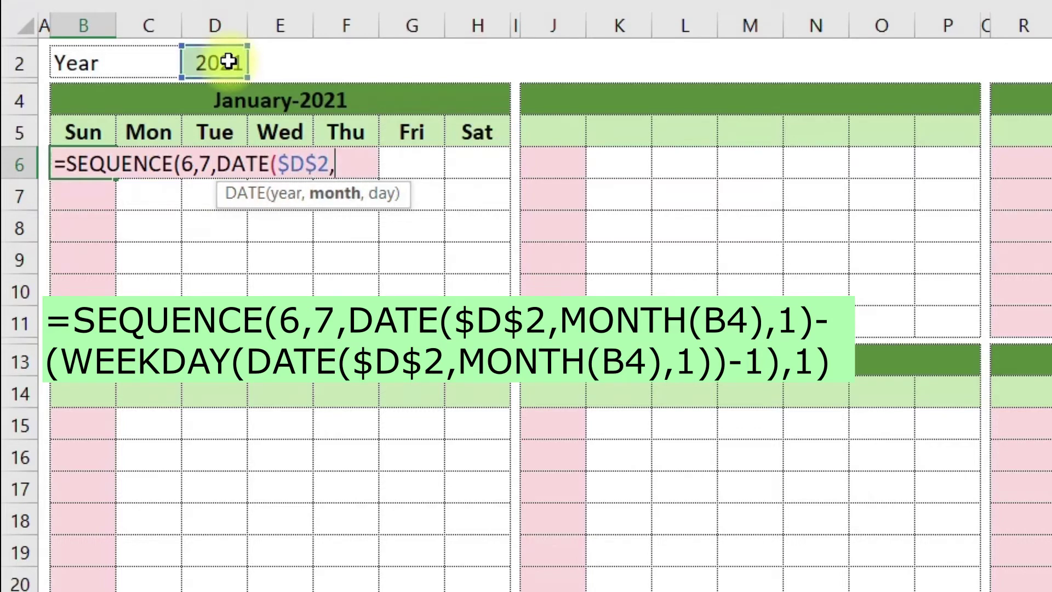
# Step: Complete the DATE function in the B6 formula with MONTH(B4) as the month and 1 as the day
pyautogui.write('month')
pyautogui.press('Tab')
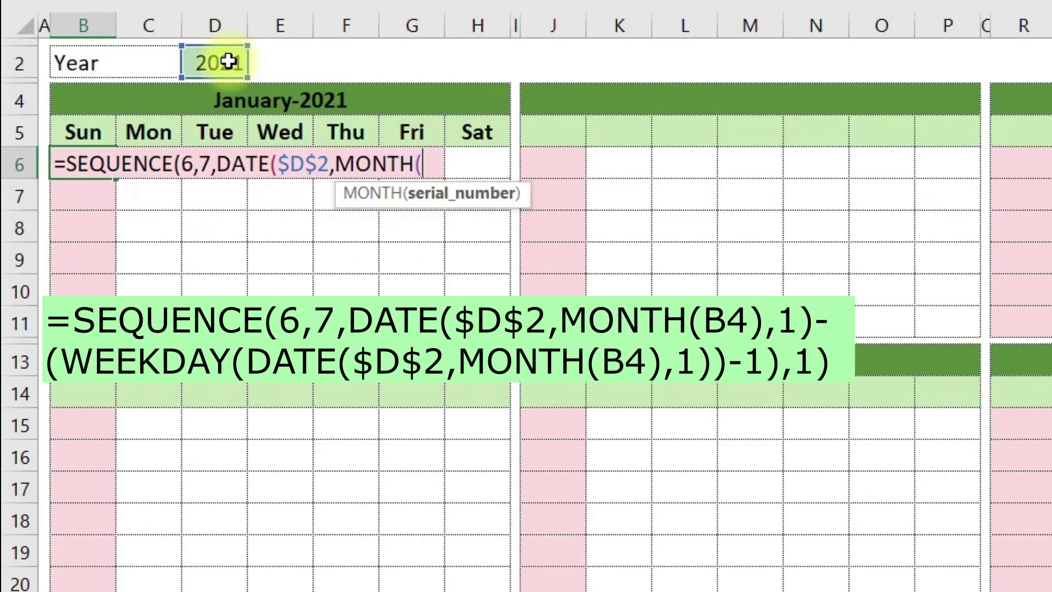
pyautogui.click(278, 99)
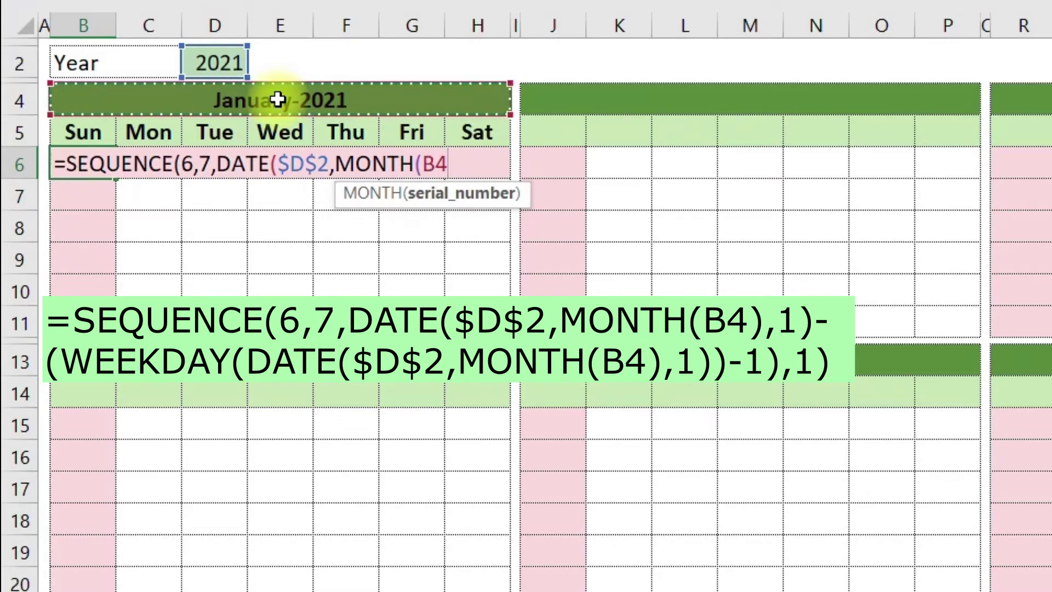
pyautogui.write('),')
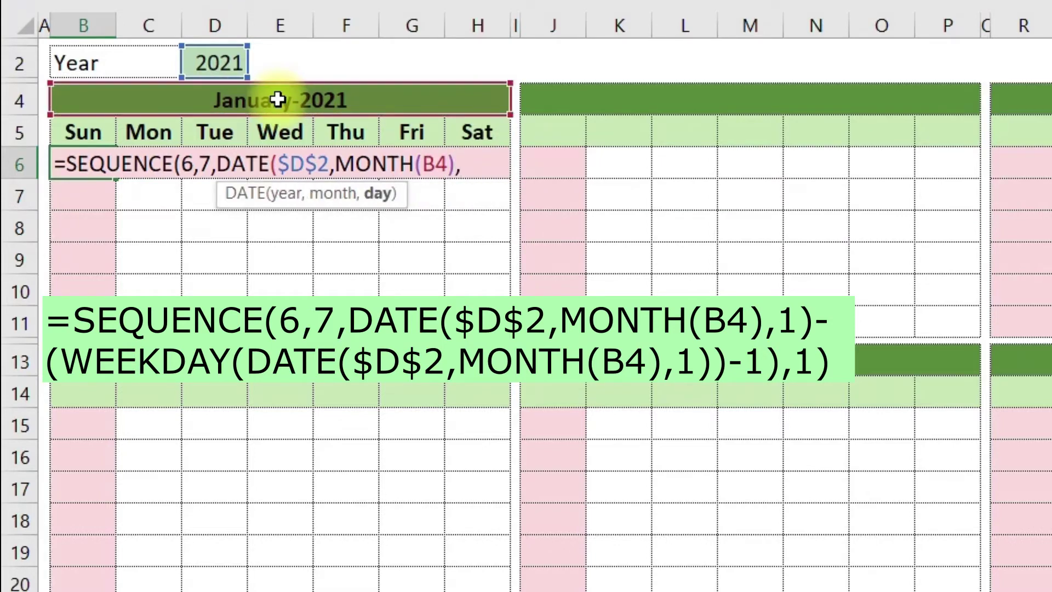
pyautogui.write('1')
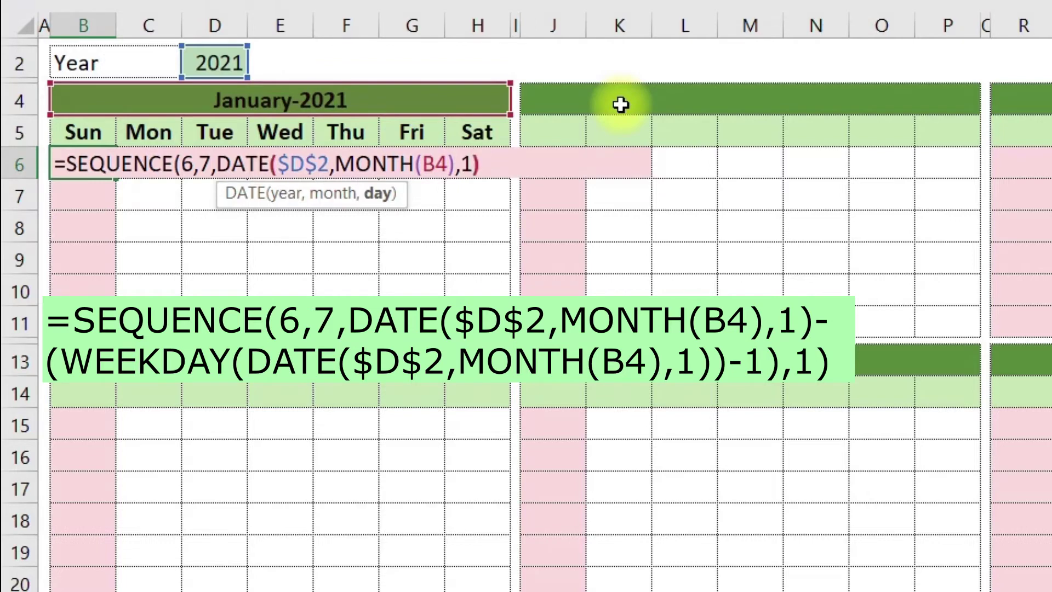
pyautogui.write(')')
# Step: Extend the start value in the B6 formula by subtracting a WEEKDAY function that contains DATE($D$2,MONTH(B4),1)
pyautogui.moveTo(482, 165); pyautogui.dragTo(222, 167)
pyautogui.press('End')
pyautogui.write('-')
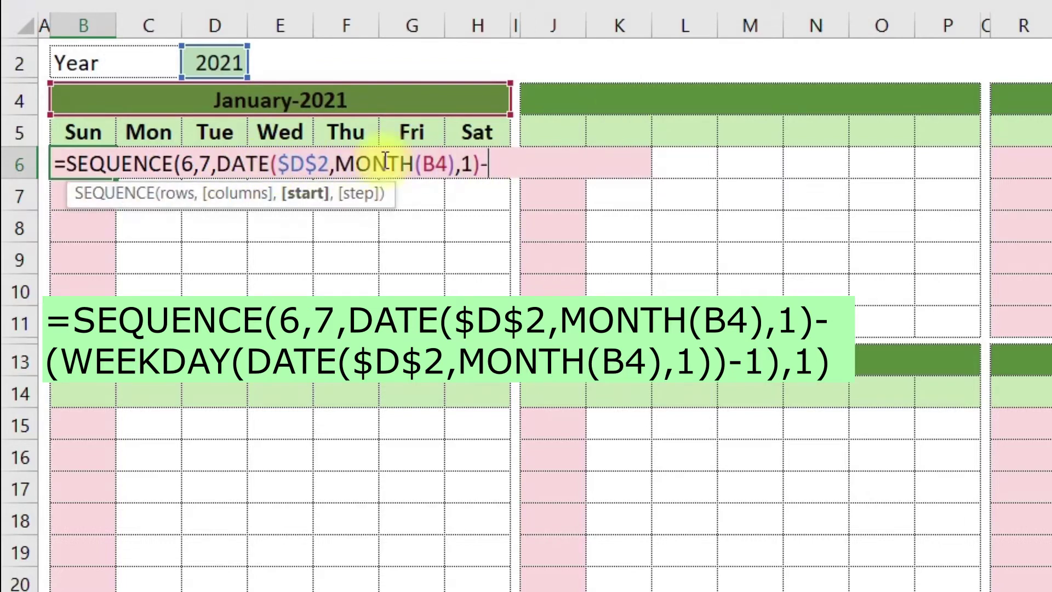
pyautogui.write('(week')
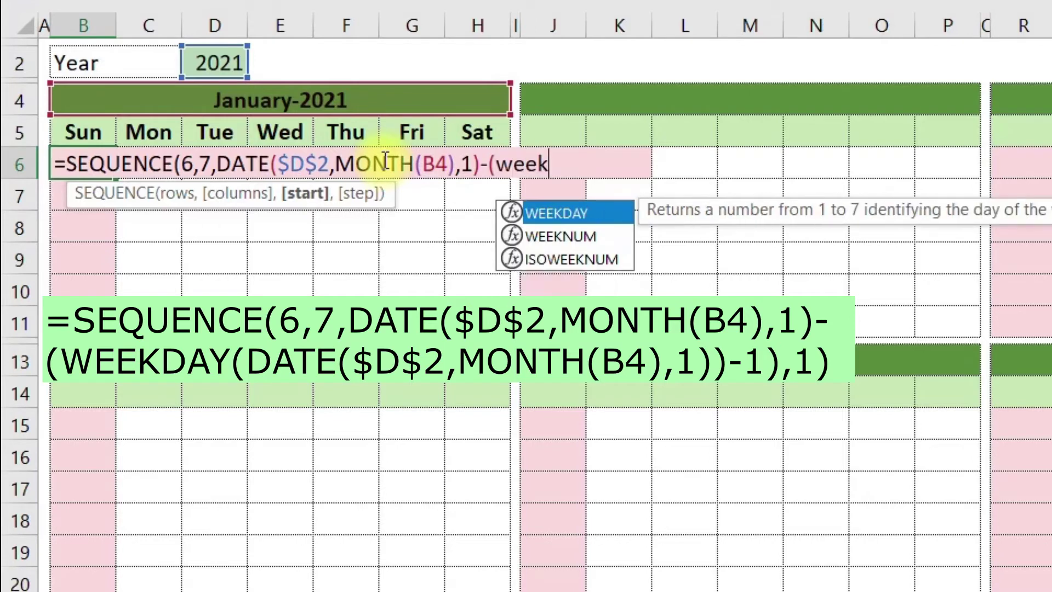
pyautogui.press('Tab')
pyautogui.hotkey('ctrl', 'v')
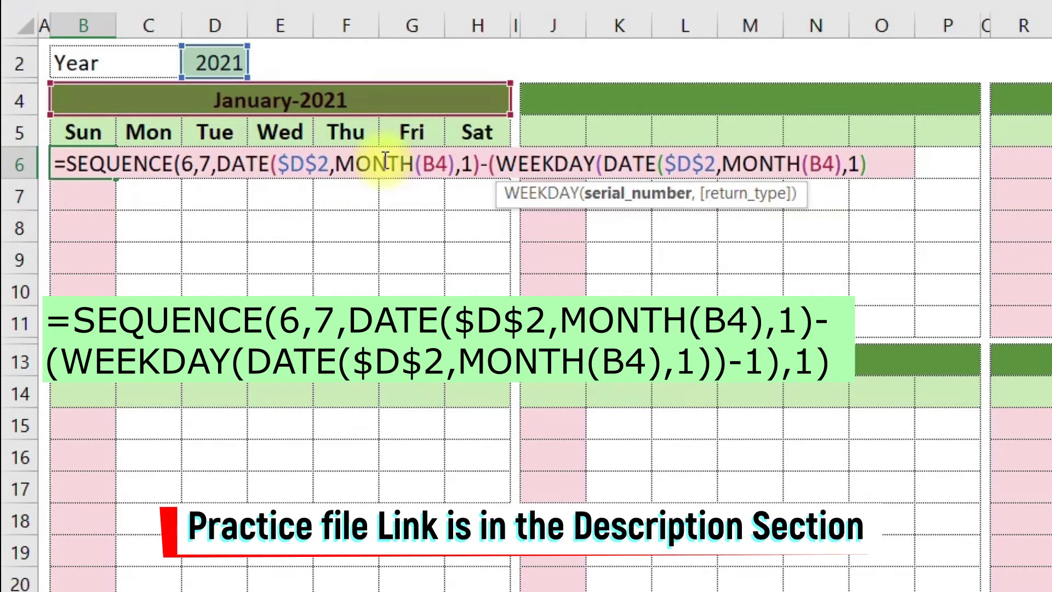
# Step: Finish the B6 SEQUENCE formula by reducing the WEEKDAY value by 1 and setting the step to 1
pyautogui.write(')-1')
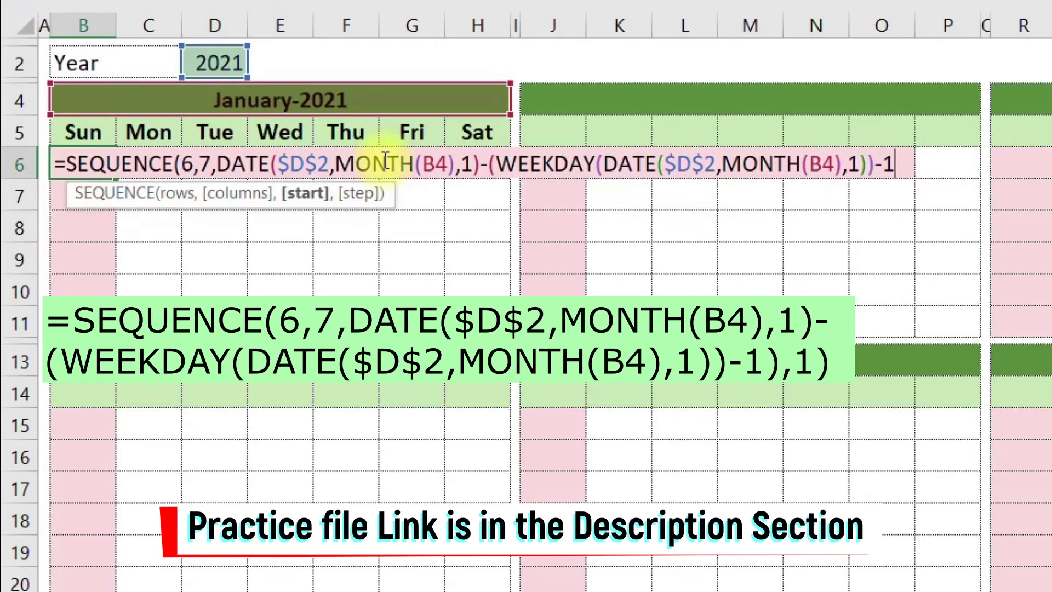
pyautogui.write(')')
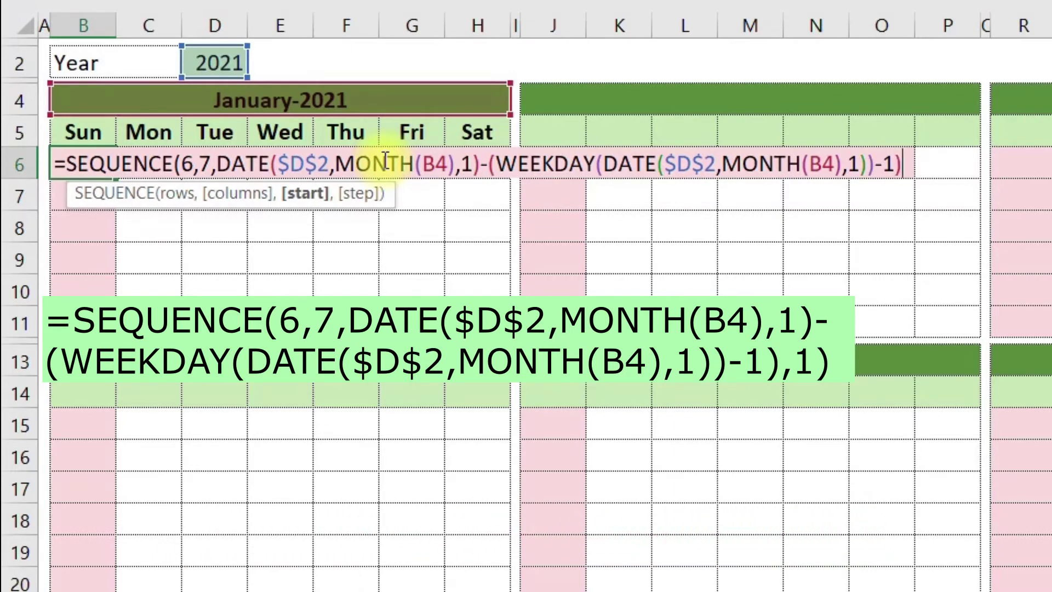
pyautogui.write(',1')
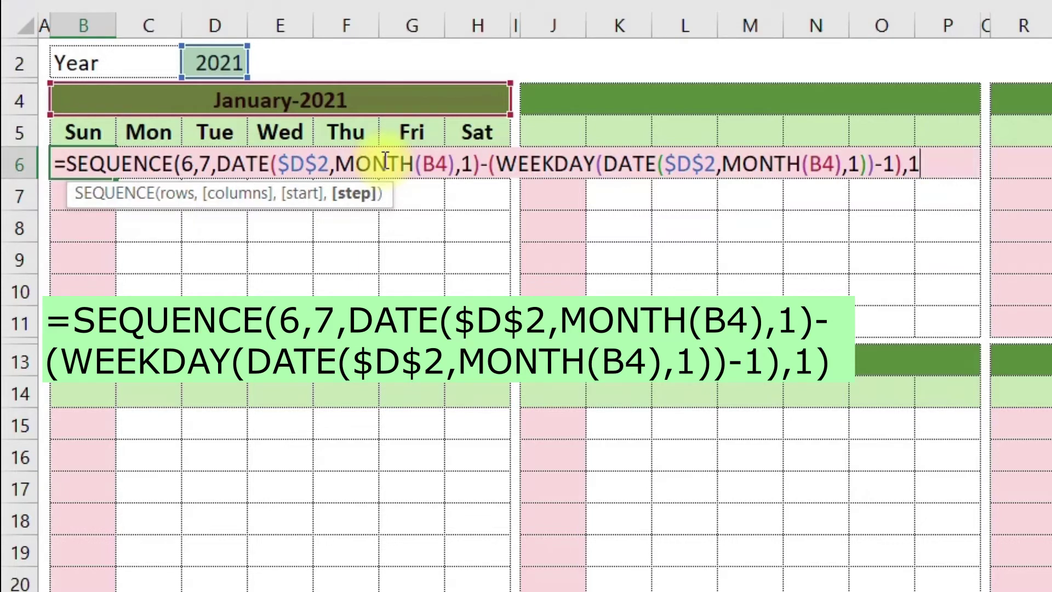
pyautogui.write(')')
pyautogui.press('Return')
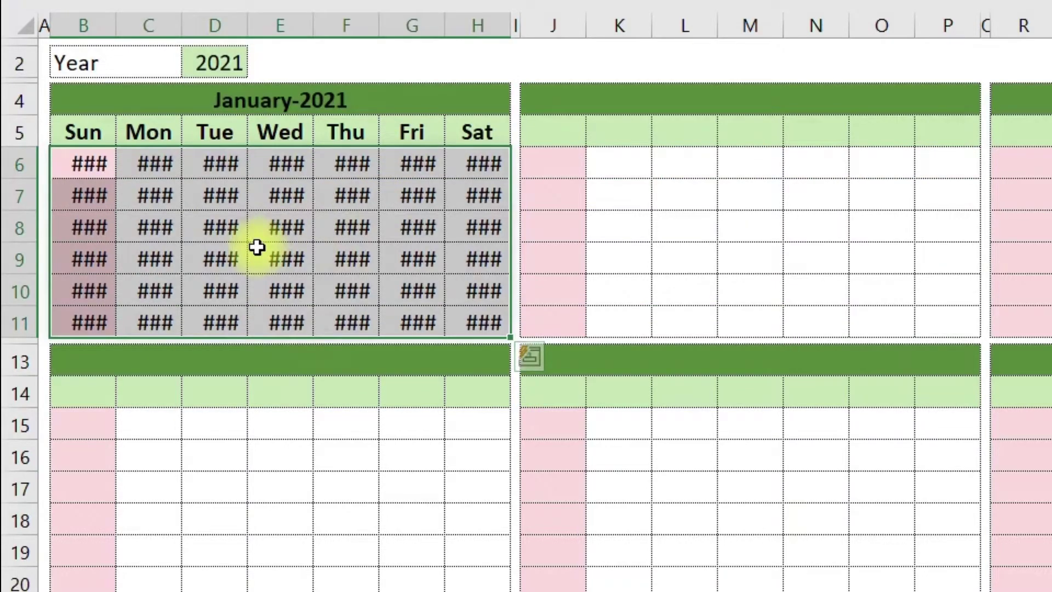
# Step: Format the January dates in B6:H11 with the custom number format dd and center them
pyautogui.hotkey('ctrl', '1')
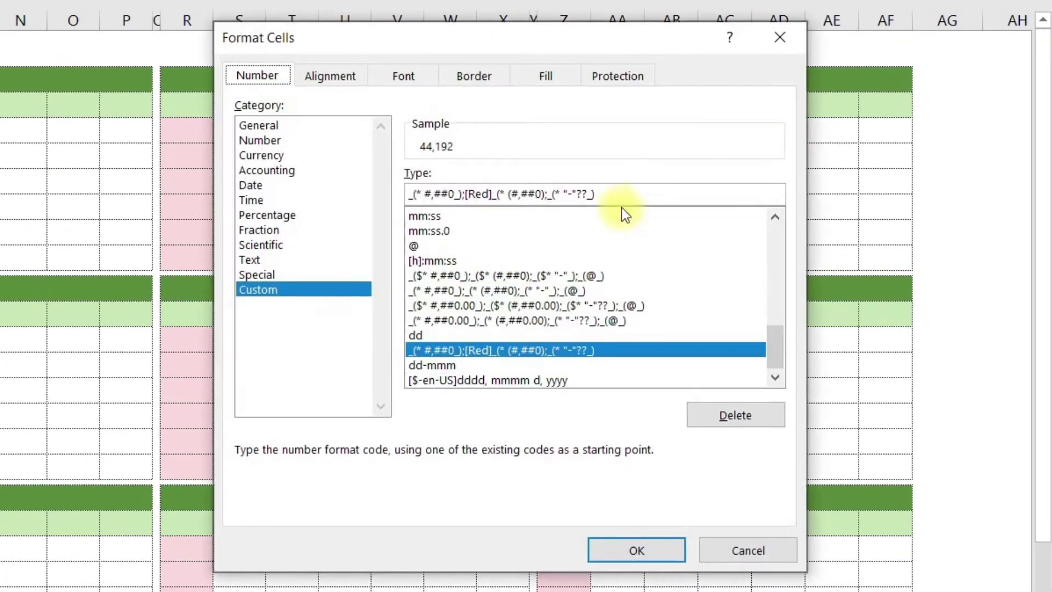
pyautogui.moveTo(651, 196); pyautogui.dragTo(365, 197)
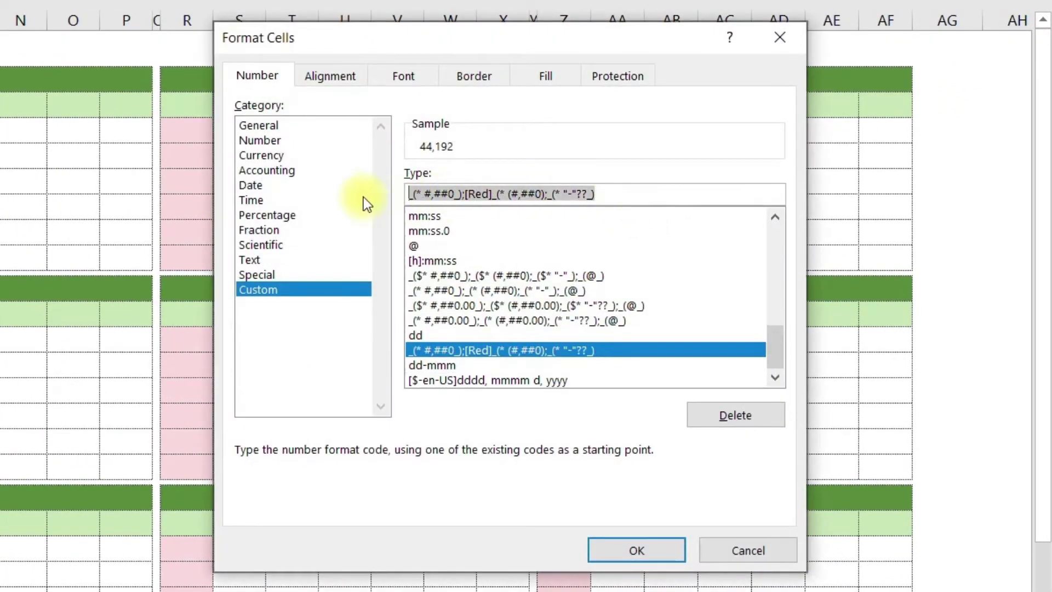
pyautogui.write('dd')
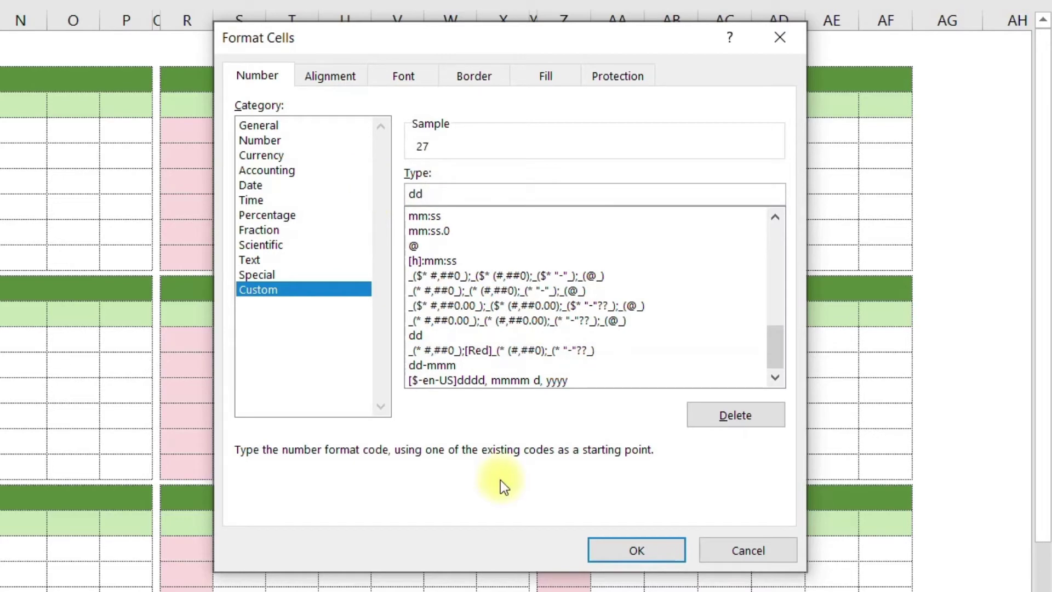
pyautogui.click(609, 552)
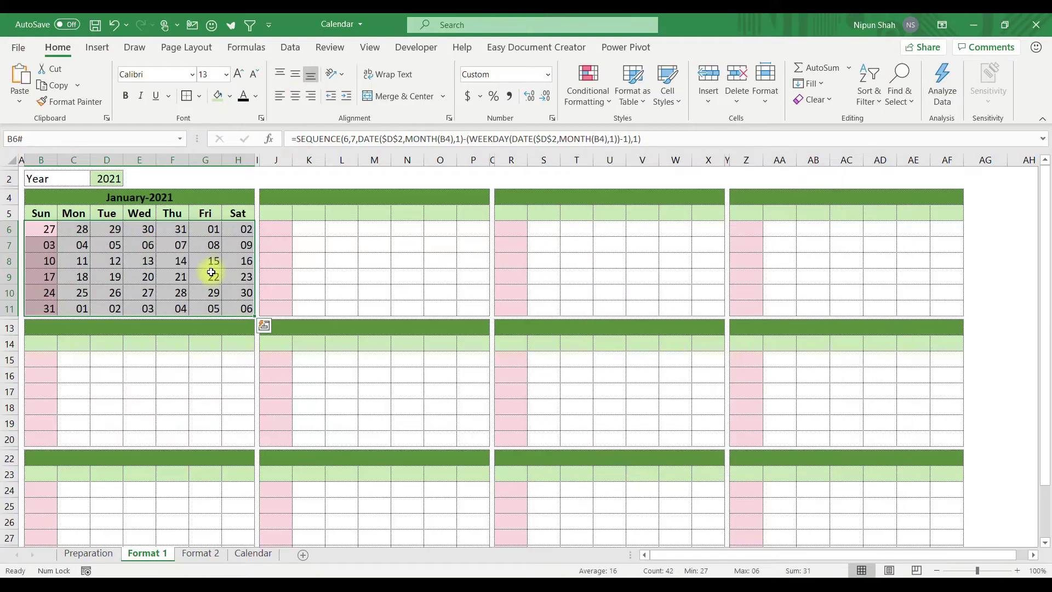
pyautogui.click(296, 97)
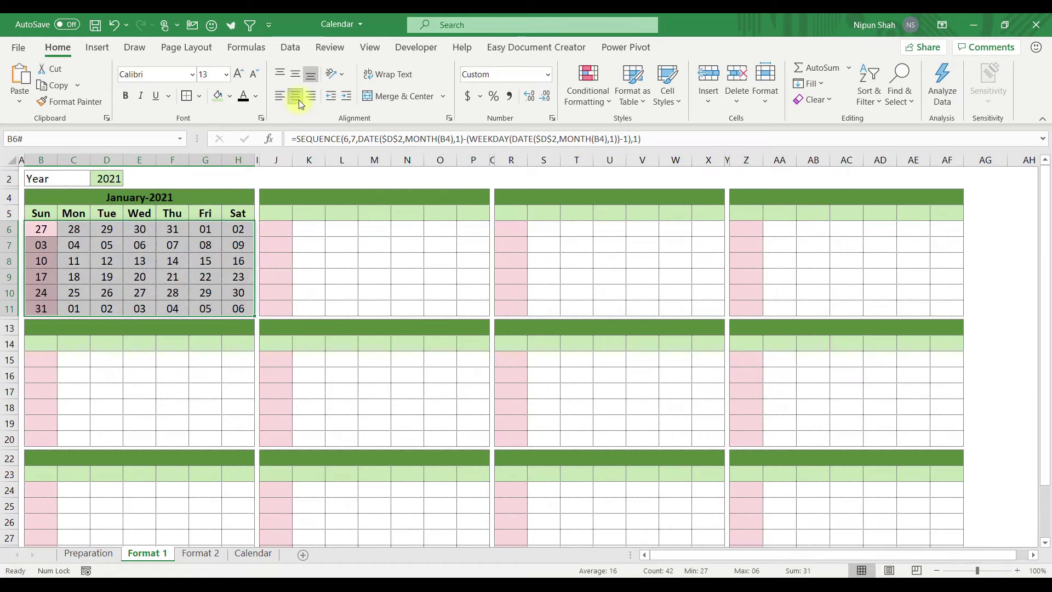
pyautogui.click(172, 261)
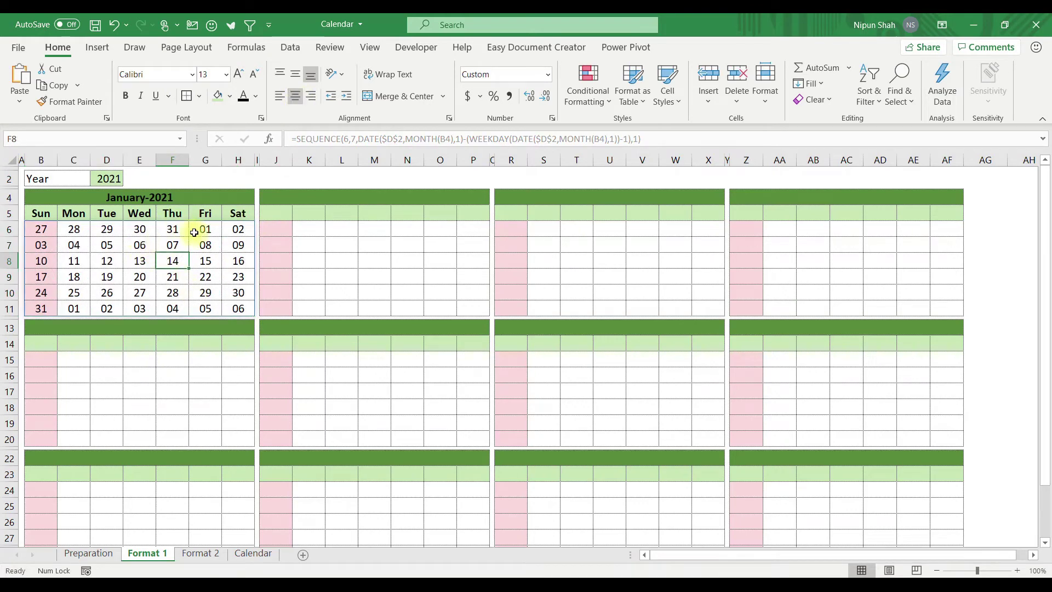
# Step: Set the font color of all January dates in B6:H11 to light gray
pyautogui.moveTo(181, 230); pyautogui.dragTo(41, 229)
pyautogui.moveTo(237, 310); pyautogui.dragTo(80, 304)
pyautogui.click(80, 263)
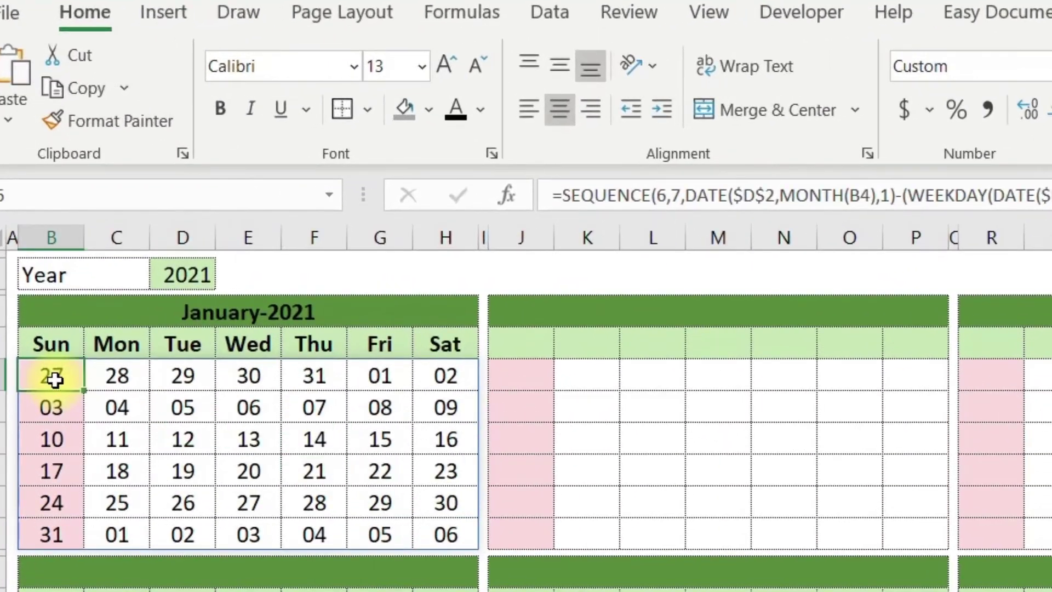
pyautogui.moveTo(41, 230); pyautogui.dragTo(233, 264)
pyautogui.moveTo(436, 445); pyautogui.dragTo(441, 535)
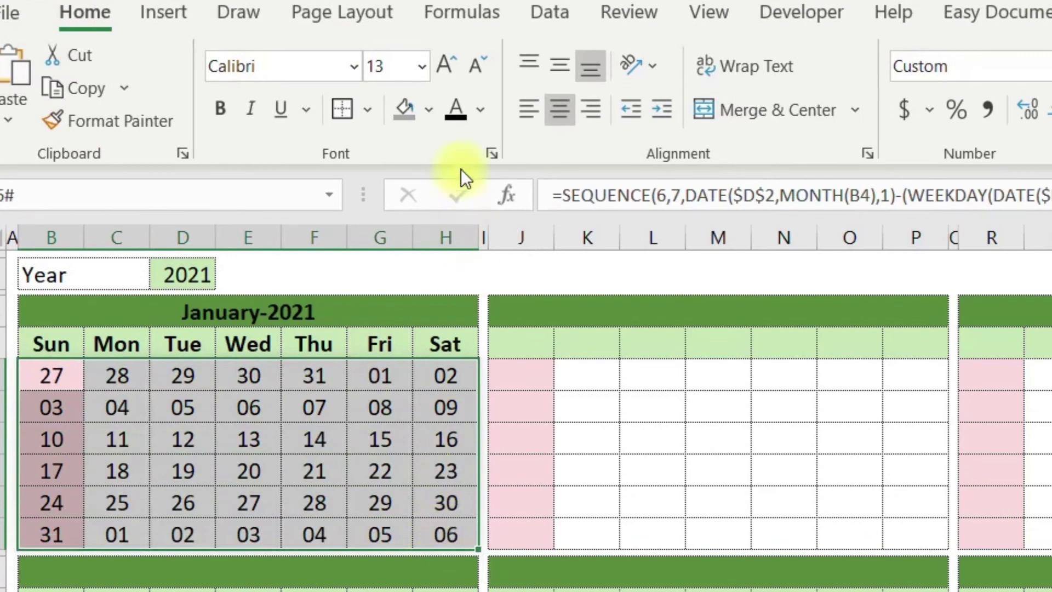
pyautogui.click(485, 114)
pyautogui.click(453, 312)
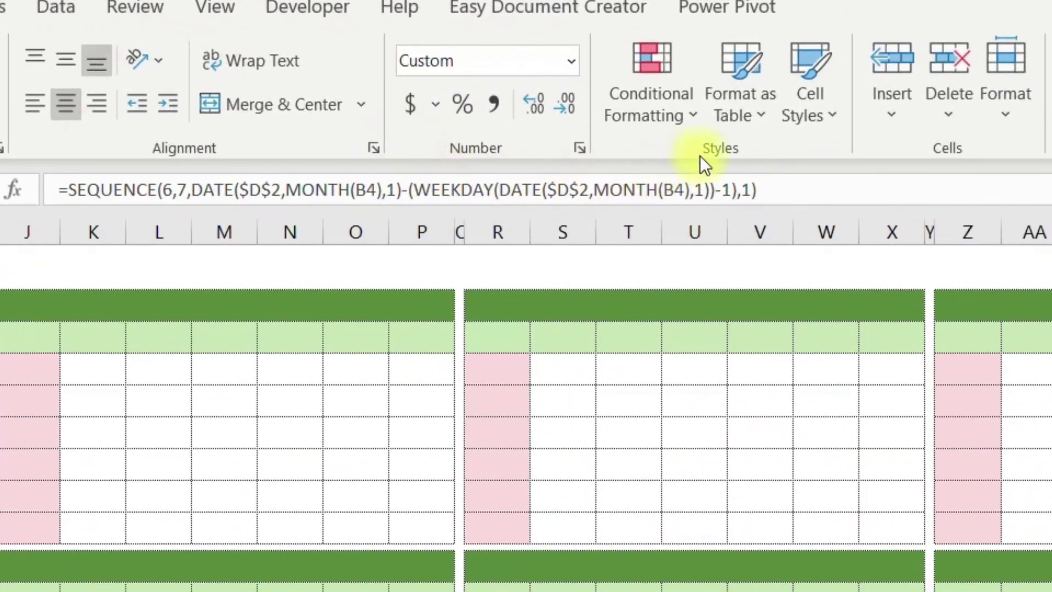
# Step: Start a formula-based conditional formatting rule for B6:H11 with the formula =month($B$6)=month($B$4)
pyautogui.click(696, 118)
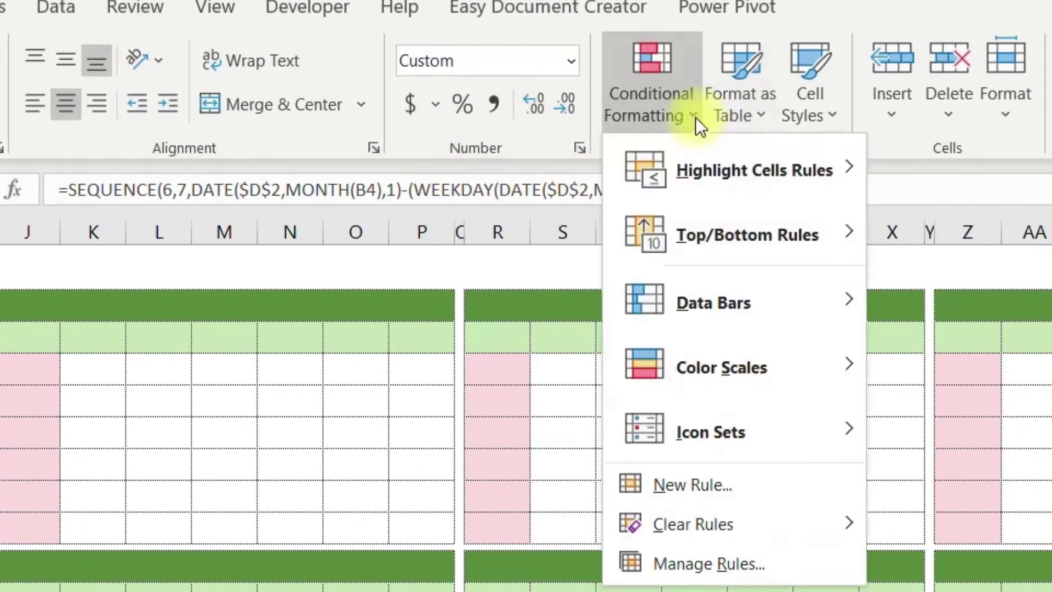
pyautogui.click(715, 481)
pyautogui.click(690, 570)
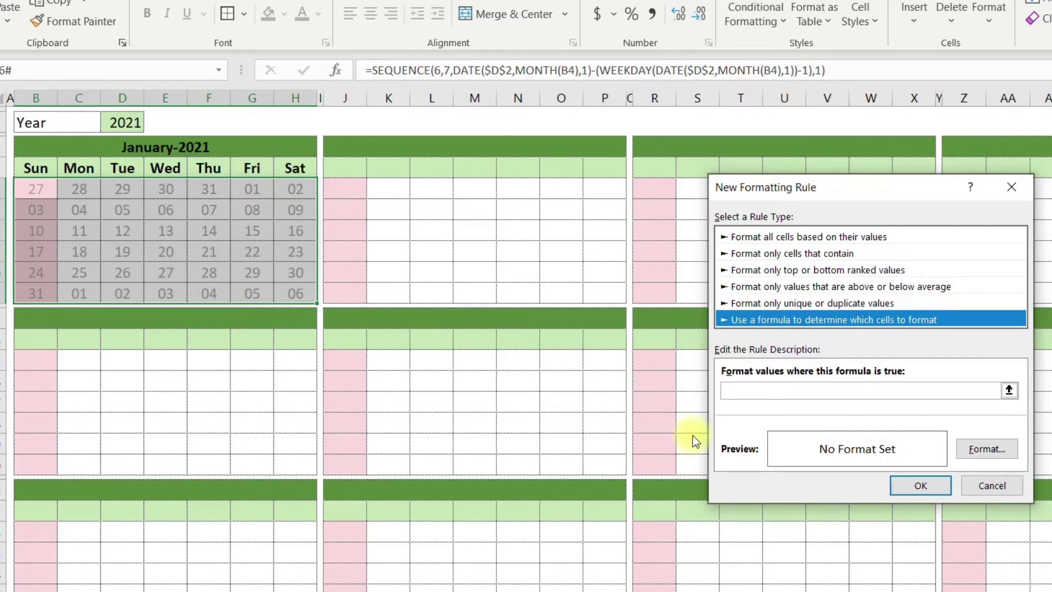
pyautogui.click(778, 392)
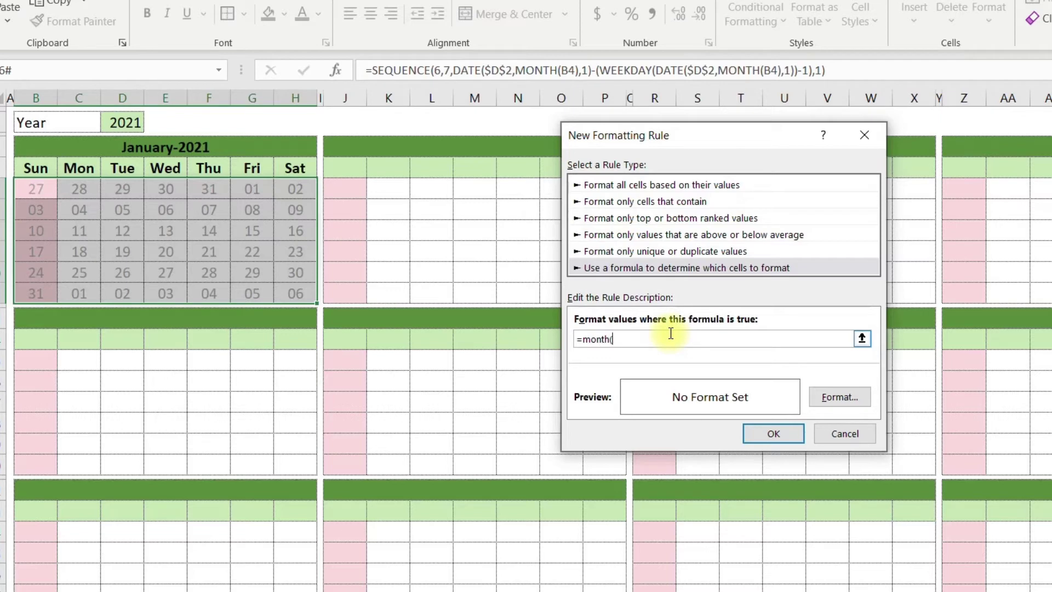
pyautogui.click(29, 185)
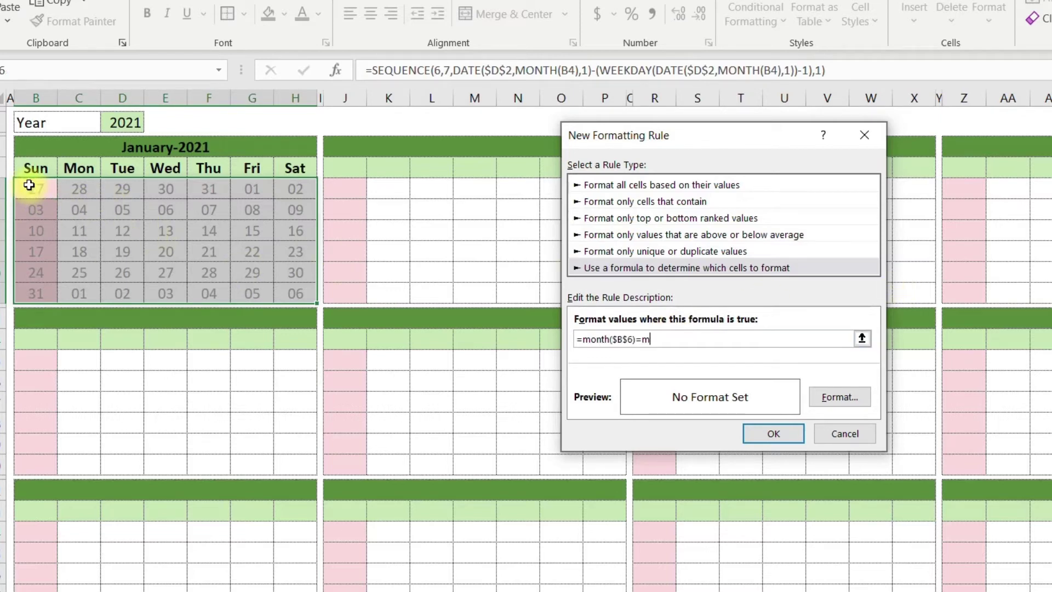
pyautogui.write(')=month(')
pyautogui.click(177, 146)
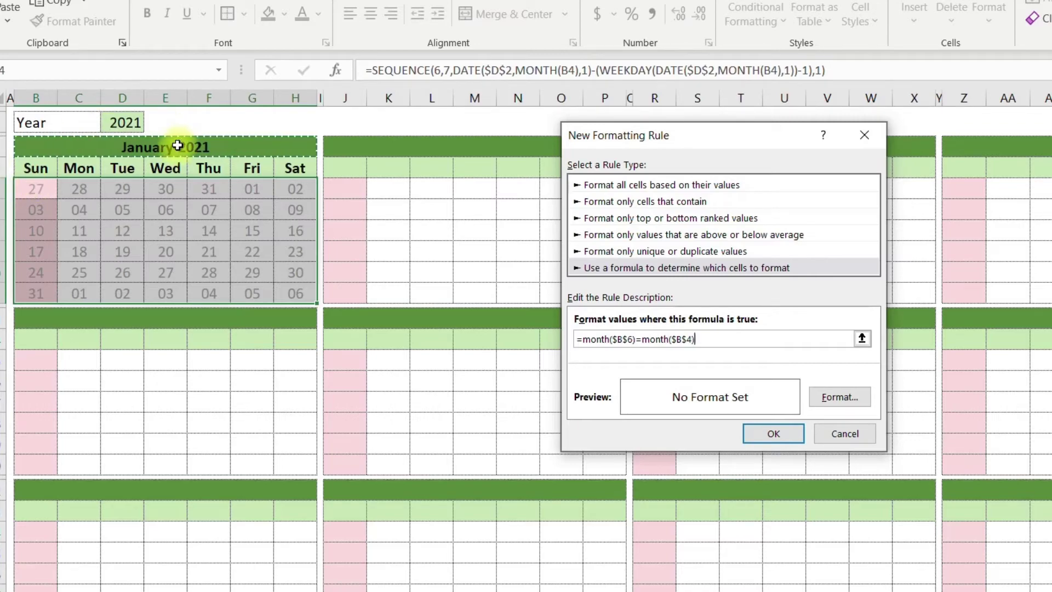
# Step: Set the conditional formatting rule's font color to black
pyautogui.click(842, 395)
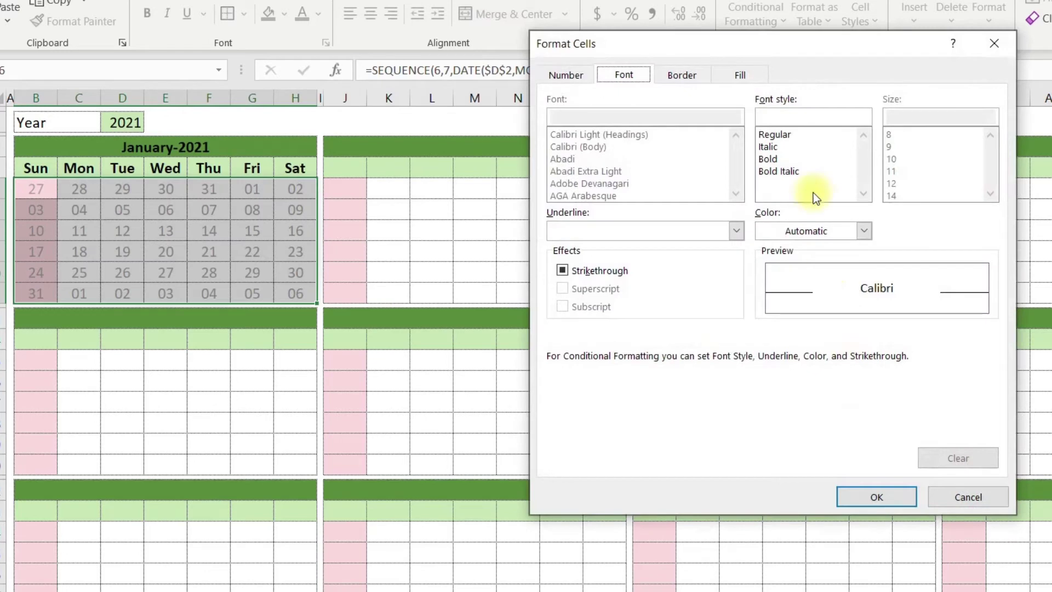
pyautogui.click(818, 230)
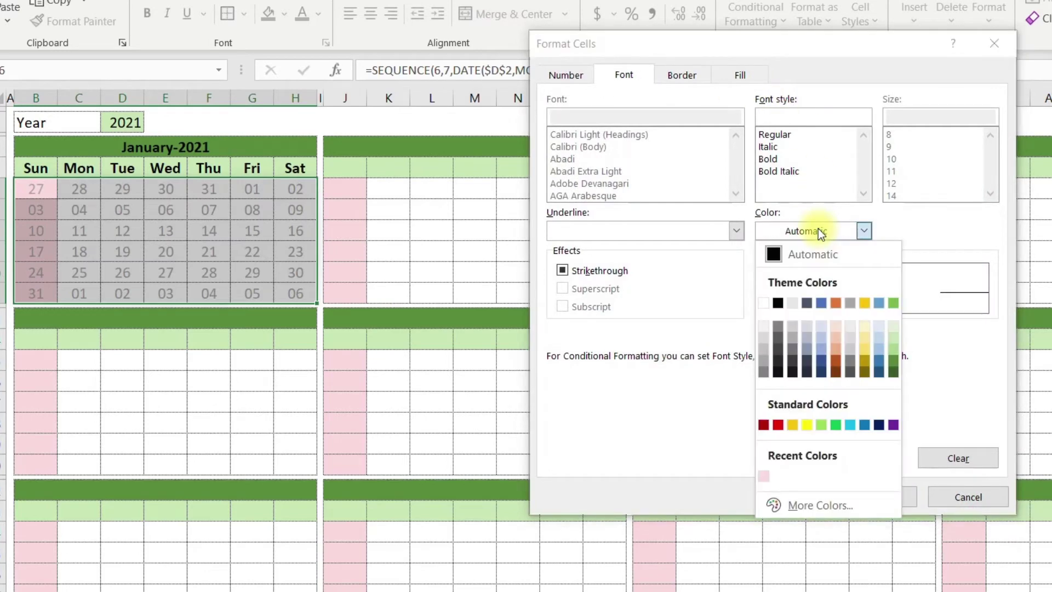
pyautogui.click(777, 302)
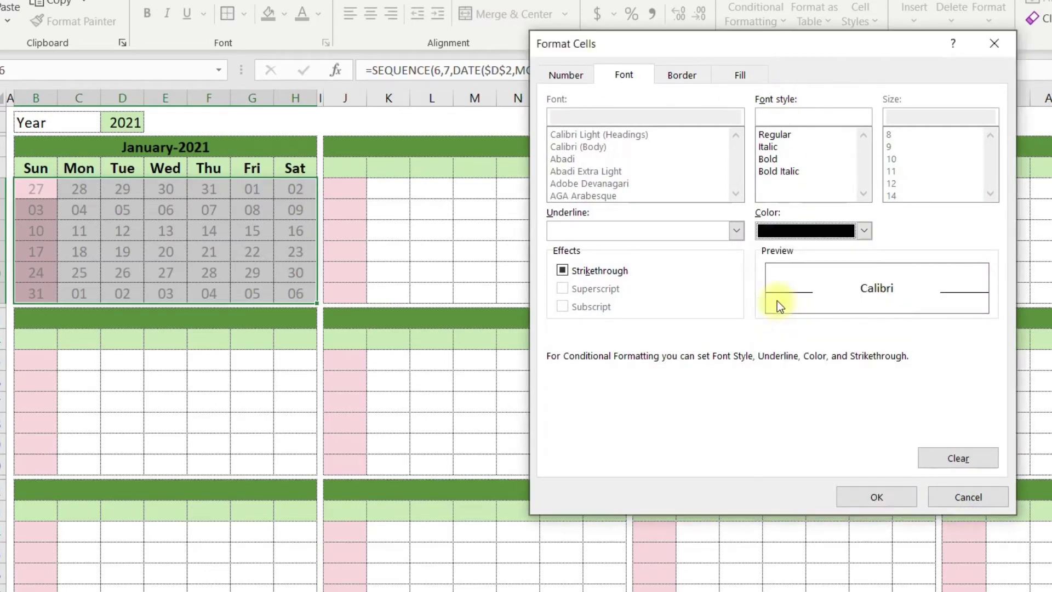
pyautogui.click(860, 500)
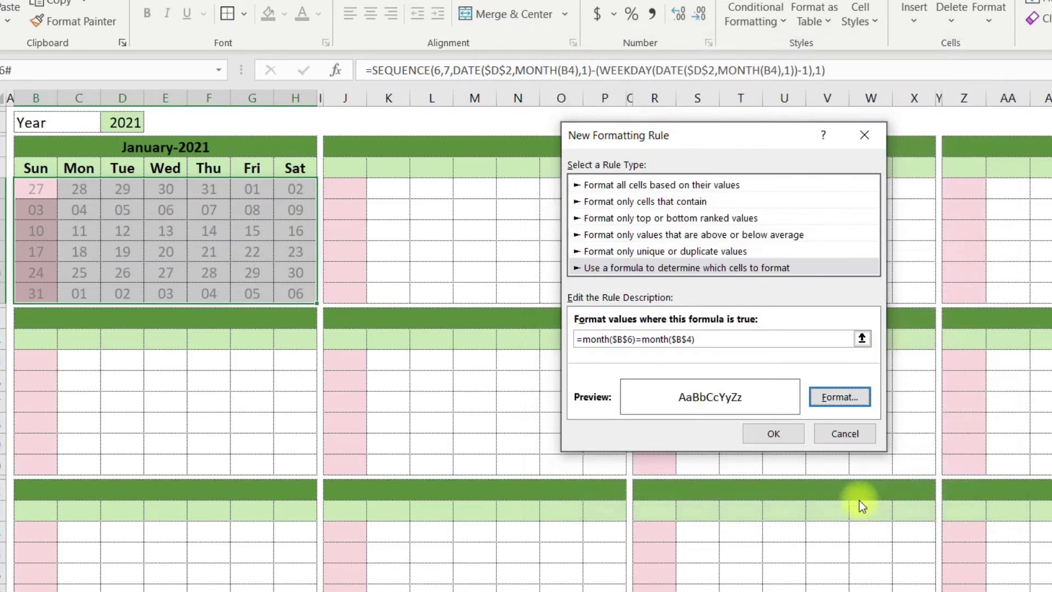
# Step: Make the B6 reference in the rule formula relative, giving =month(B6)=month($B$4), and apply the rule
pyautogui.click(626, 339)
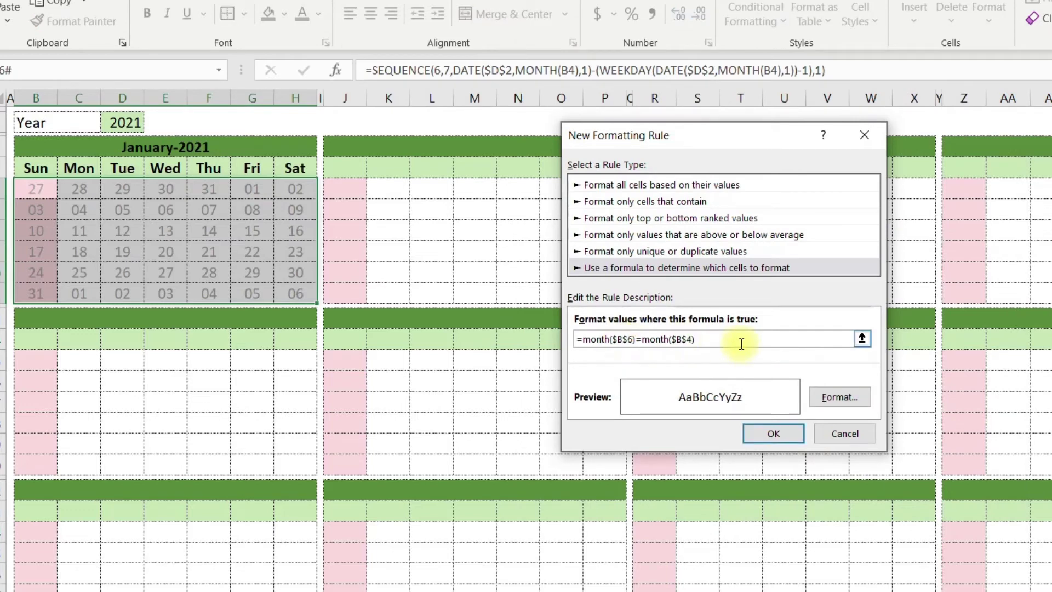
pyautogui.press('F4')
pyautogui.press('F4')
pyautogui.press('F4')
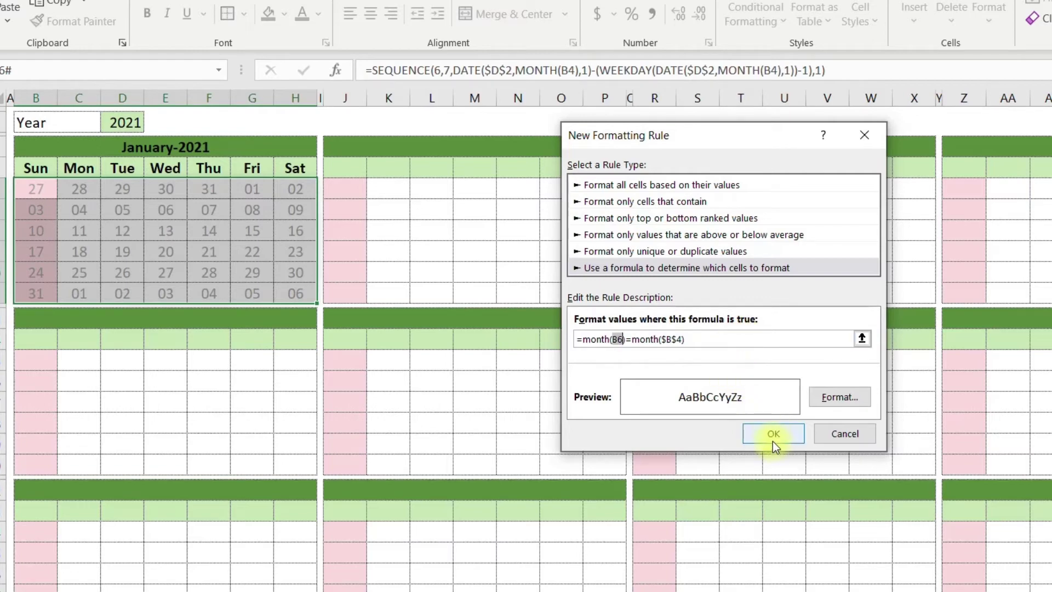
pyautogui.click(774, 434)
pyautogui.click(166, 252)
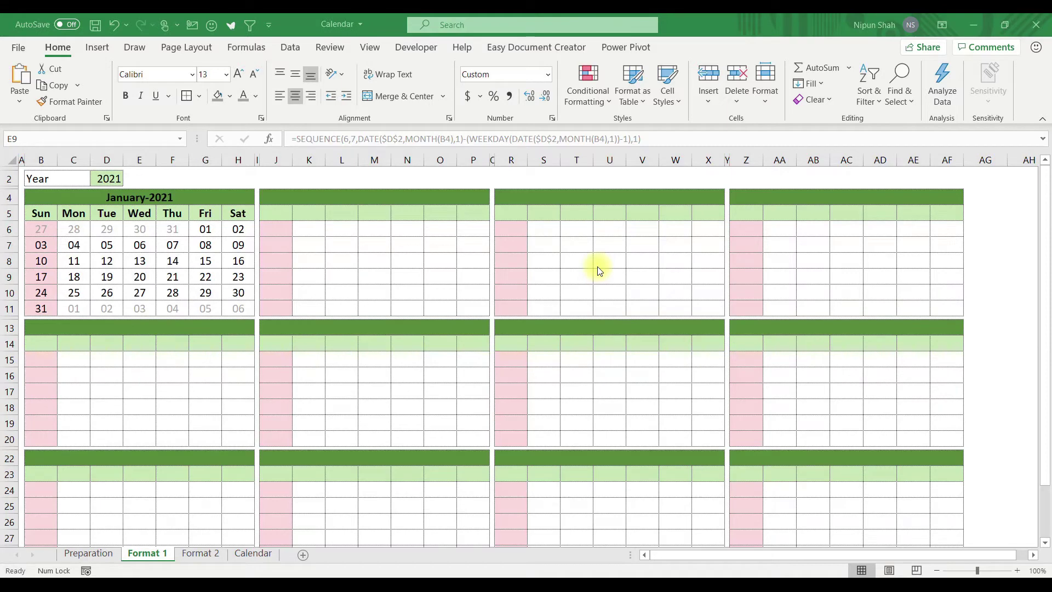
# Step: Copy the January title from B4 to J4 and change the month text in its CONCATENATE formula to February
pyautogui.click(344, 197)
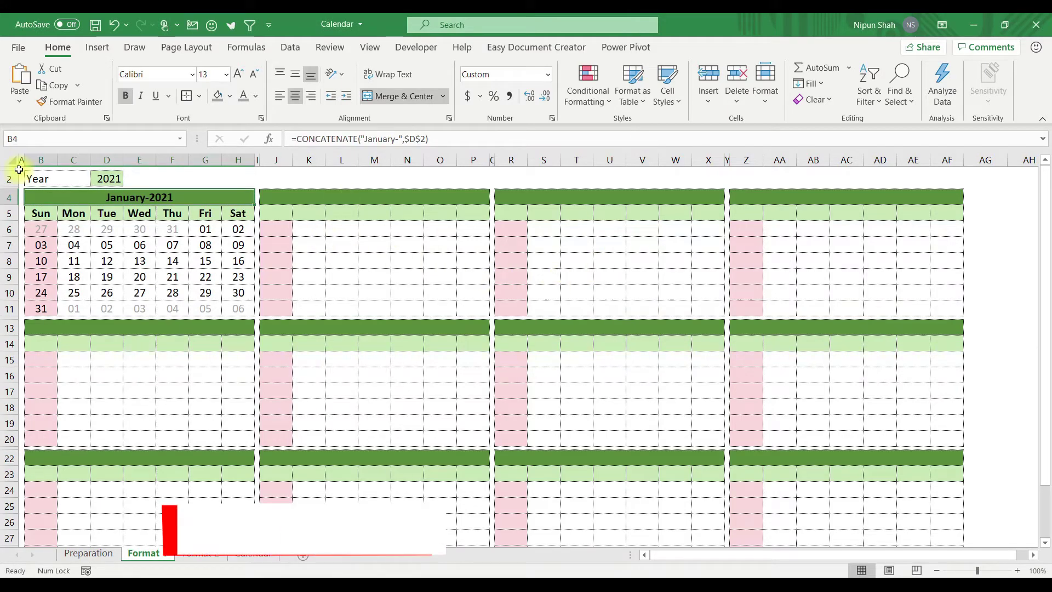
pyautogui.hotkey('ctrl', 'c')
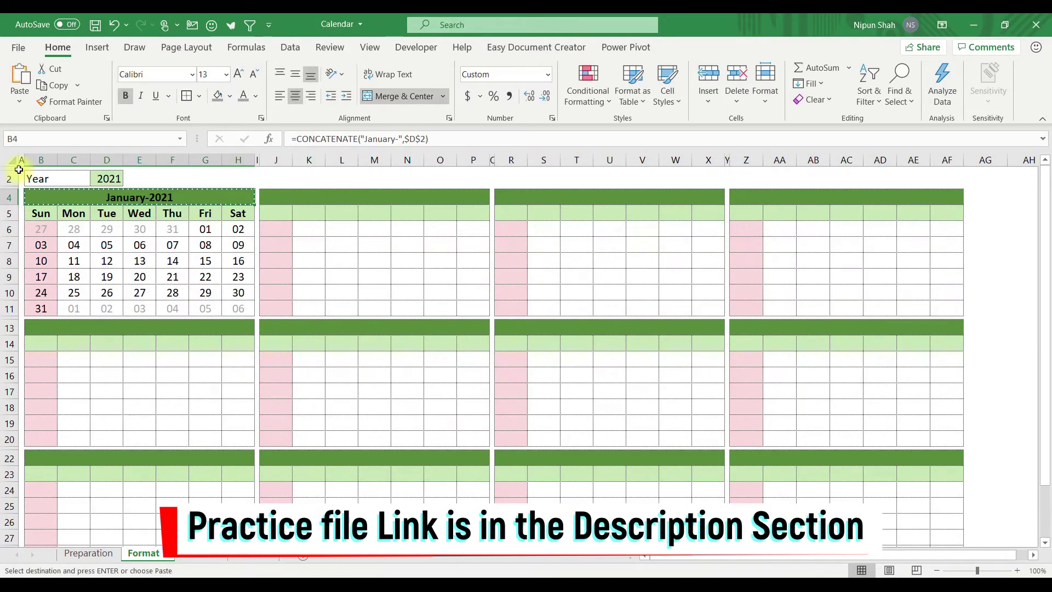
pyautogui.press('Right')
pyautogui.press('Right')
pyautogui.hotkey('ctrl', 'v')
pyautogui.press('Escape')
pyautogui.press('F2')
pyautogui.doubleClick(374, 196)
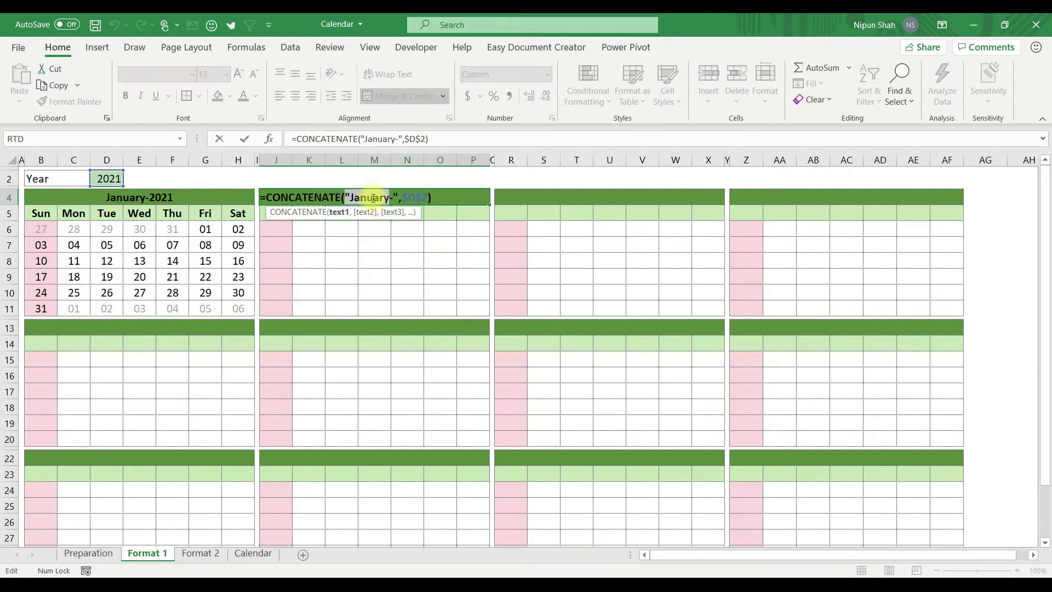
pyautogui.write('February')
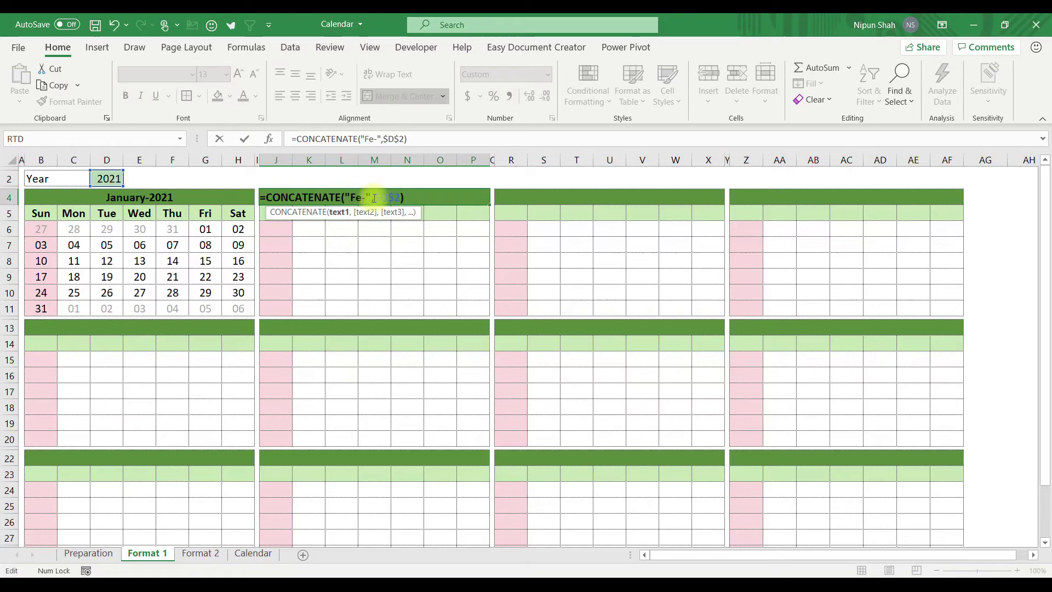
# Step: Copy the weekday names from B5:H5 to the February block starting at J5
pyautogui.click(42, 212)
pyautogui.hotkey('ctrl', 'shift', 'Right')
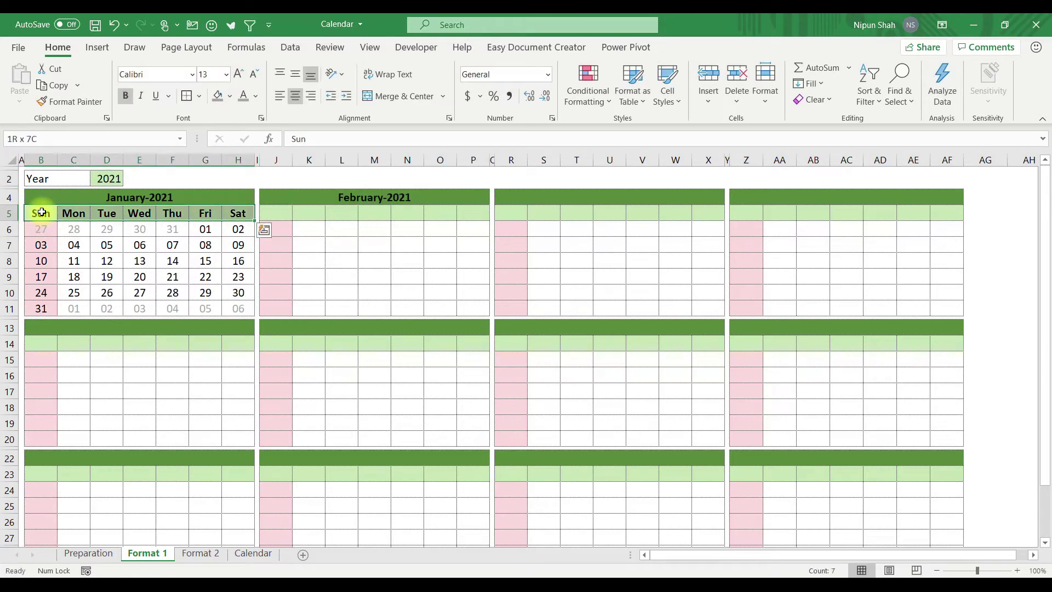
pyautogui.hotkey('ctrl', 'c')
pyautogui.press('Right')
pyautogui.press('Right')
pyautogui.press('Right')
pyautogui.press('Right')
pyautogui.press('Right')
pyautogui.press('Right')
pyautogui.press('Right')
pyautogui.press('Right')
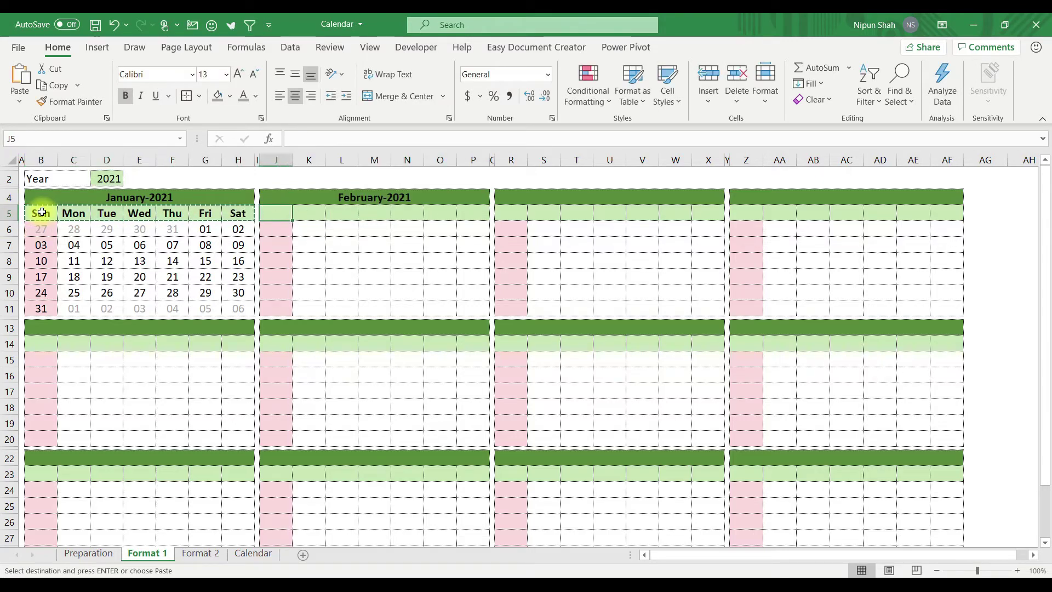
pyautogui.press('Return')
# Step: Copy the January date grid B6:H11 to the February block starting at J6
pyautogui.click(42, 227)
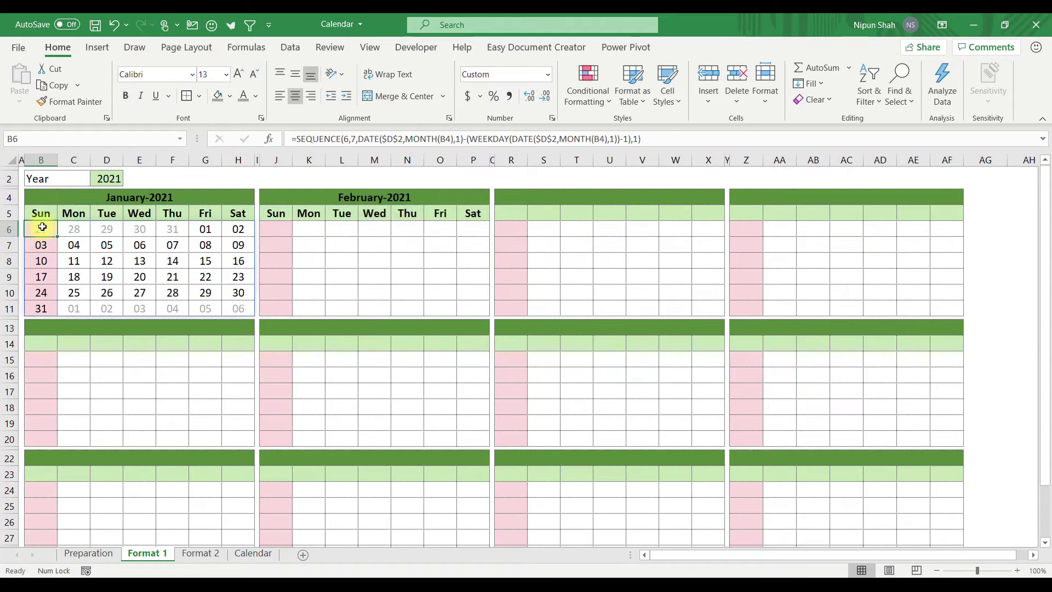
pyautogui.hotkey('ctrl', 'shift', 'Right')
pyautogui.hotkey('ctrl', 'shift', 'Down')
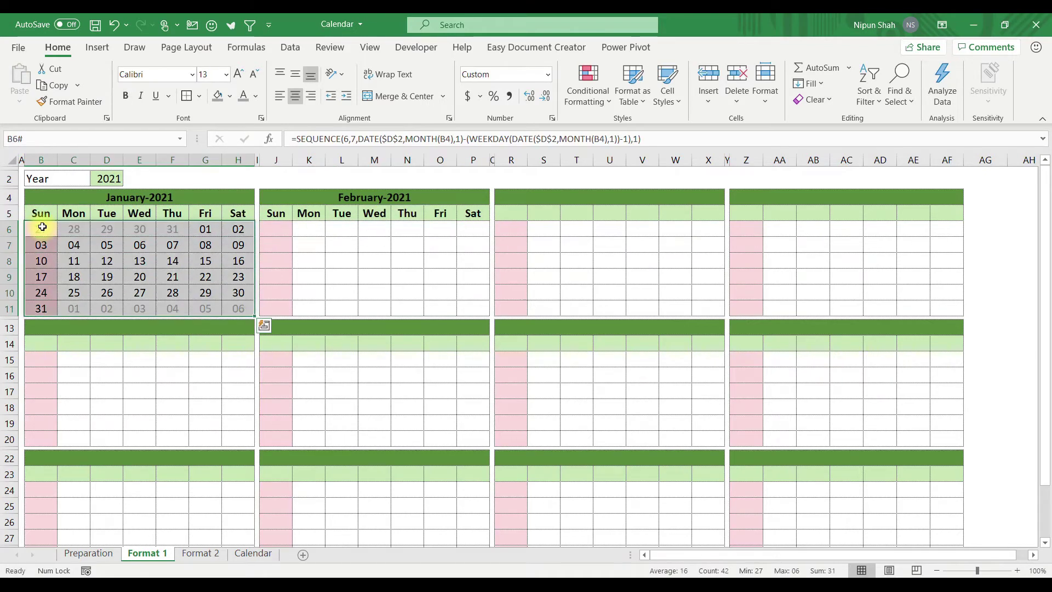
pyautogui.hotkey('ctrl', 'c')
pyautogui.press('Right')
pyautogui.press('Right')
pyautogui.press('Right')
pyautogui.press('Right')
pyautogui.press('Right')
pyautogui.press('Right')
pyautogui.press('Right')
pyautogui.press('Right')
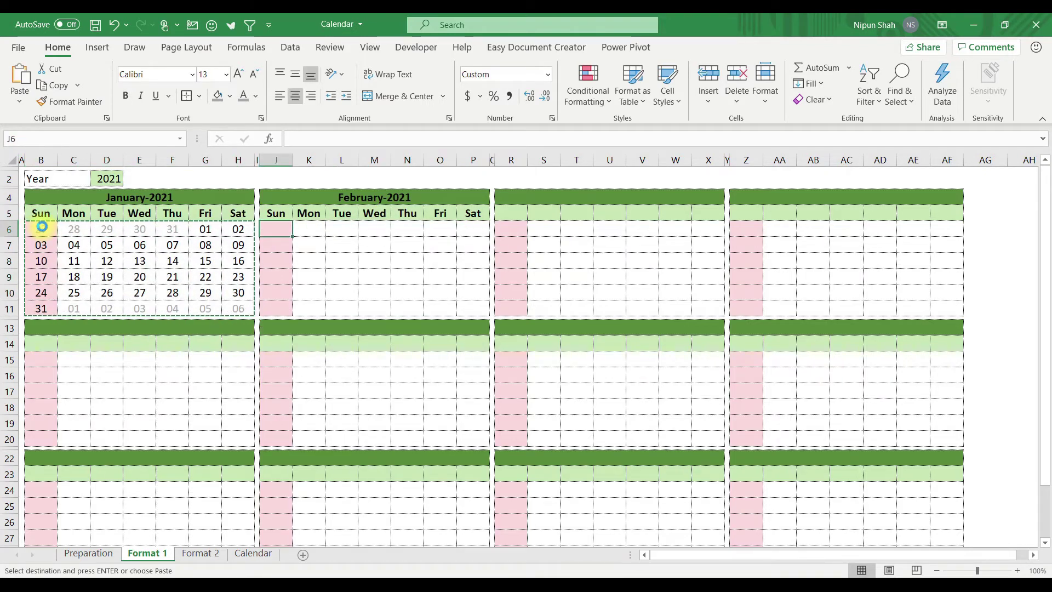
pyautogui.hotkey('ctrl', 'v')
pyautogui.press('Escape')
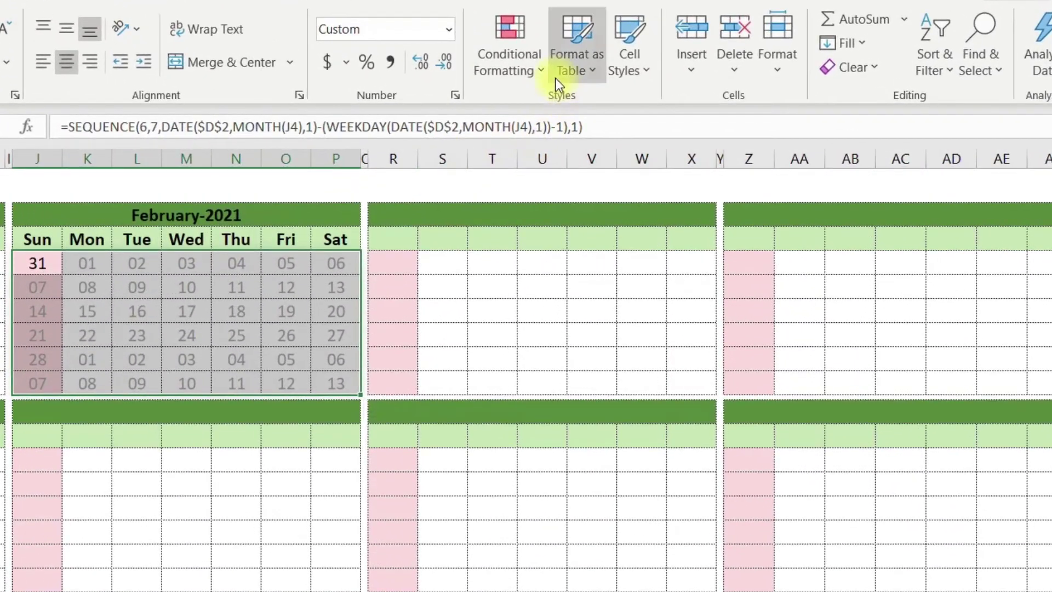
# Step: Edit the February grid's conditional formatting rule to compare with its own title, giving =MONTH(J6)=MONTH($J$4), and apply it
pyautogui.click(530, 68)
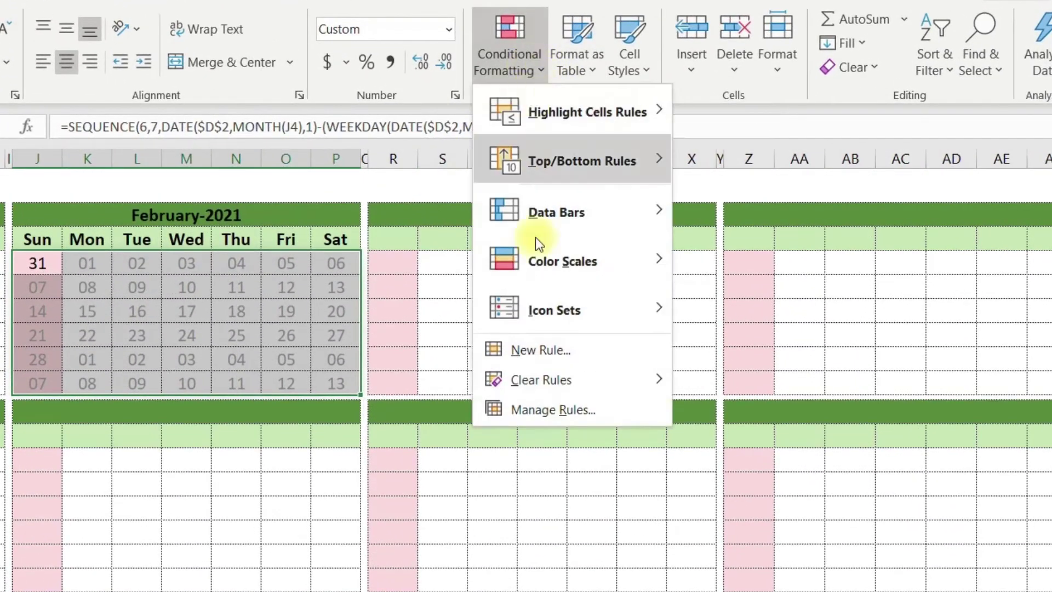
pyautogui.click(555, 409)
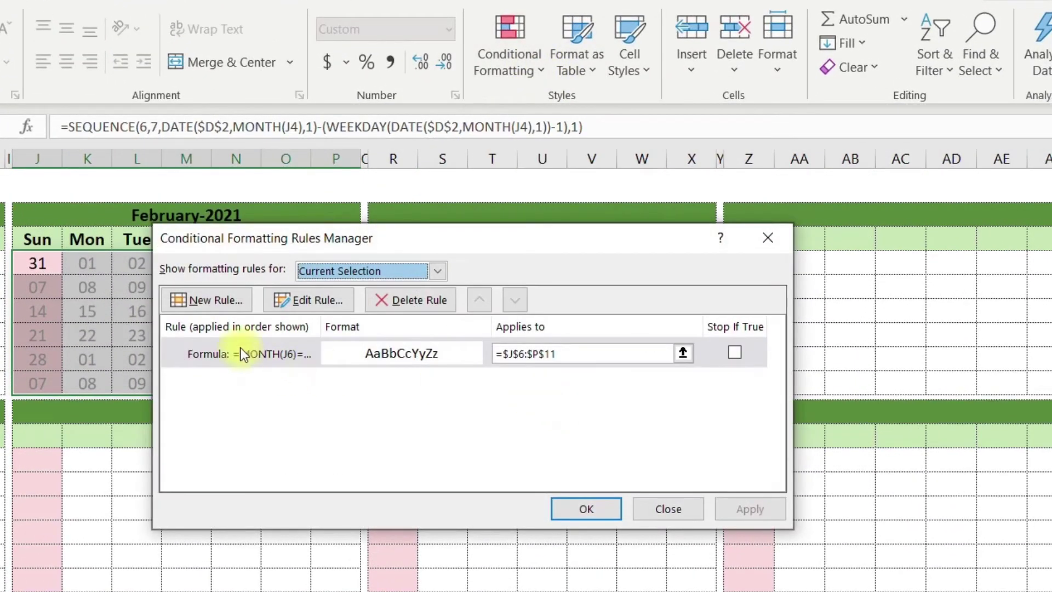
pyautogui.click(240, 353)
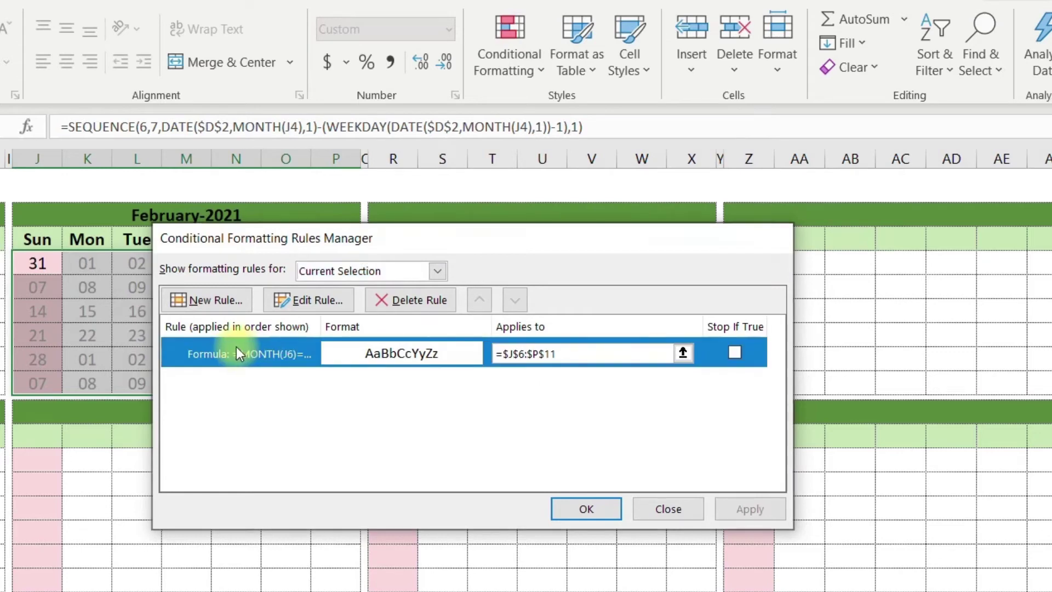
pyautogui.doubleClick(236, 353)
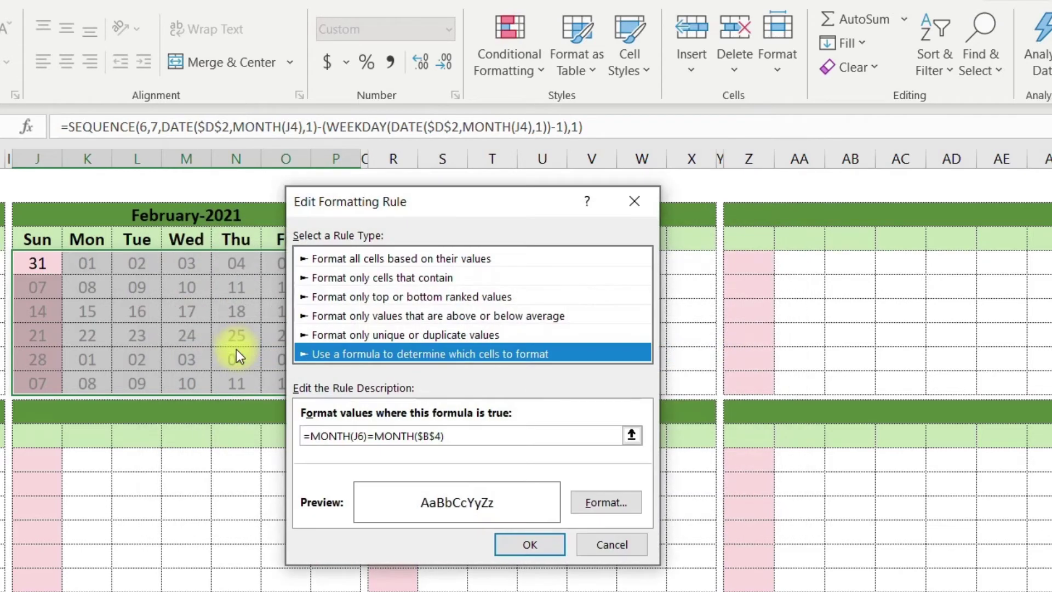
pyautogui.click(431, 437)
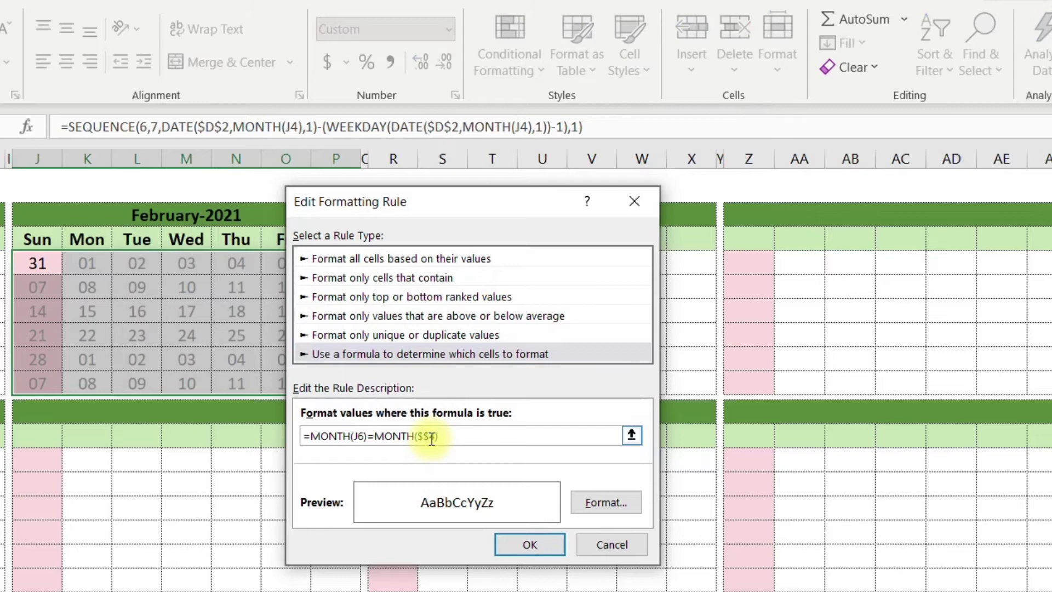
pyautogui.click(546, 550)
pyautogui.click(606, 511)
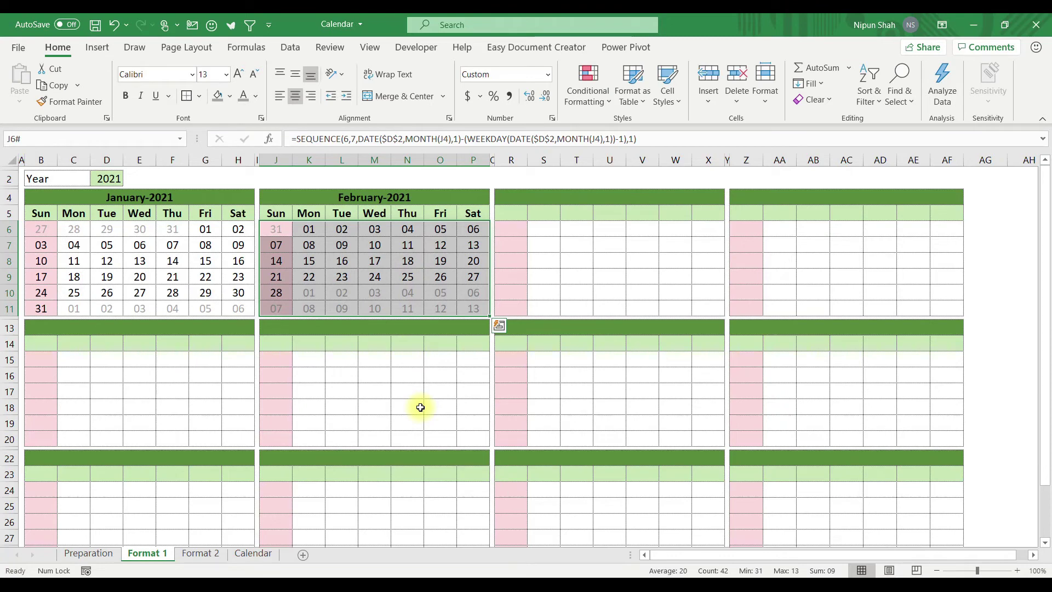
# Step: Copy the February title from J4 to R4 and change the month text in its CONCATENATE formula to March
pyautogui.click(586, 198)
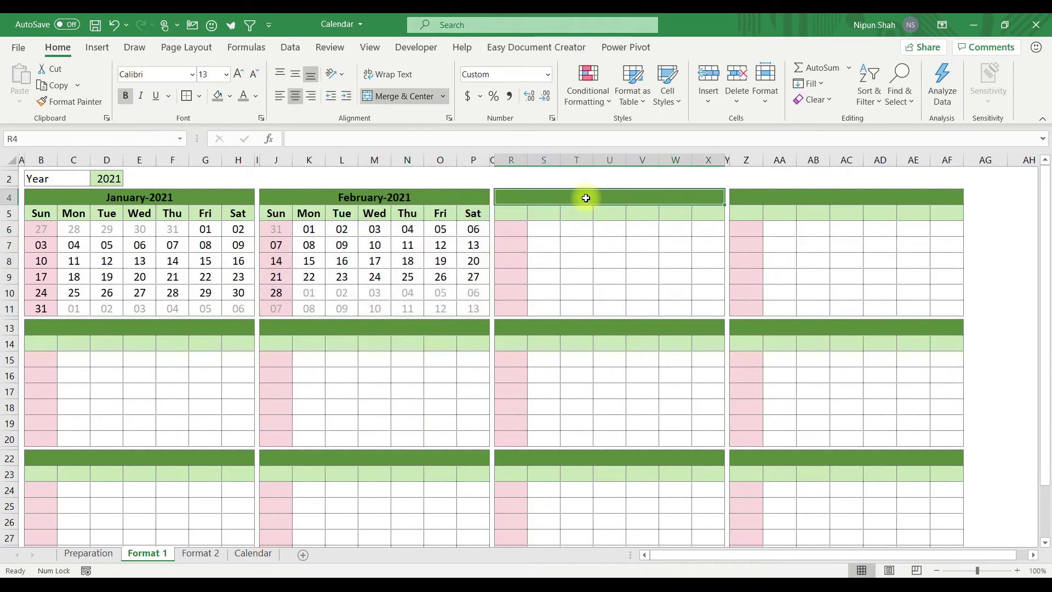
pyautogui.press('Left')
pyautogui.press('Left')
pyautogui.hotkey('ctrl', 'c')
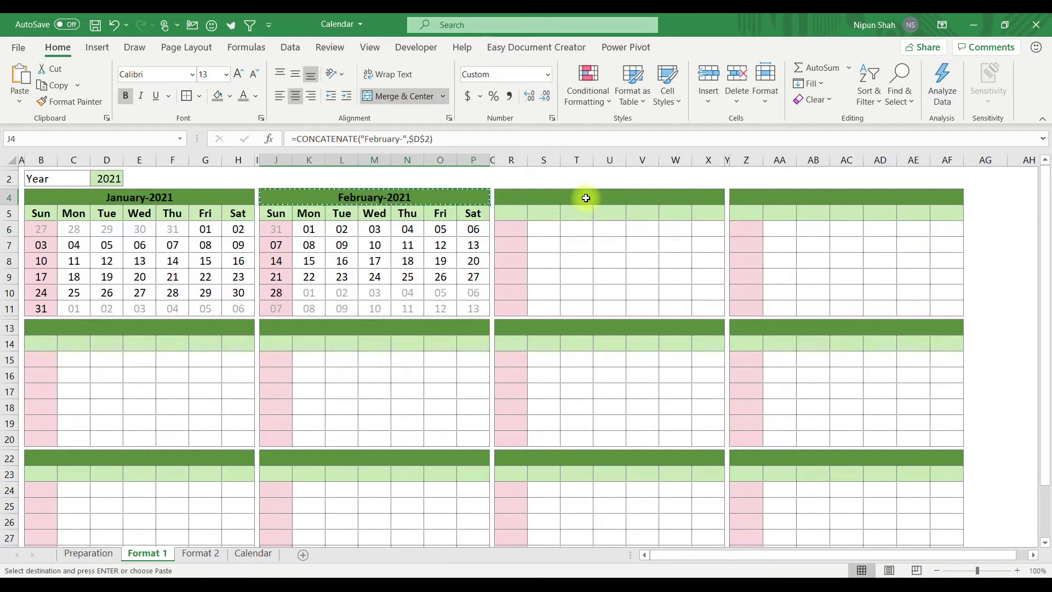
pyautogui.click(586, 197)
pyautogui.press('Return')
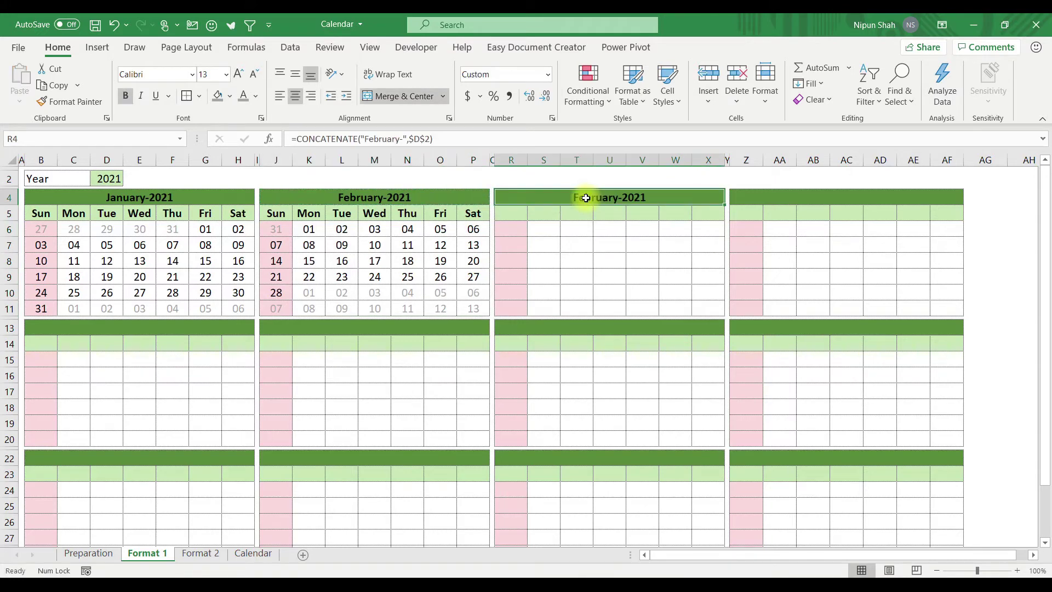
pyautogui.press('F2')
pyautogui.doubleClick(607, 198)
pyautogui.press('BackSpace')
pyautogui.write('Ma')
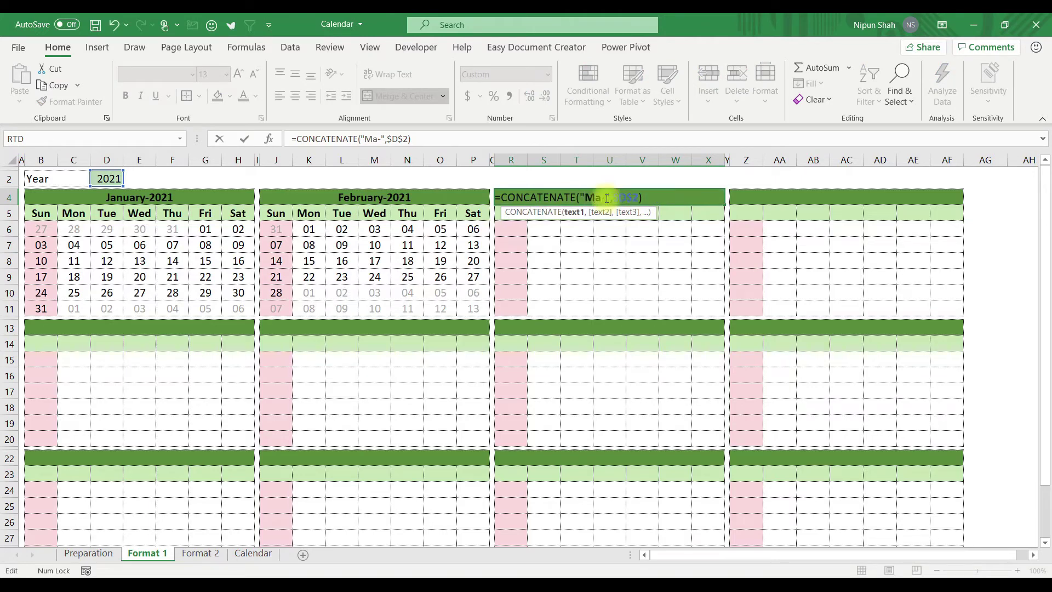
pyautogui.press('Return')
# Step: Copy the weekday names from J5:P5 to the March block starting at R5
pyautogui.moveTo(276, 213); pyautogui.dragTo(472, 213)
pyautogui.hotkey('ctrl', 'c')
pyautogui.press('Right')
pyautogui.press('Right')
pyautogui.press('Right')
pyautogui.press('Right')
pyautogui.press('Right')
pyautogui.press('Right')
pyautogui.press('Right')
pyautogui.press('Right')
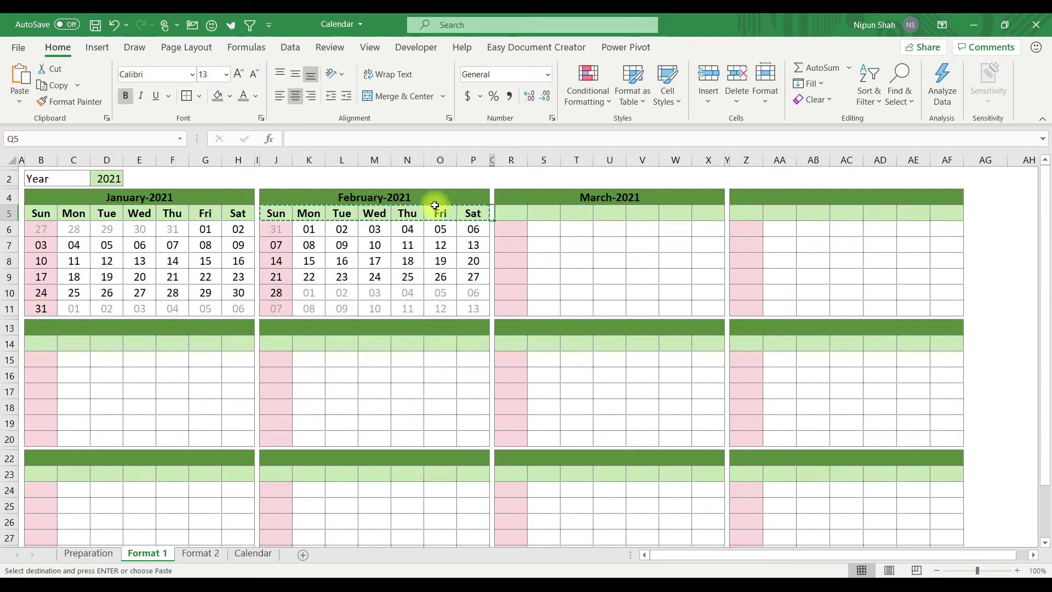
pyautogui.press('Return')
# Step: Copy the February date grid J6:P11 to the March block starting at R6
pyautogui.moveTo(277, 224); pyautogui.dragTo(464, 301)
pyautogui.hotkey('ctrl', 'c')
pyautogui.click(511, 229)
pyautogui.hotkey('ctrl', 'v')
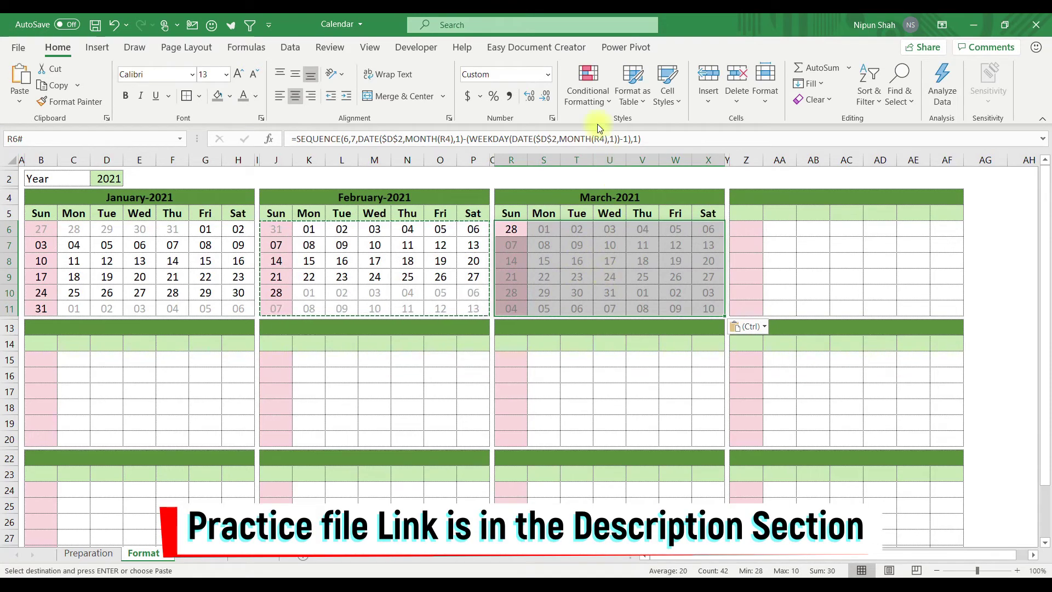
# Step: Edit the March grid's conditional formatting rule formula to =MONTH(R6)=MONTH($R$4) and apply it
pyautogui.click(604, 102)
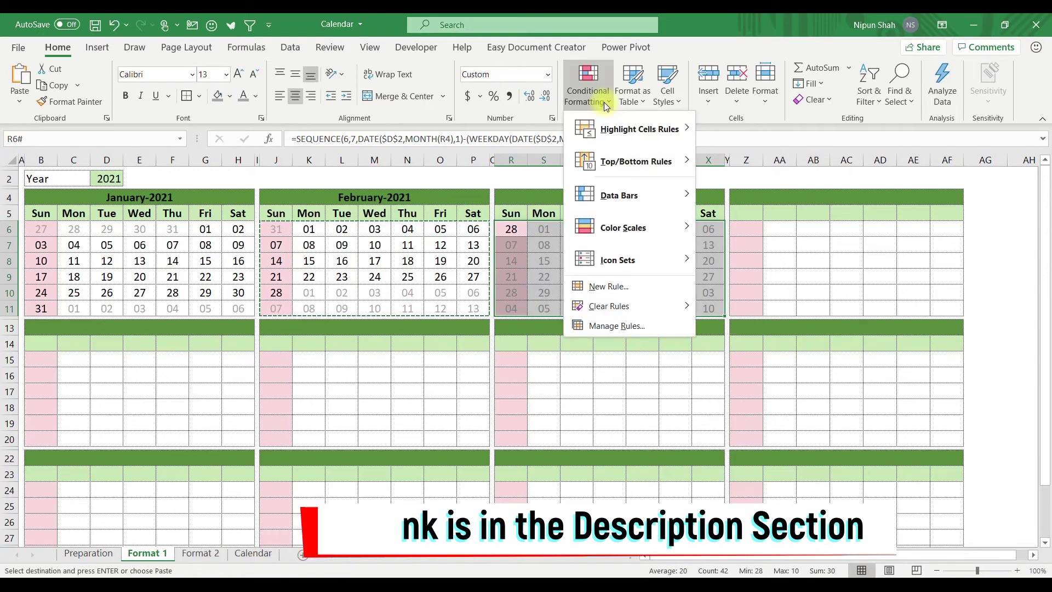
pyautogui.click(629, 325)
pyautogui.doubleClick(416, 289)
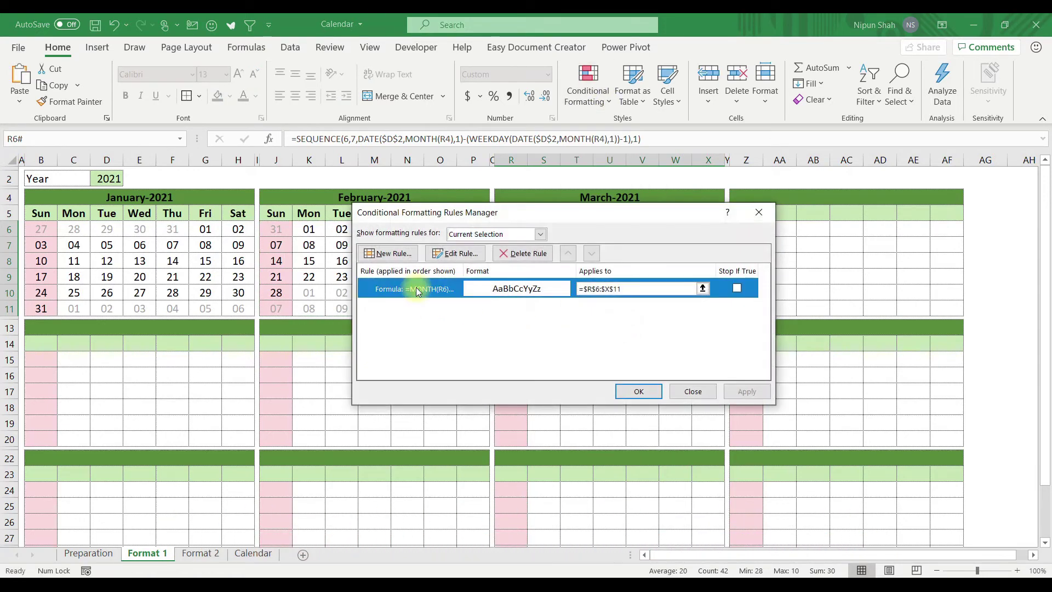
pyautogui.moveTo(547, 190); pyautogui.dragTo(724, 197)
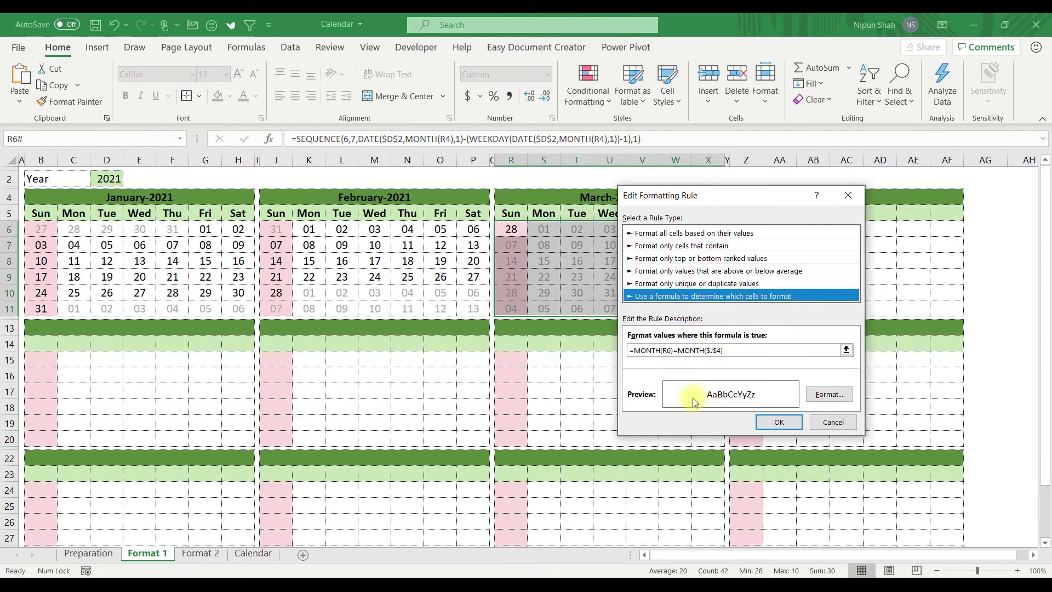
pyautogui.click(716, 353)
pyautogui.press('BackSpace')
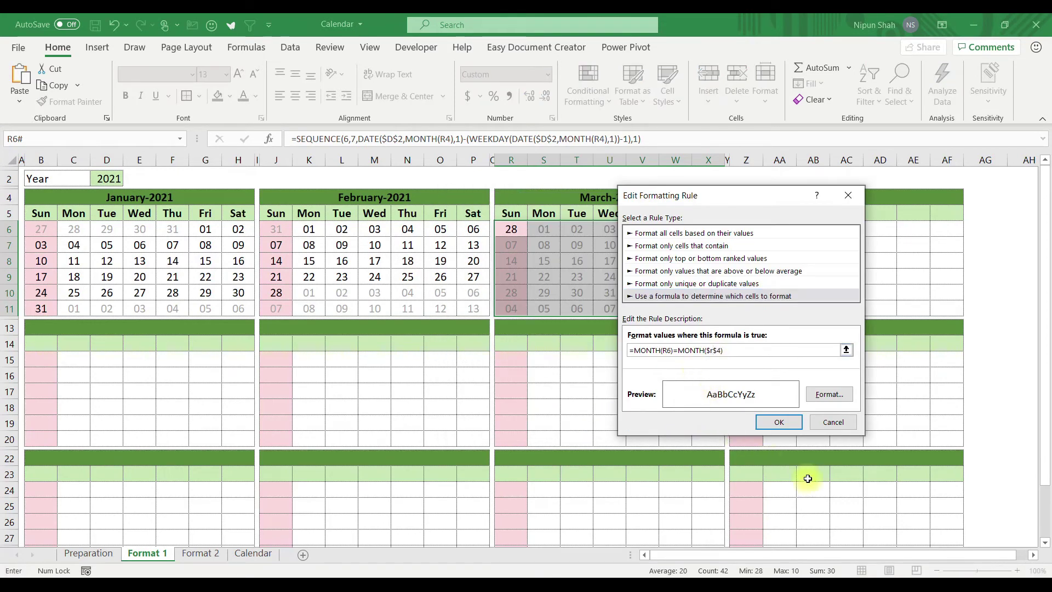
pyautogui.click(794, 425)
pyautogui.click(639, 391)
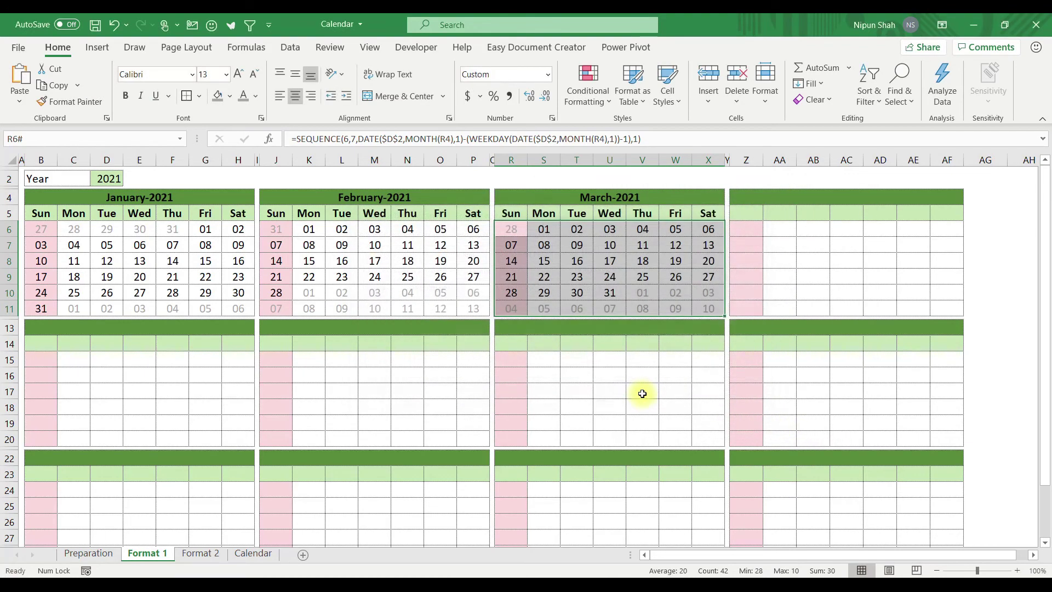
pyautogui.click(668, 255)
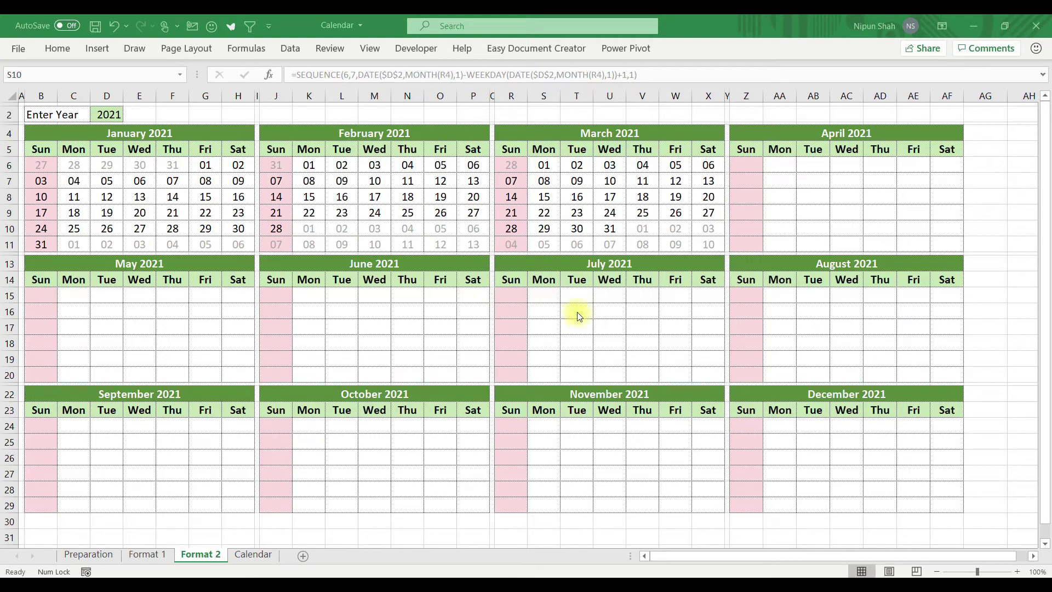
# Step: On the Format 2 sheet, copy the March date grid R6:X11 to the April block starting at Z6
pyautogui.click(509, 166)
pyautogui.moveTo(509, 166); pyautogui.dragTo(697, 240)
pyautogui.hotkey('ctrl', 'c')
pyautogui.click(740, 170)
pyautogui.hotkey('ctrl', 'v')
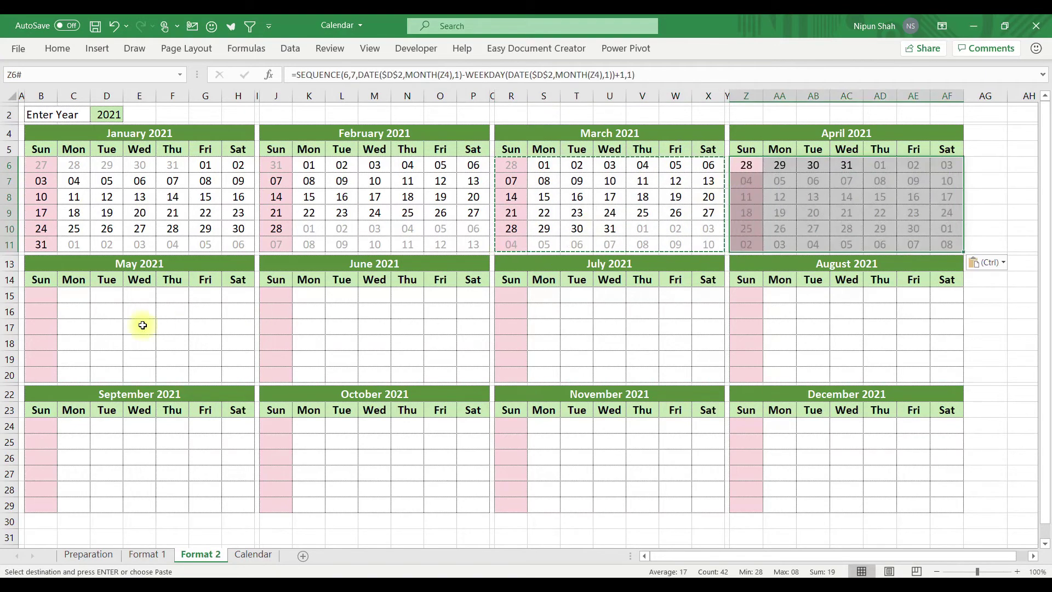
# Step: Paste the copied date grid into the May, June, July and August blocks, starting in row 15
pyautogui.click(42, 294)
pyautogui.hotkey('ctrl', 'v')
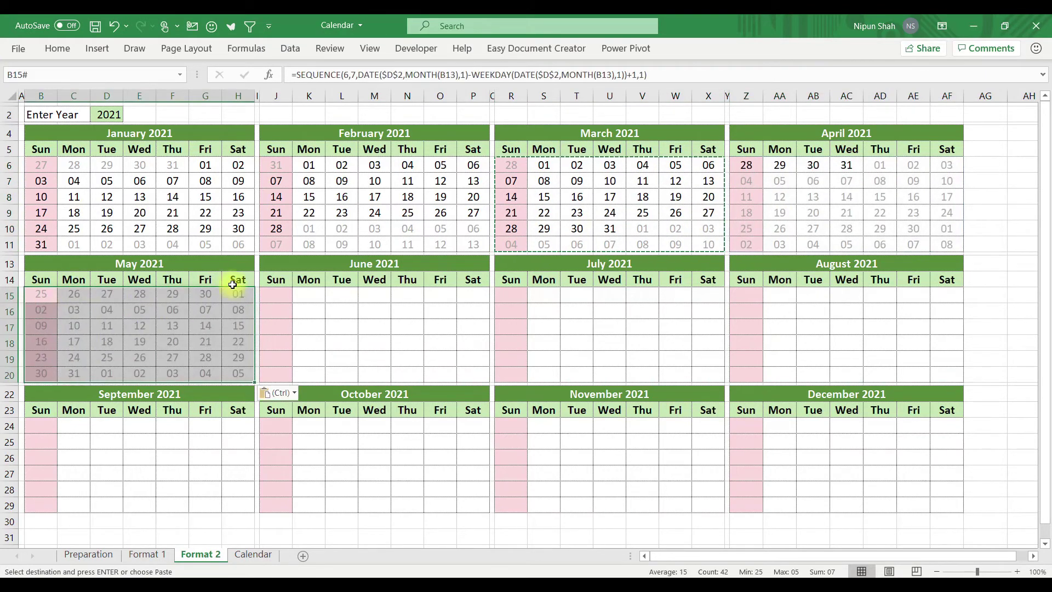
pyautogui.click(271, 295)
pyautogui.hotkey('ctrl', 'v')
pyautogui.hotkey('ctrl', 'v')
pyautogui.click(745, 294)
pyautogui.hotkey('ctrl', 'v')
# Step: Paste the copied date grid into the September, October, November and December blocks, starting in row 24, and end the copy mode
pyautogui.click(41, 426)
pyautogui.hotkey('ctrl', 'v')
pyautogui.click(273, 425)
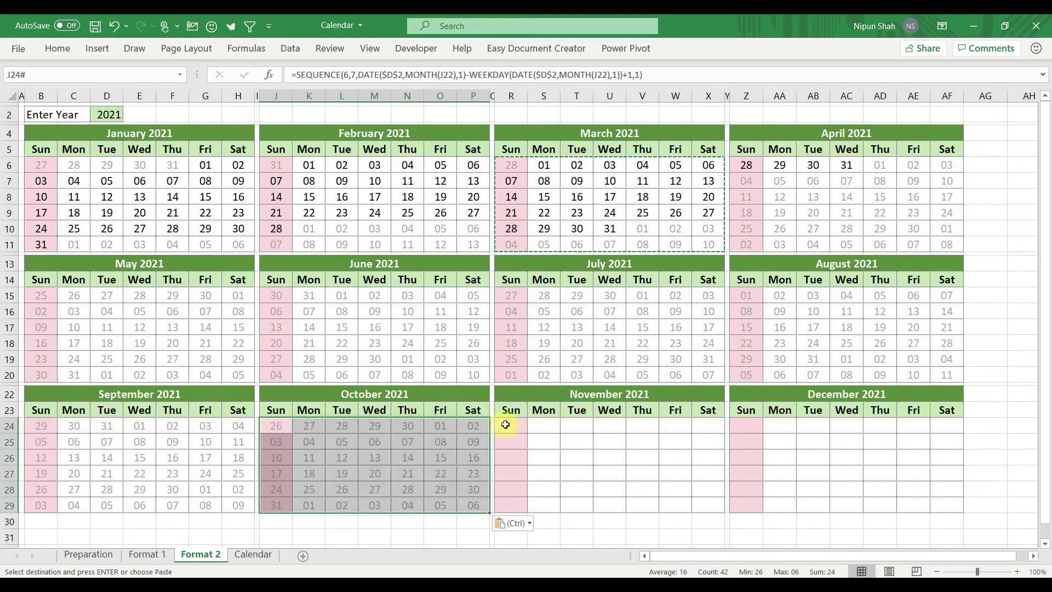
pyautogui.click(505, 425)
pyautogui.hotkey('ctrl', 'v')
pyautogui.click(745, 426)
pyautogui.hotkey('ctrl', 'v')
pyautogui.click(780, 212)
pyautogui.press('Escape')
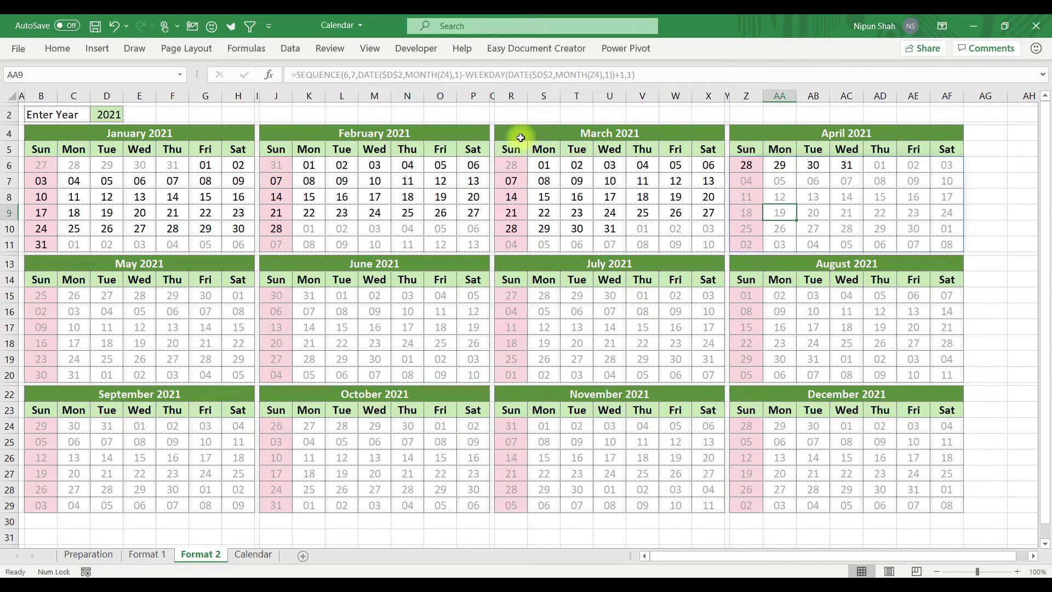
# Step: Edit the conditional formatting rule of the April grid Z6:AF11 to =MONTH(Z6)=MONTH($Z$4) and apply it
pyautogui.moveTo(746, 165); pyautogui.dragTo(940, 243)
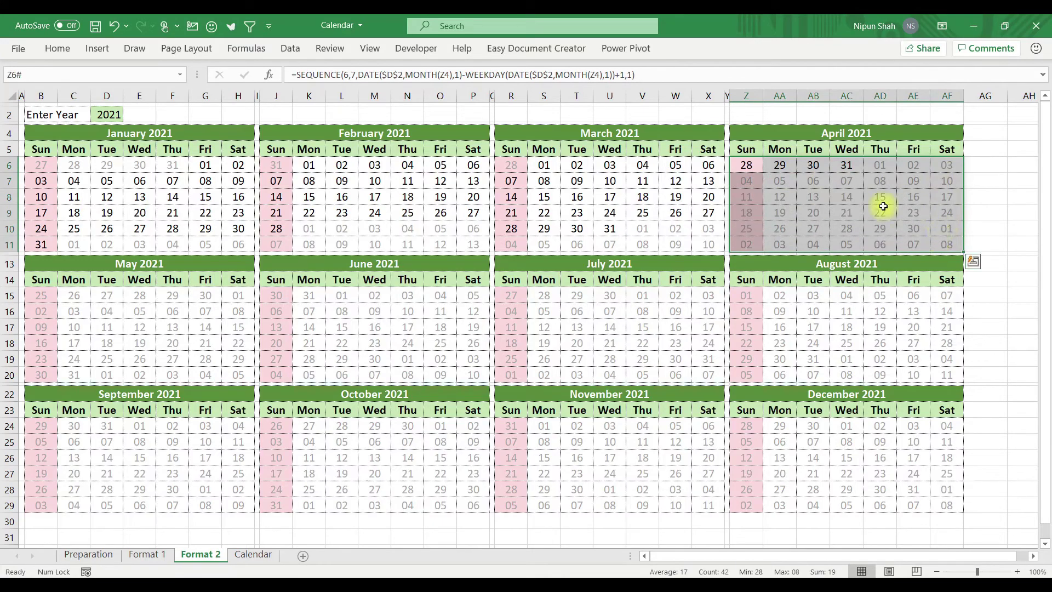
pyautogui.click(57, 48)
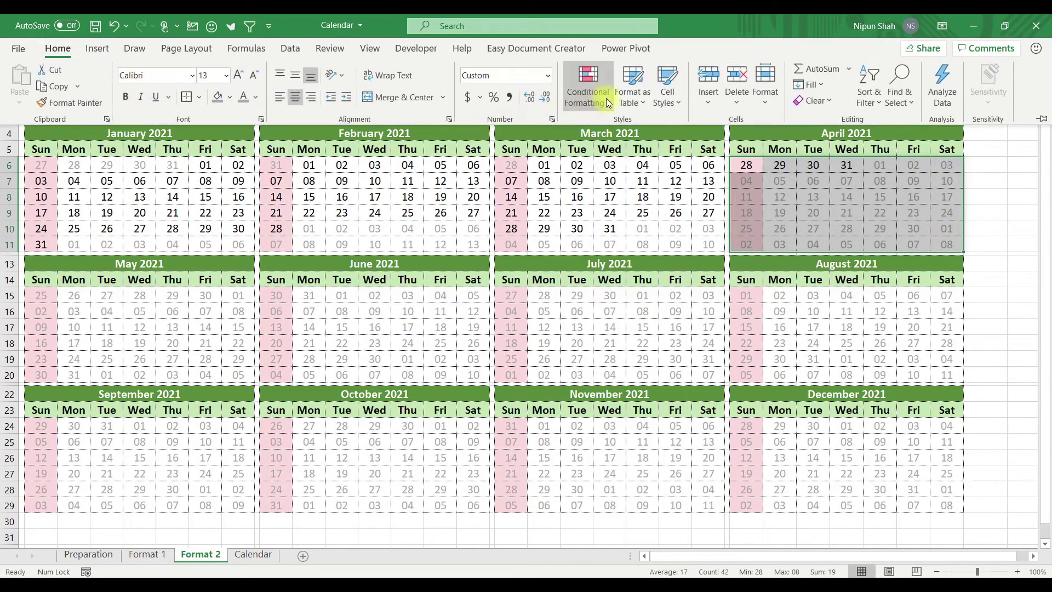
pyautogui.click(588, 87)
pyautogui.click(600, 327)
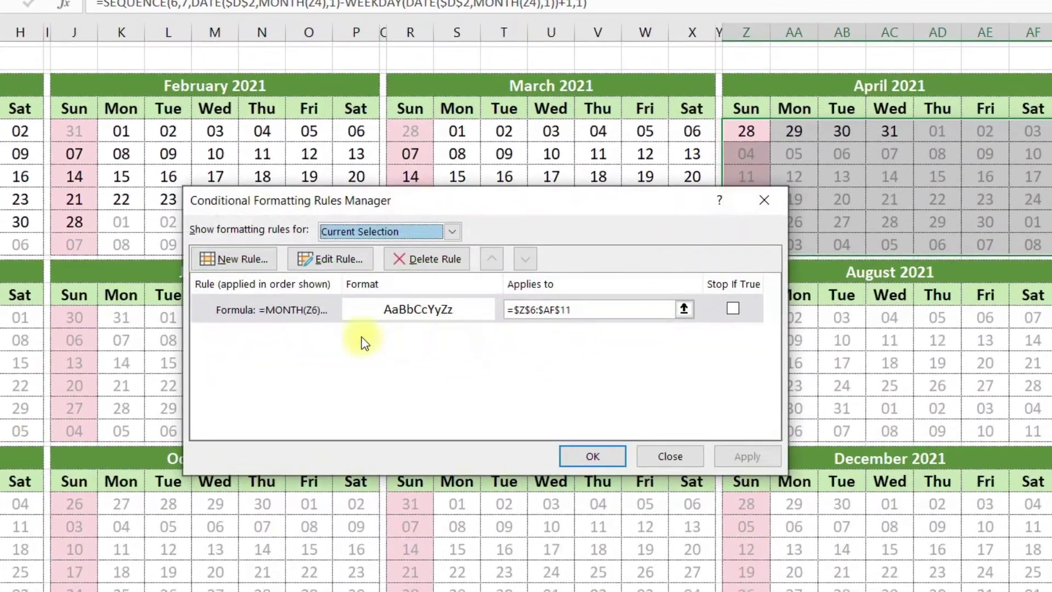
pyautogui.doubleClick(303, 310)
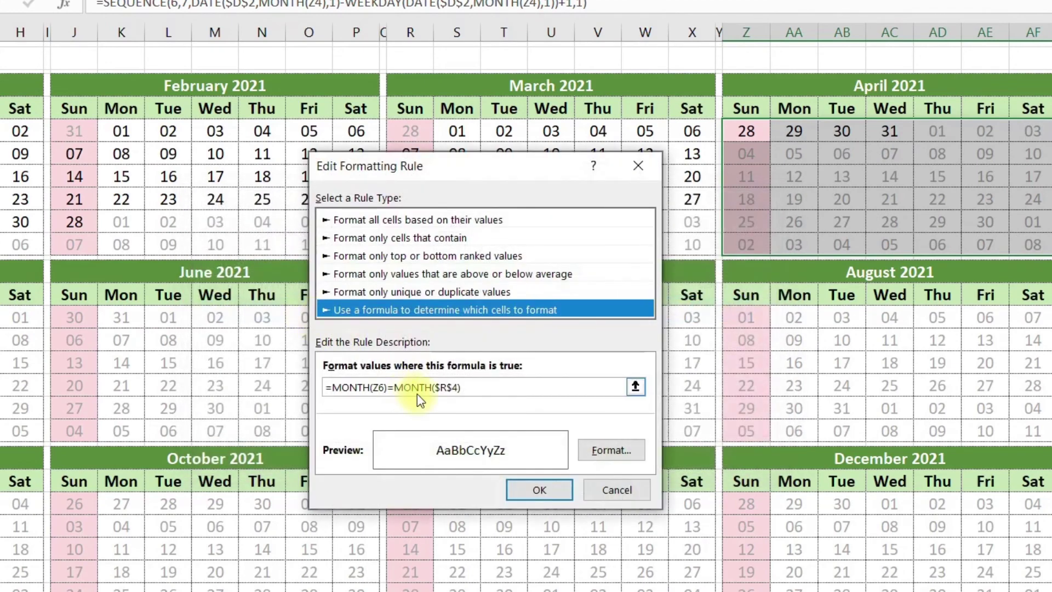
pyautogui.click(457, 385)
pyautogui.press('BackSpace')
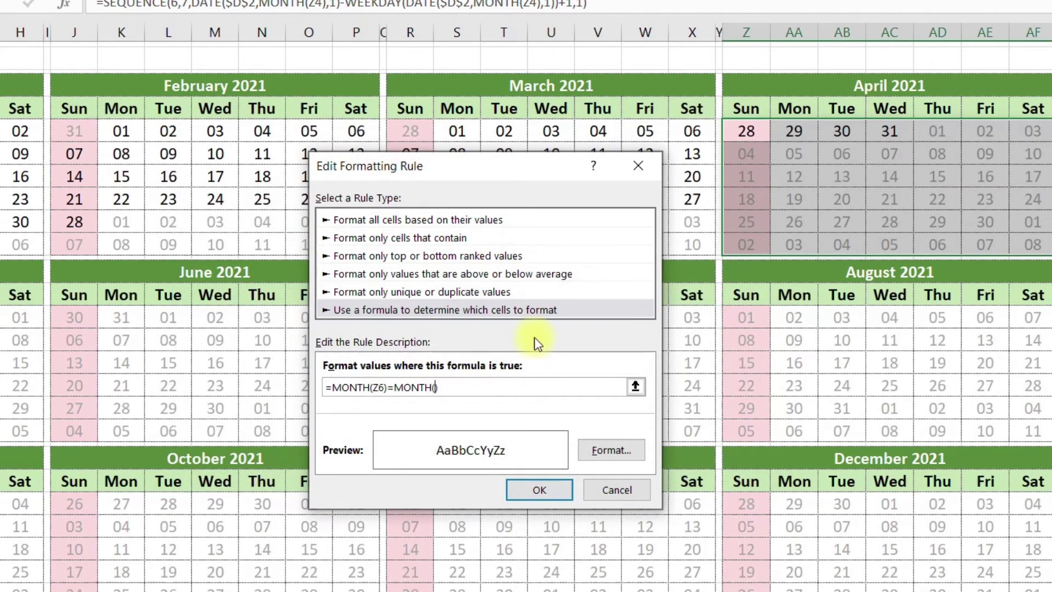
pyautogui.click(954, 86)
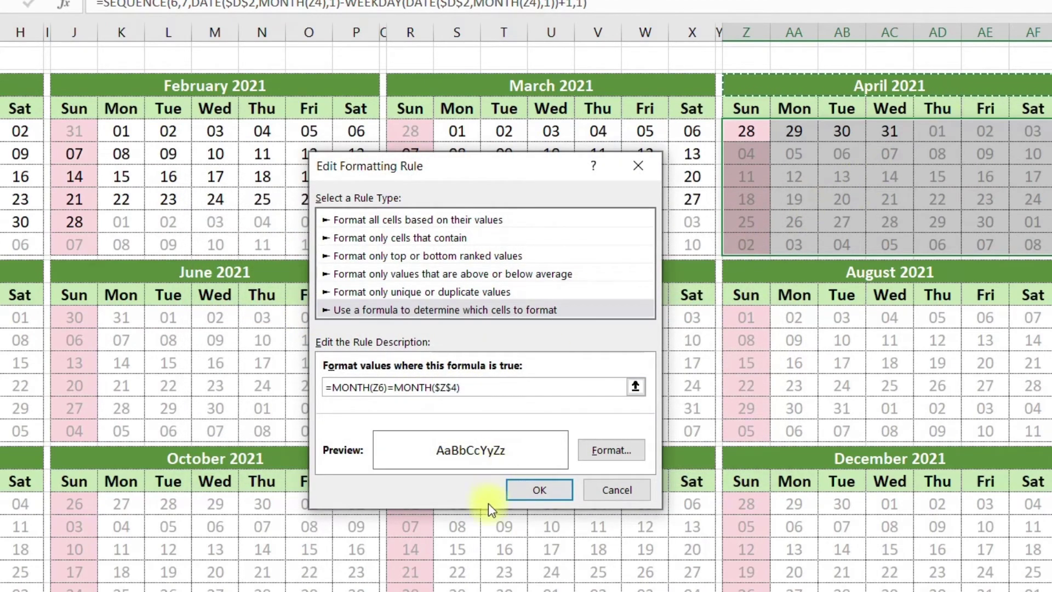
pyautogui.click(542, 491)
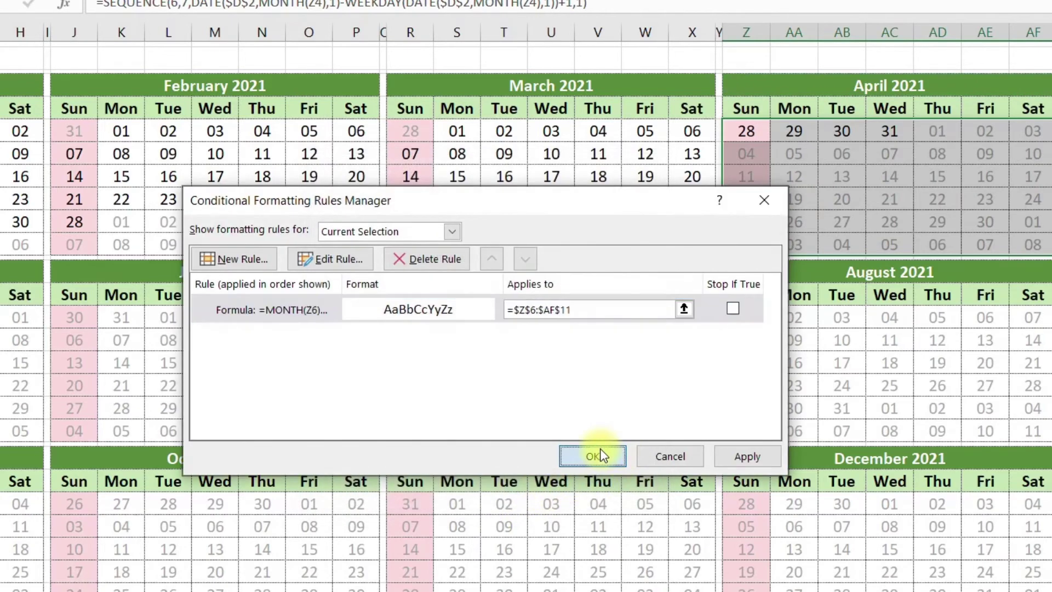
pyautogui.click(600, 452)
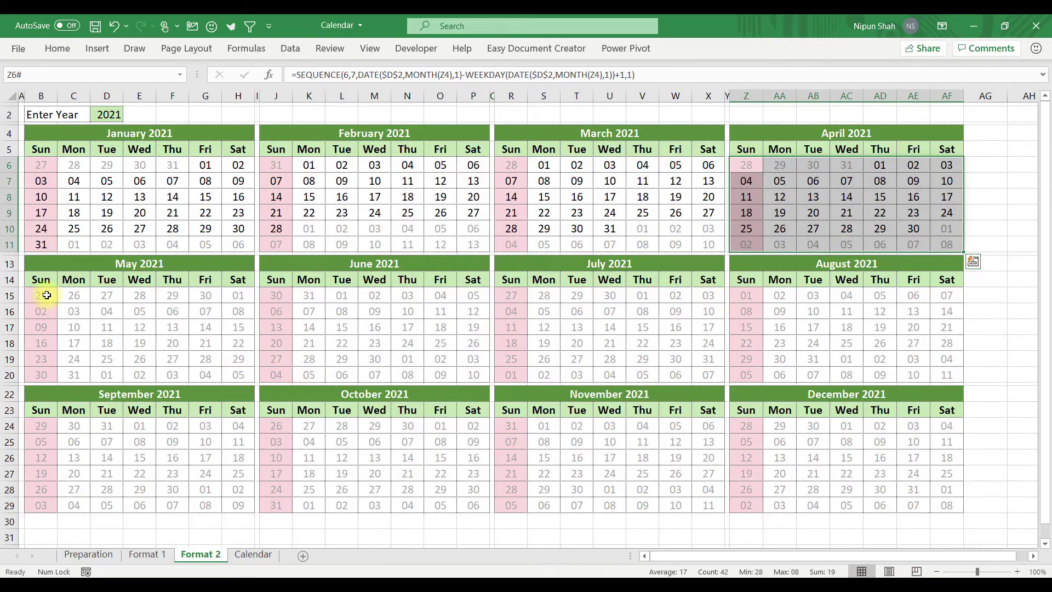
# Step: Edit the conditional formatting rule of the May grid B15:H20 to =MONTH(B15)=MONTH($B$13) and apply it
pyautogui.moveTo(47, 295); pyautogui.dragTo(235, 370)
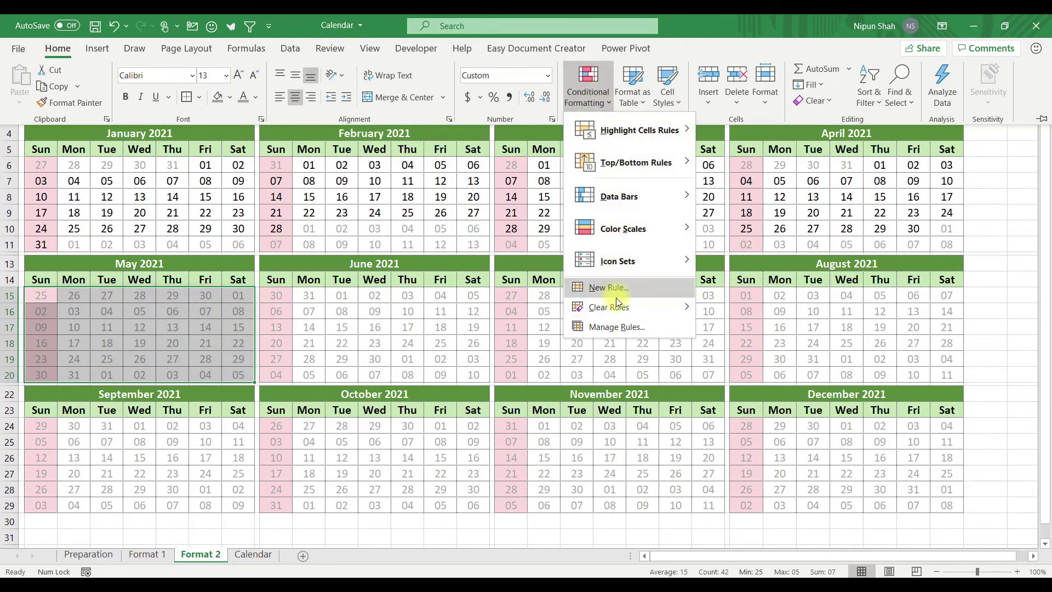
pyautogui.click(619, 325)
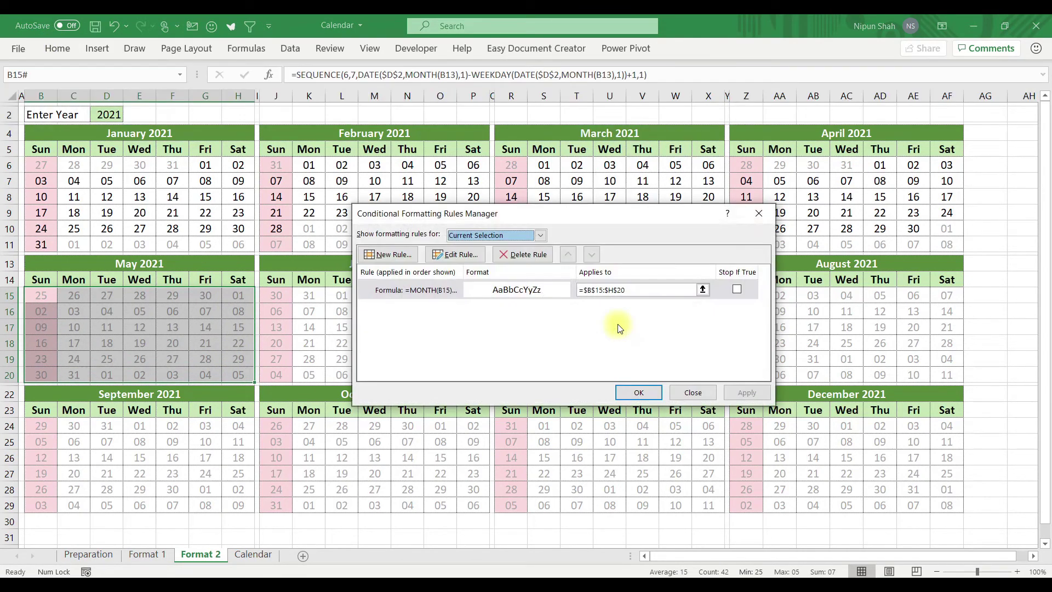
pyautogui.doubleClick(421, 290)
pyautogui.click(548, 344)
pyautogui.press('BackSpace')
pyautogui.press('BackSpace')
pyautogui.press('BackSpace')
pyautogui.press('BackSpace')
pyautogui.click(175, 265)
pyautogui.click(607, 420)
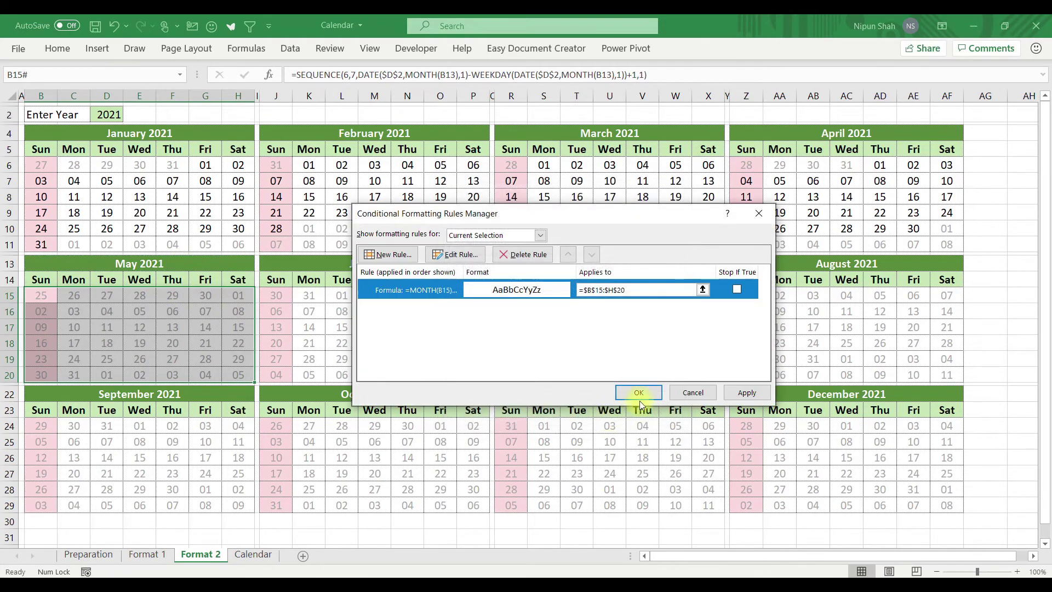
pyautogui.click(636, 392)
# Step: Edit the conditional formatting rule of the June grid J15:P20 to =MONTH(J15)=MONTH($J$13) and apply it
pyautogui.moveTo(277, 300); pyautogui.dragTo(477, 375)
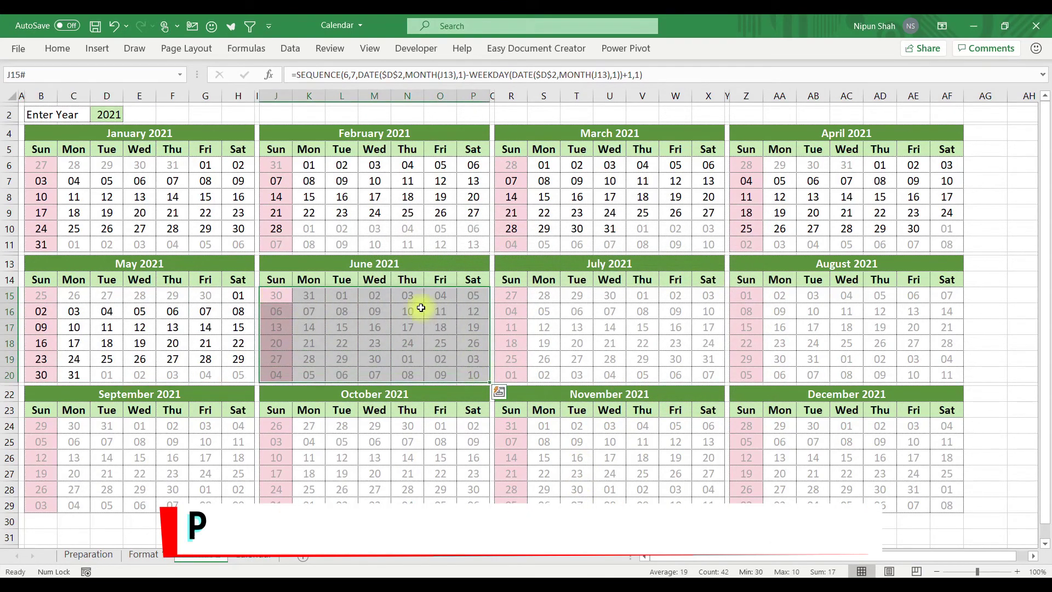
pyautogui.click(58, 49)
pyautogui.click(594, 104)
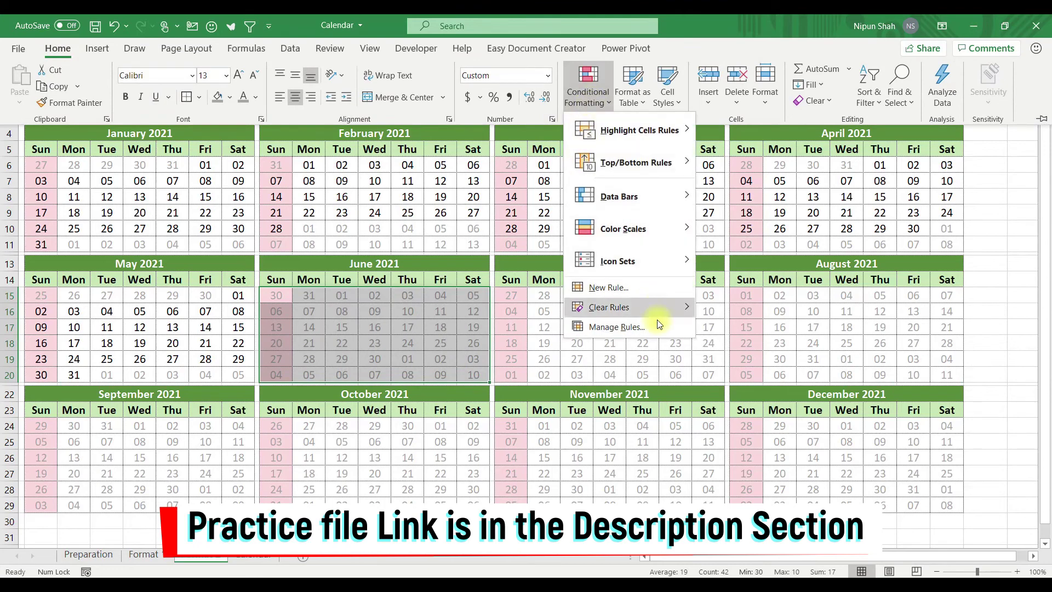
pyautogui.click(652, 327)
pyautogui.doubleClick(442, 296)
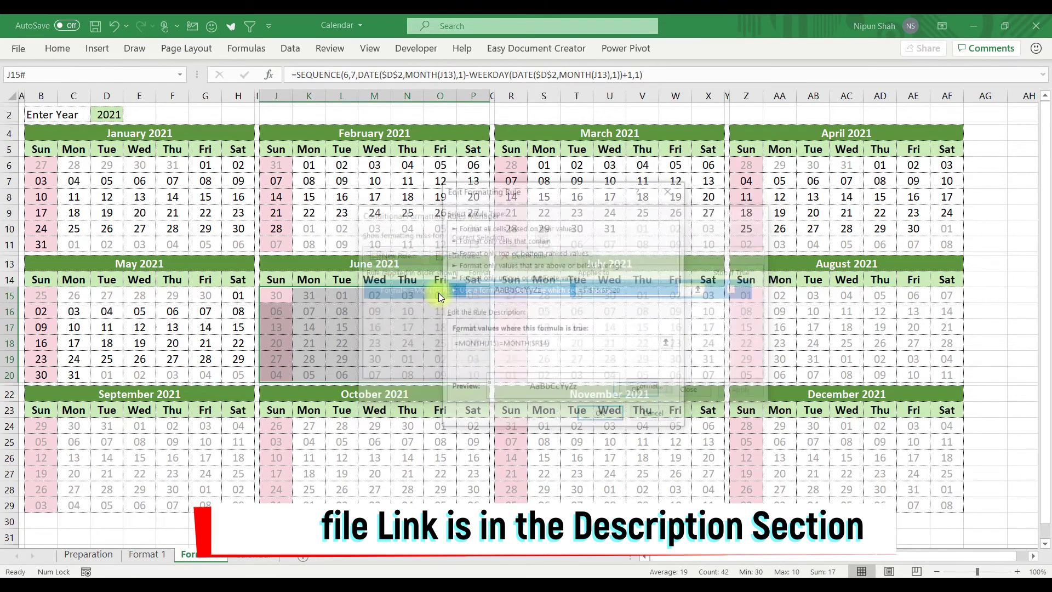
pyautogui.moveTo(529, 141); pyautogui.dragTo(681, 171)
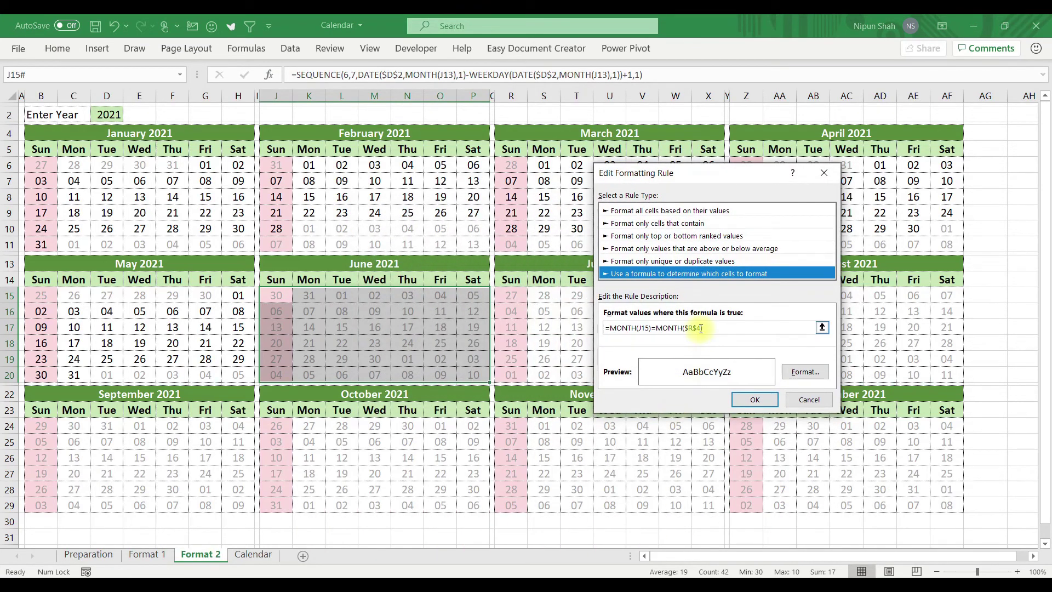
pyautogui.click(706, 328)
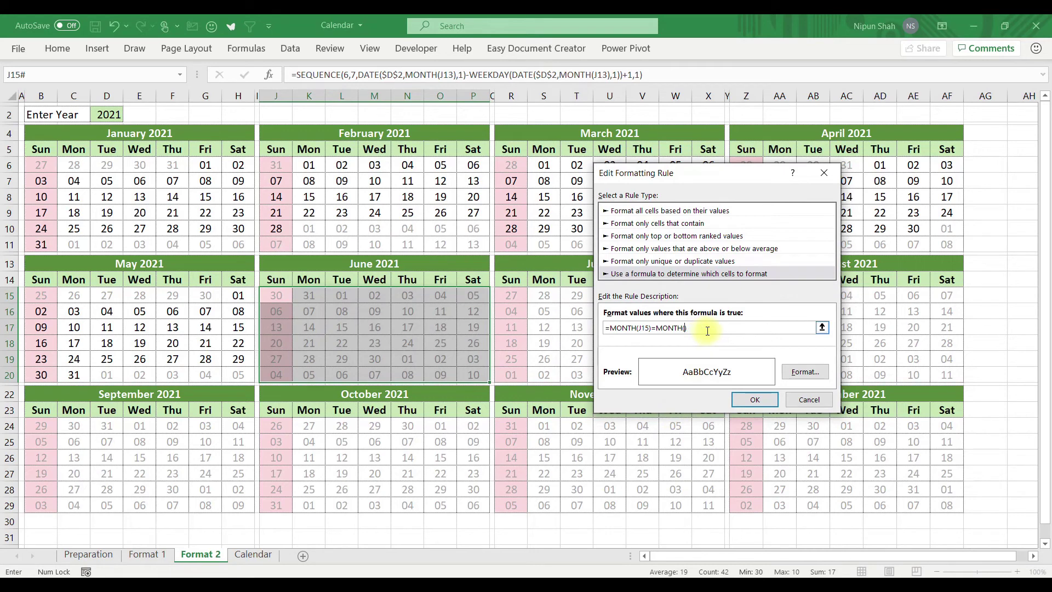
pyautogui.click(375, 264)
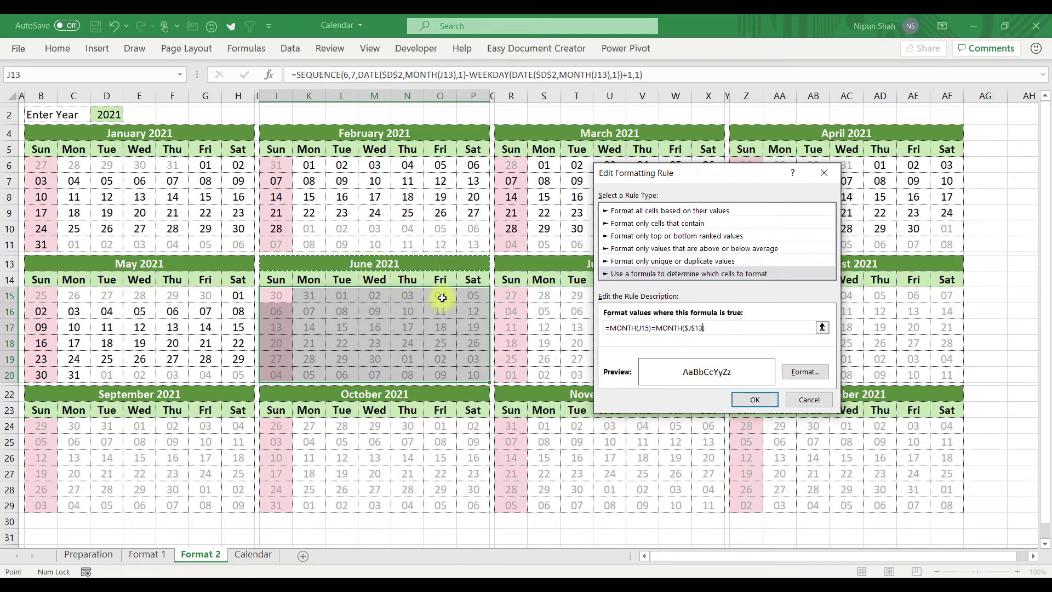
pyautogui.click(736, 400)
pyautogui.click(641, 392)
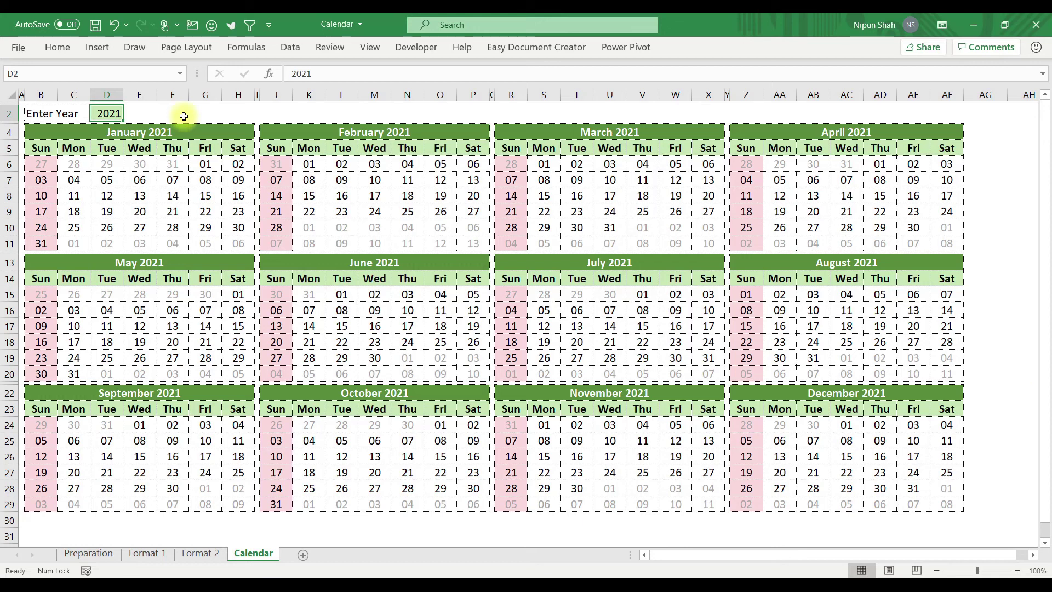
# Step: On the Calendar sheet, test the year cell D2 with 2020 and 2022
pyautogui.write('2020')
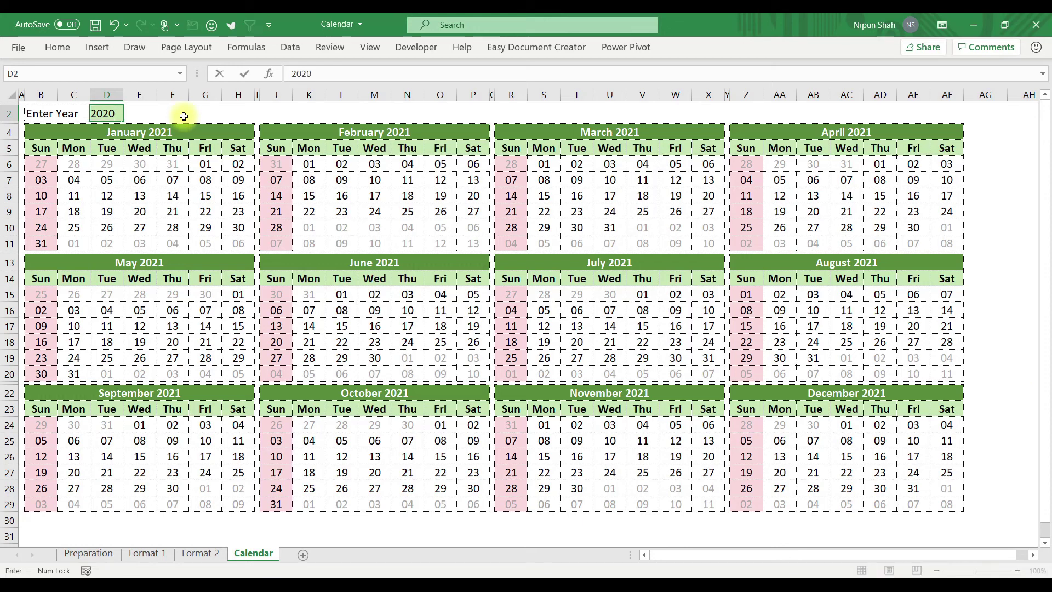
pyautogui.press('Return')
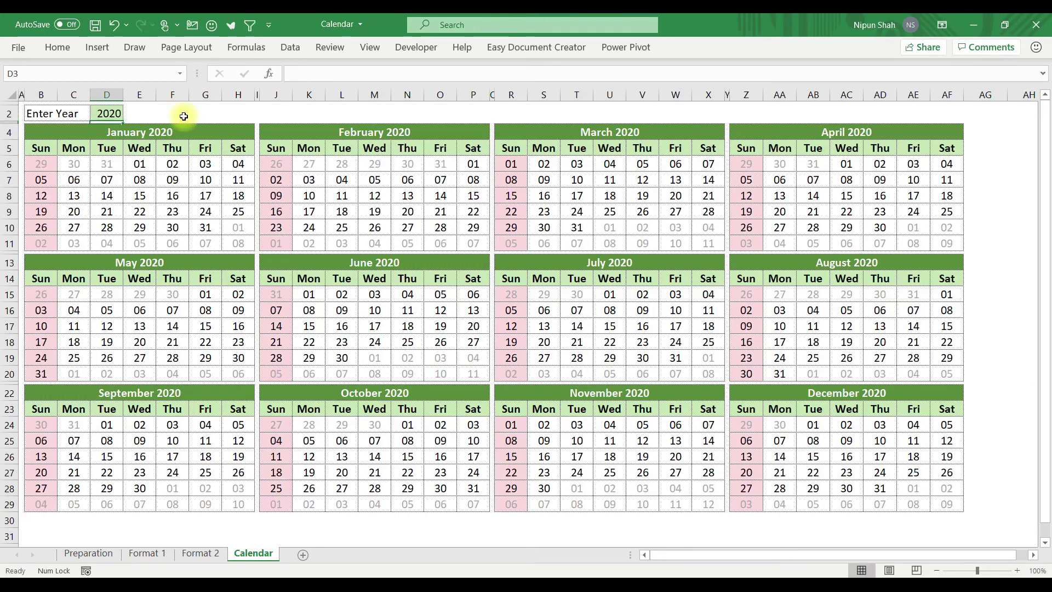
pyautogui.click(104, 113)
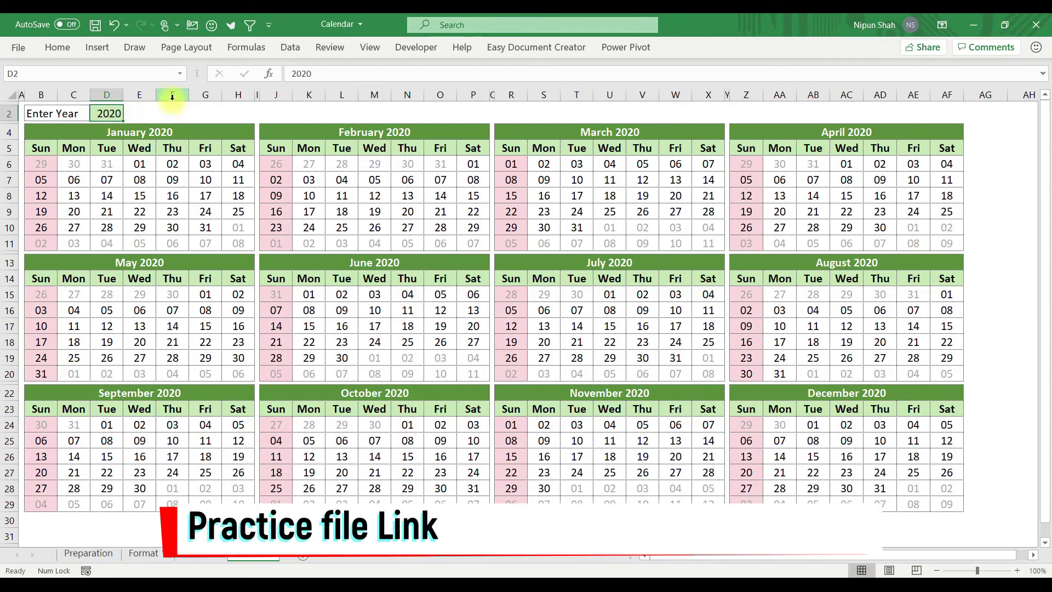
pyautogui.write('202')
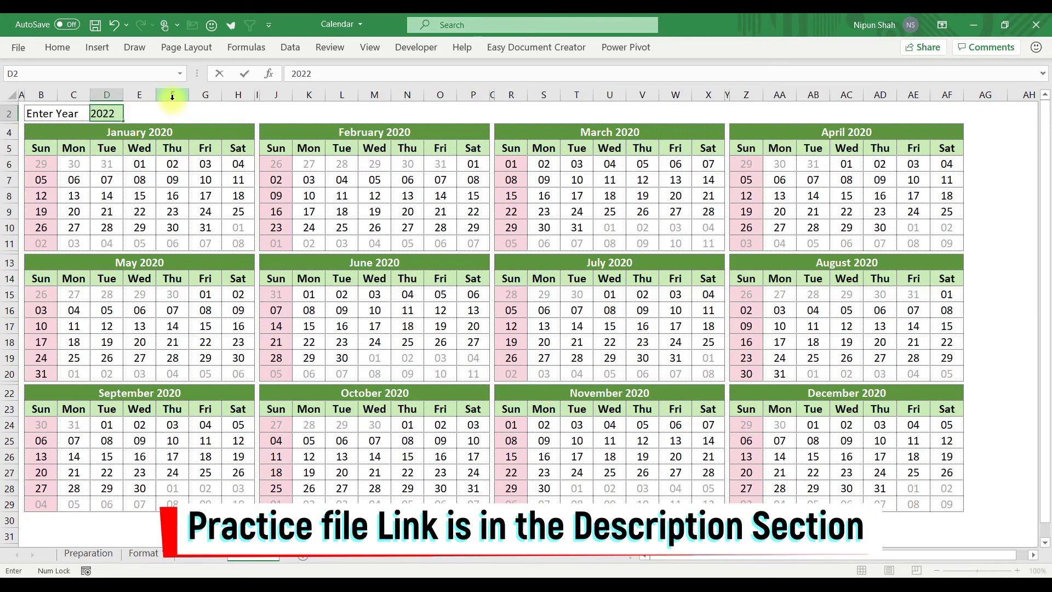
pyautogui.press('Return')
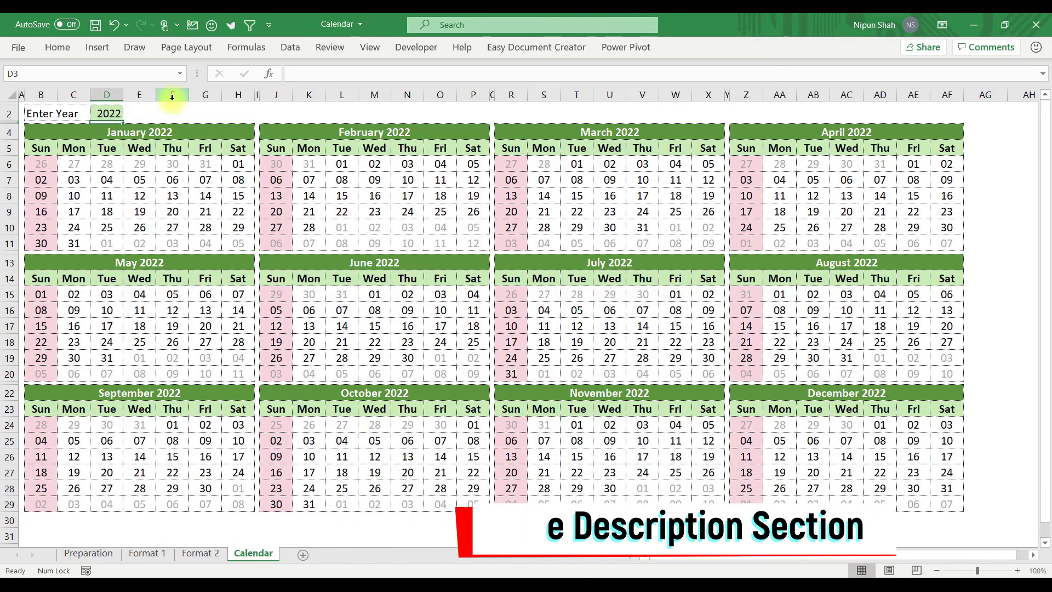
# Step: Set the year in cell D2 to 2024 and select 29 February in the February grid
pyautogui.press('Up')
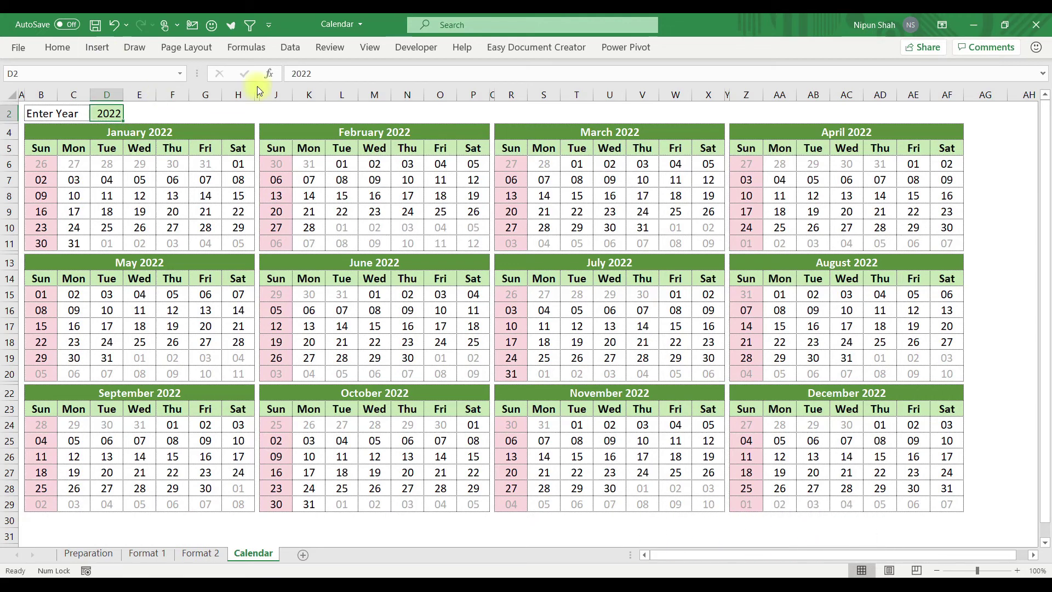
pyautogui.write('2024')
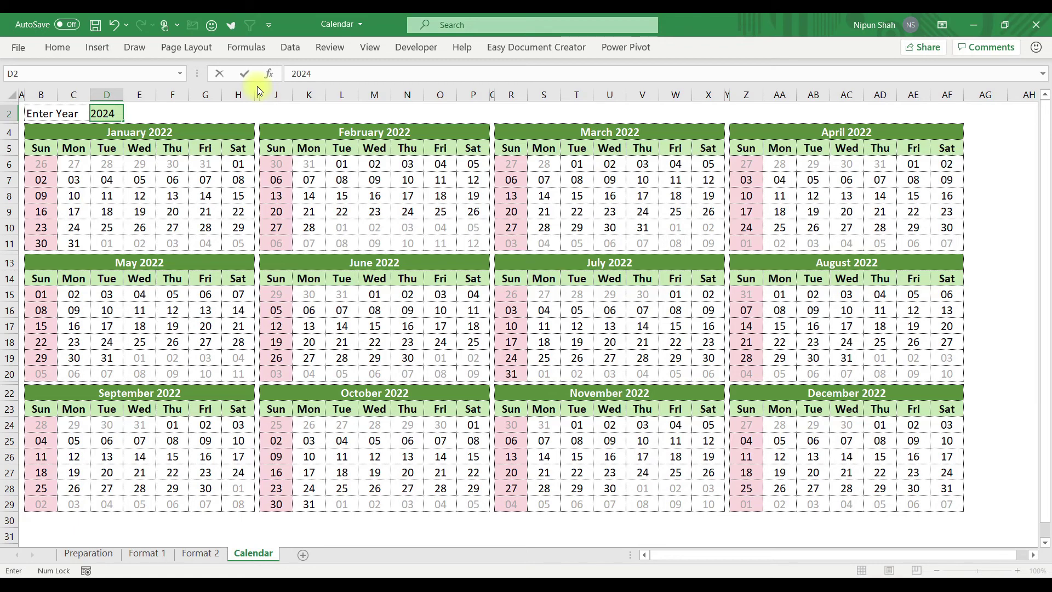
pyautogui.press('Return')
pyautogui.click(407, 228)
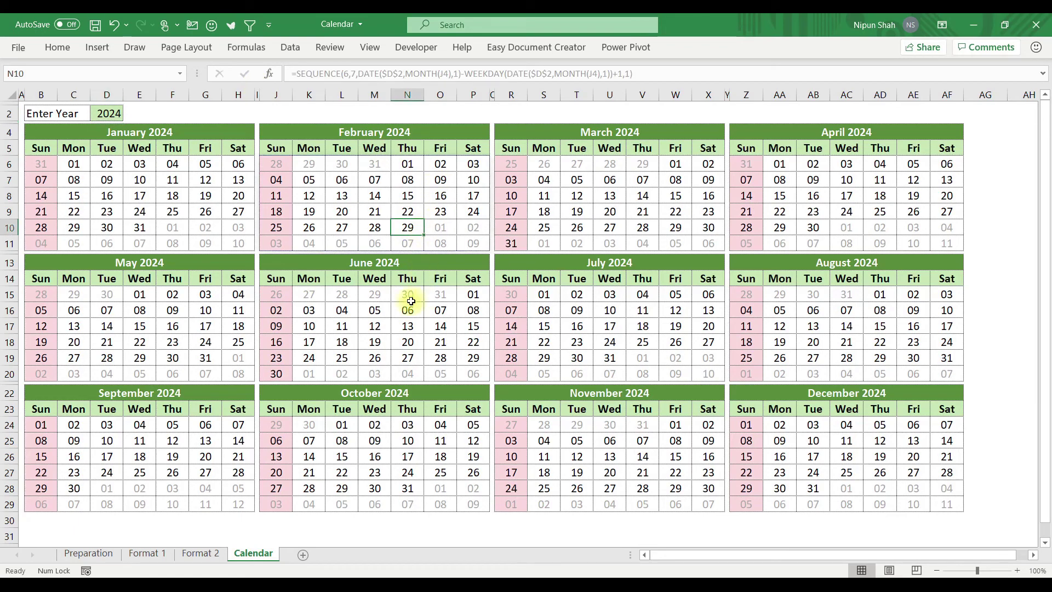